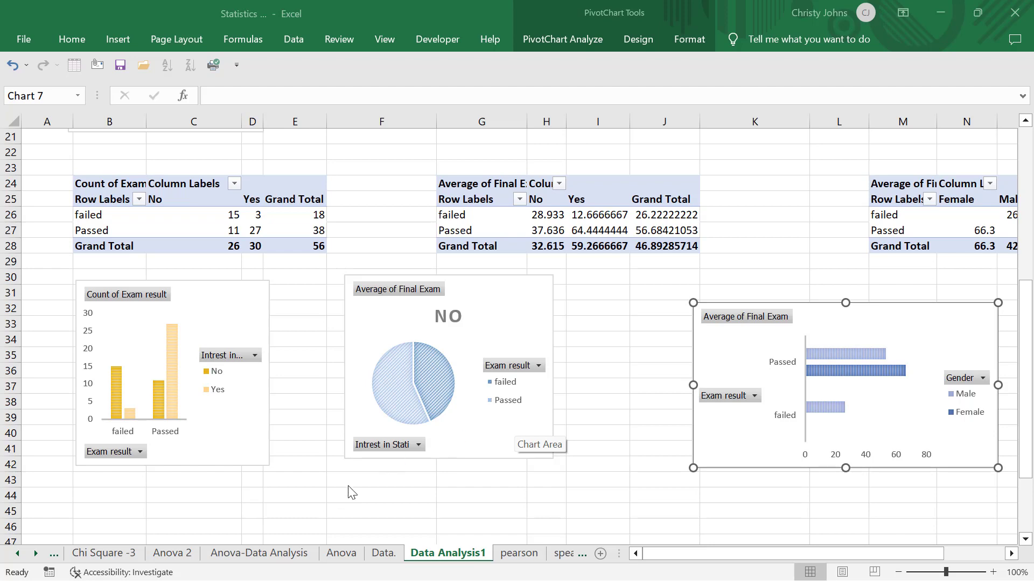
- Copy the whole Count of Exam result pivot table starting at B24 and paste it below the charts at B45
scroll(356, 490, down, 3)
scroll(359, 490, up, 2)
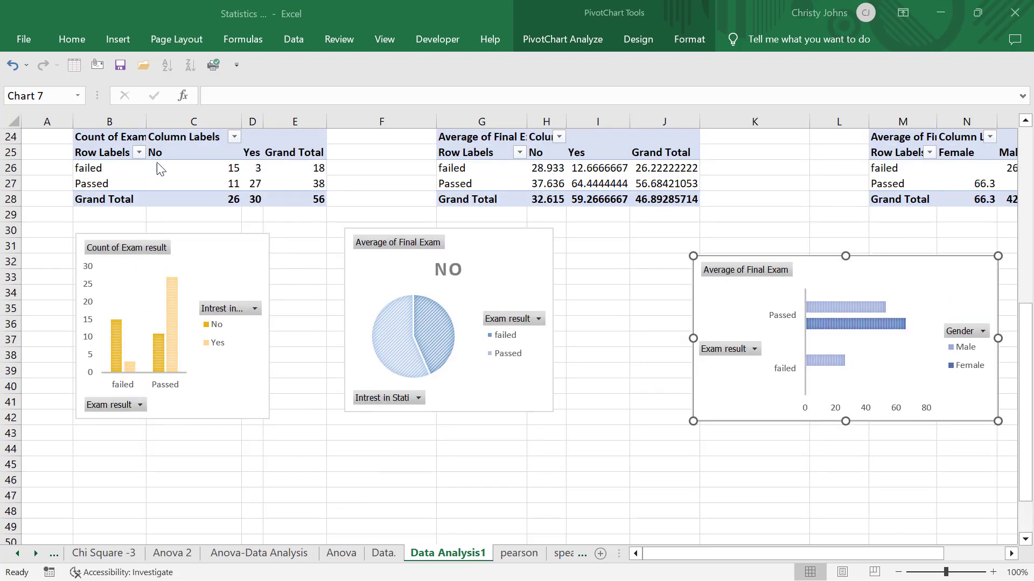
click(113, 128)
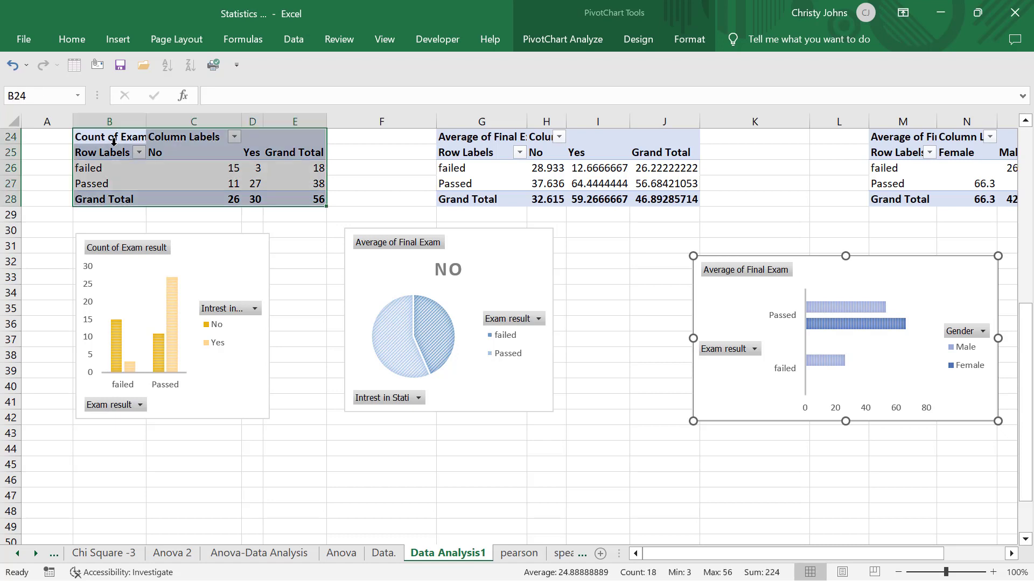
click(113, 147)
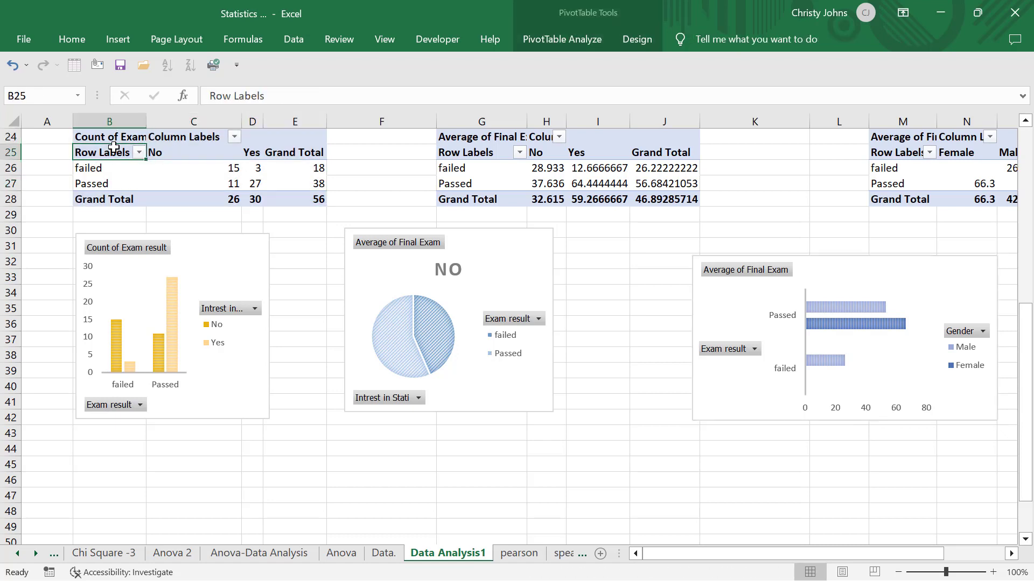
key(ctrl+a)
key(ctrl+c)
scroll(114, 147, down, 3)
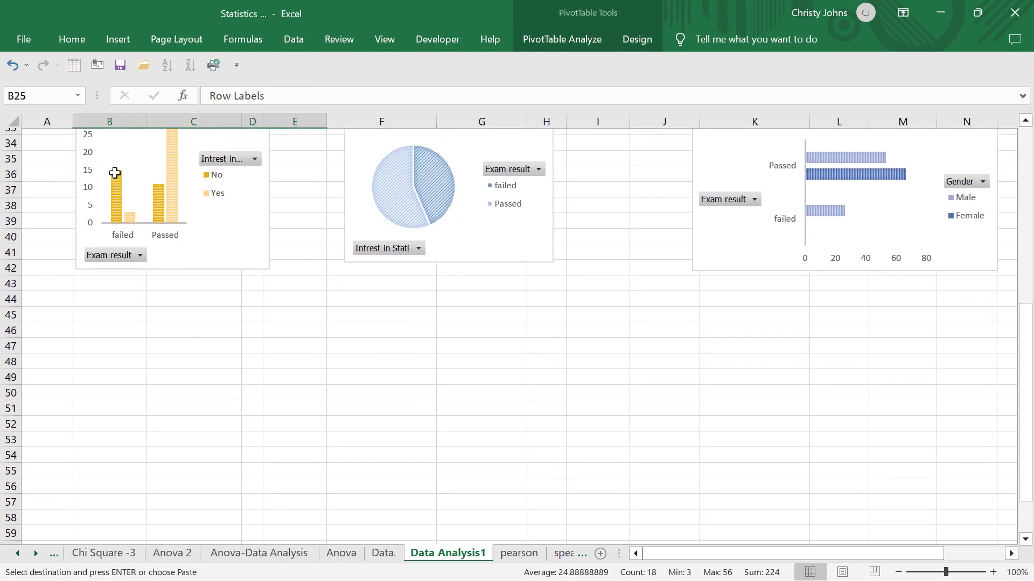
click(90, 314)
key(ctrl+v)
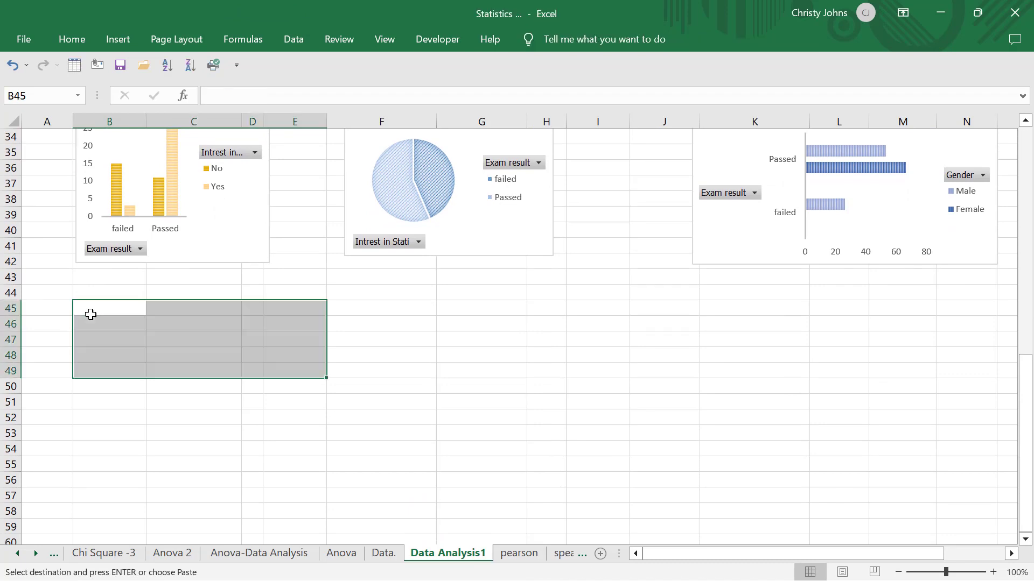
click(185, 338)
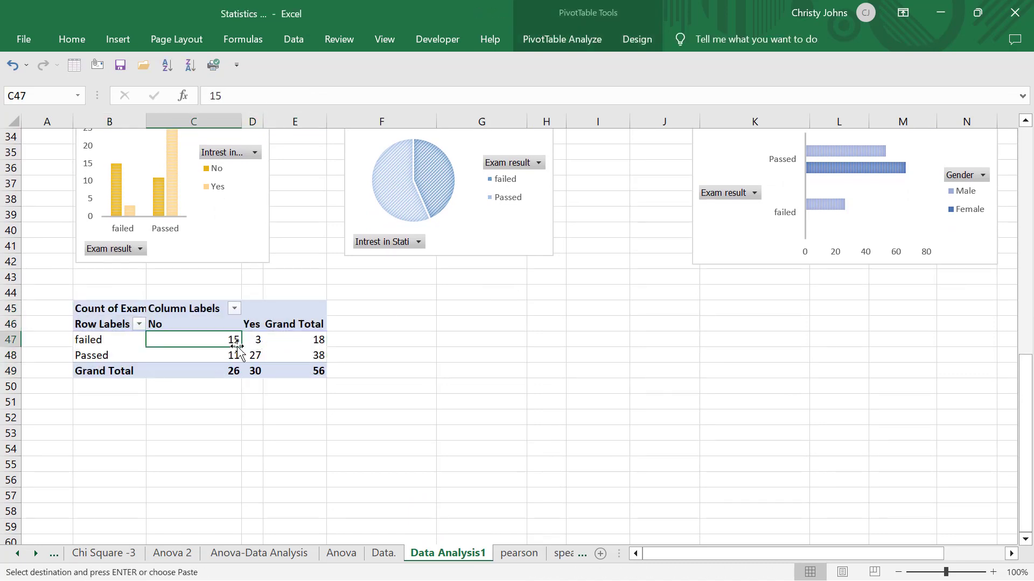
key(Escape)
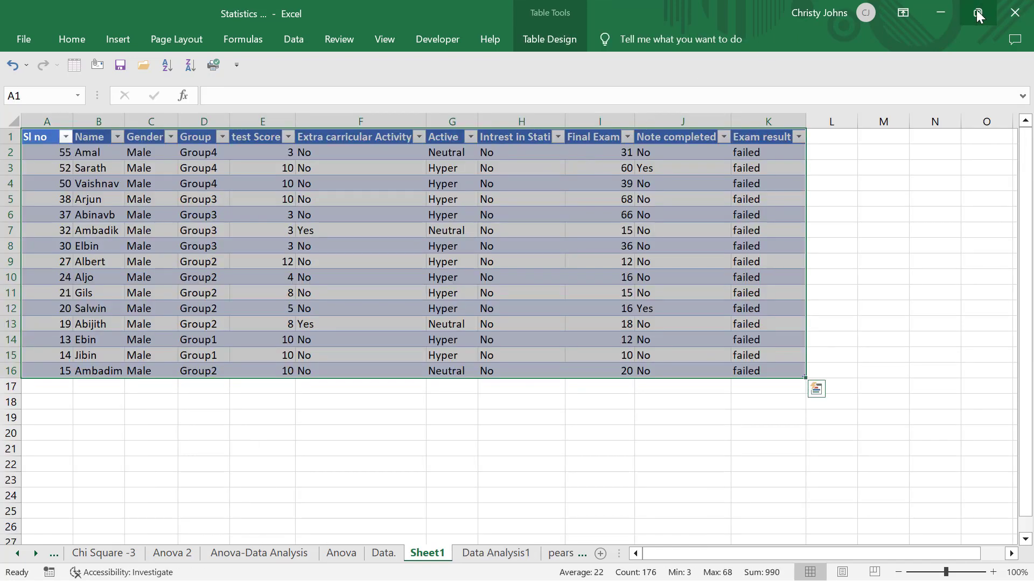
- Return to the Data Analysis1 sheet and show the field list for the copied pivot table at B45
click(382, 555)
click(498, 556)
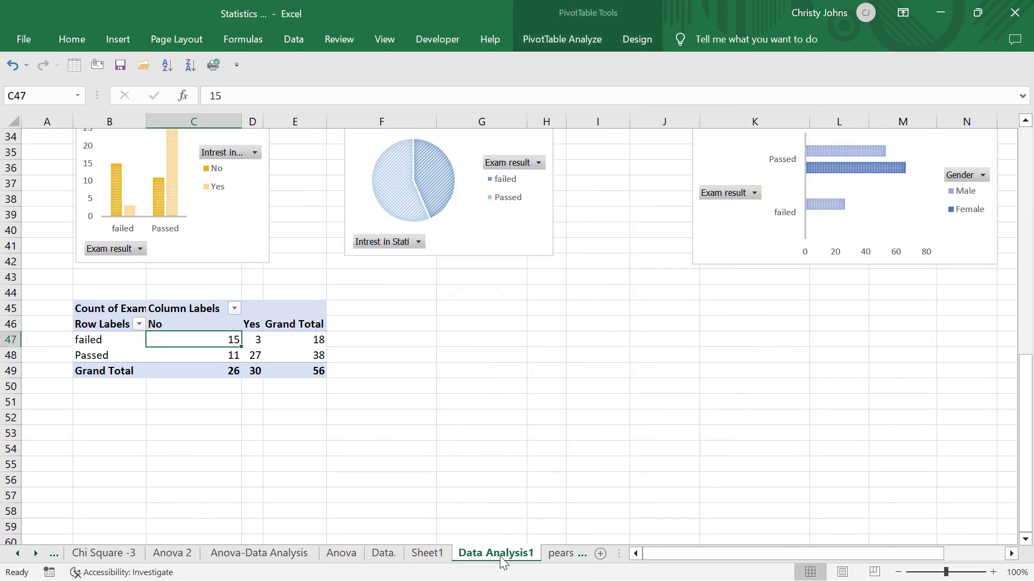
click(274, 340)
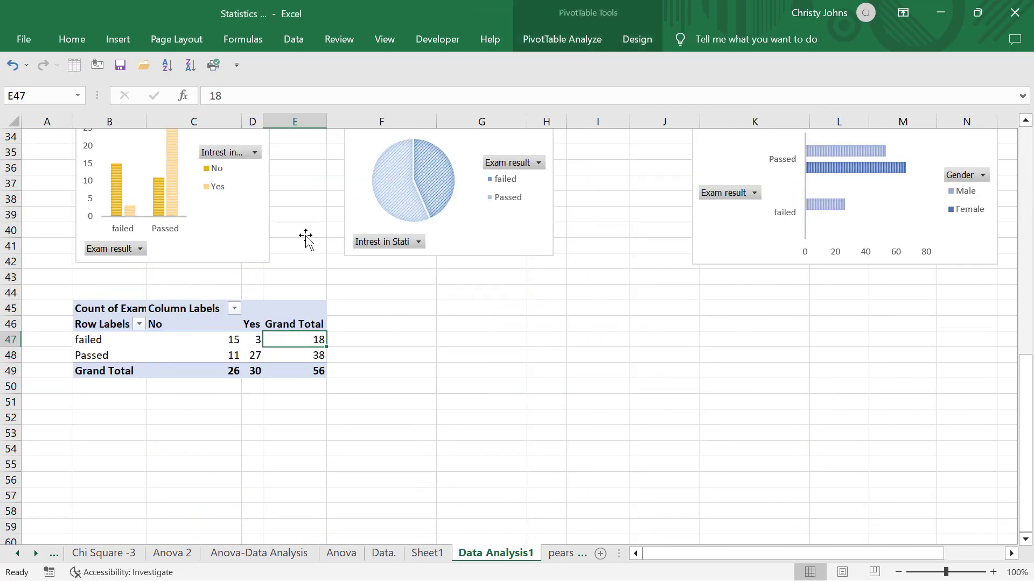
click(589, 40)
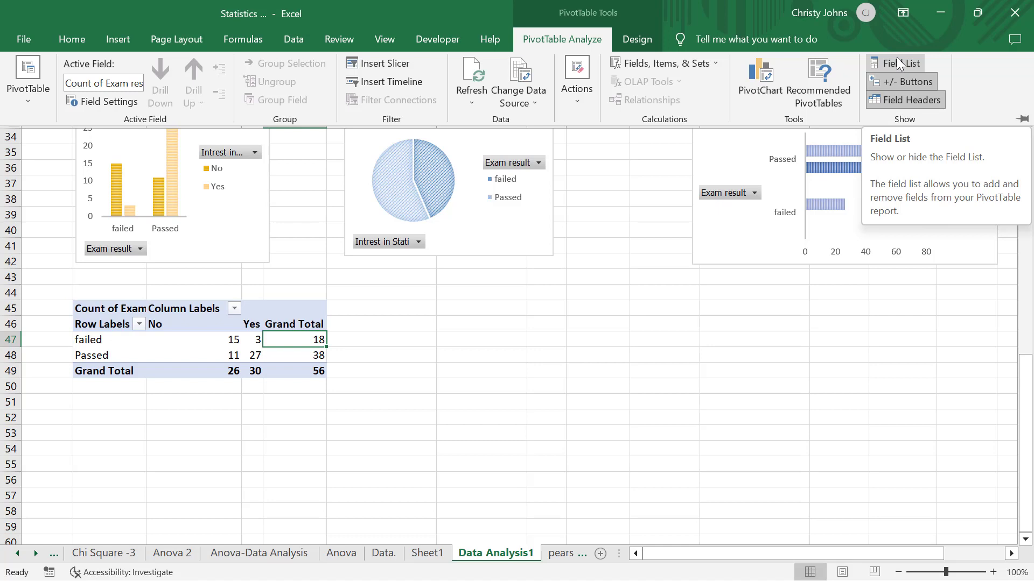
click(897, 60)
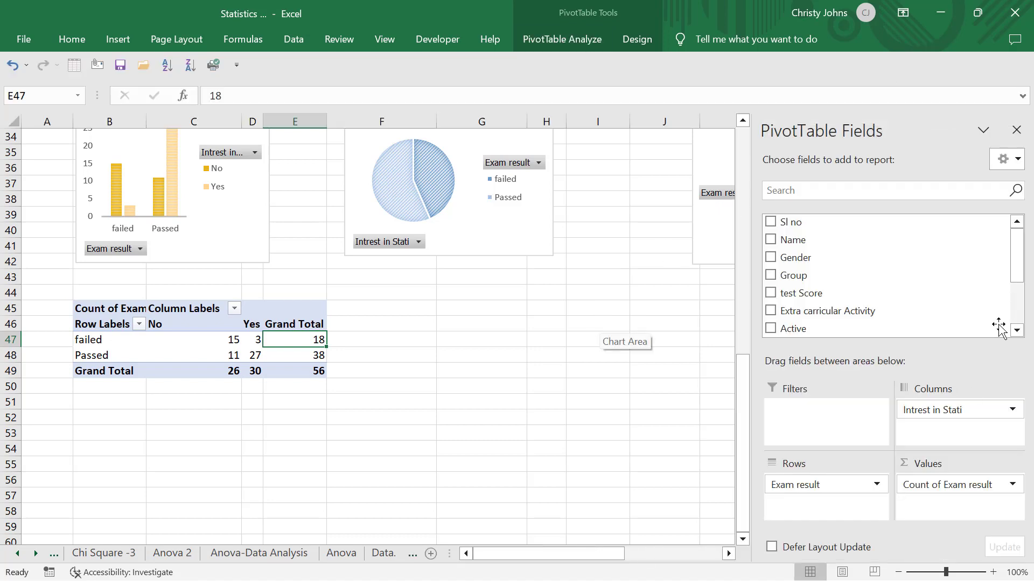
- Clear the copied pivot table by removing Exam result from rows, Intrest in Stati from columns and Count of Exam result from values
click(199, 341)
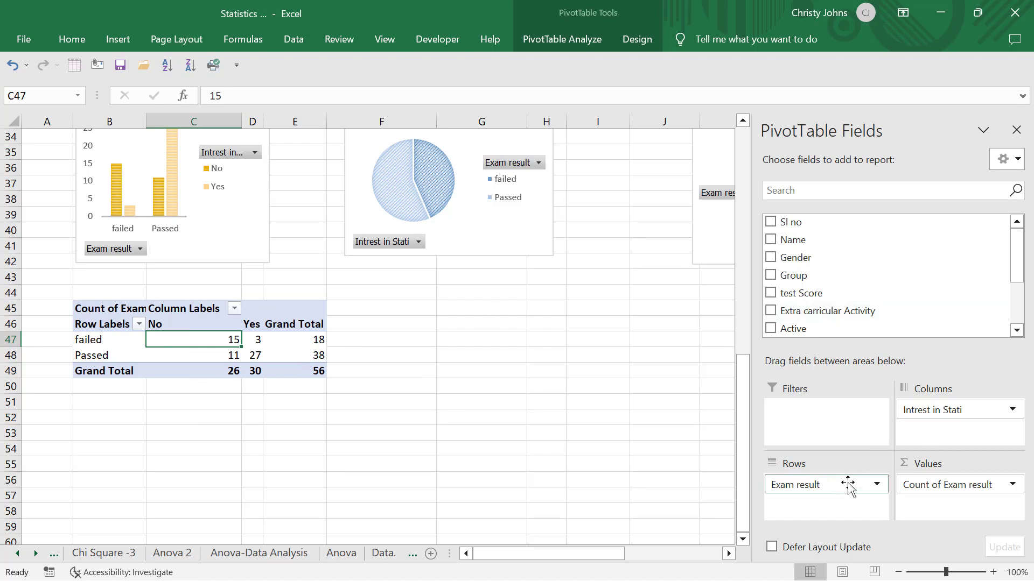
drag(848, 484, 949, 258)
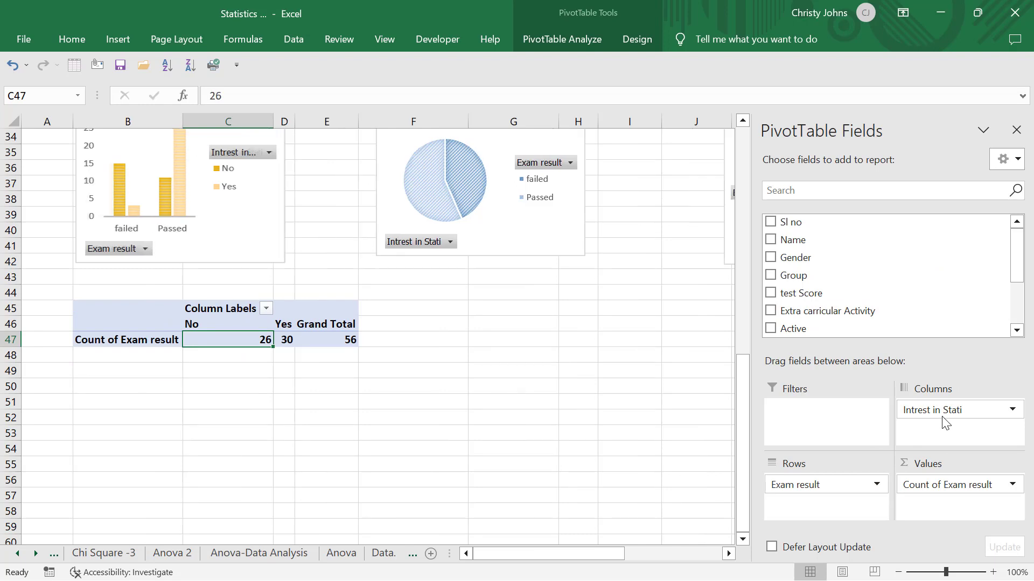
drag(948, 411, 963, 302)
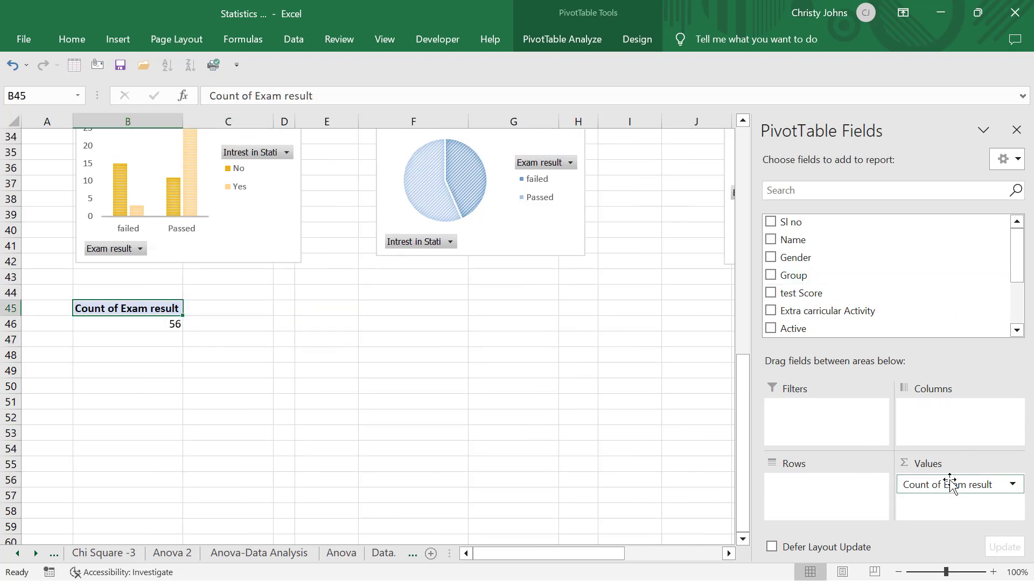
drag(948, 485, 942, 260)
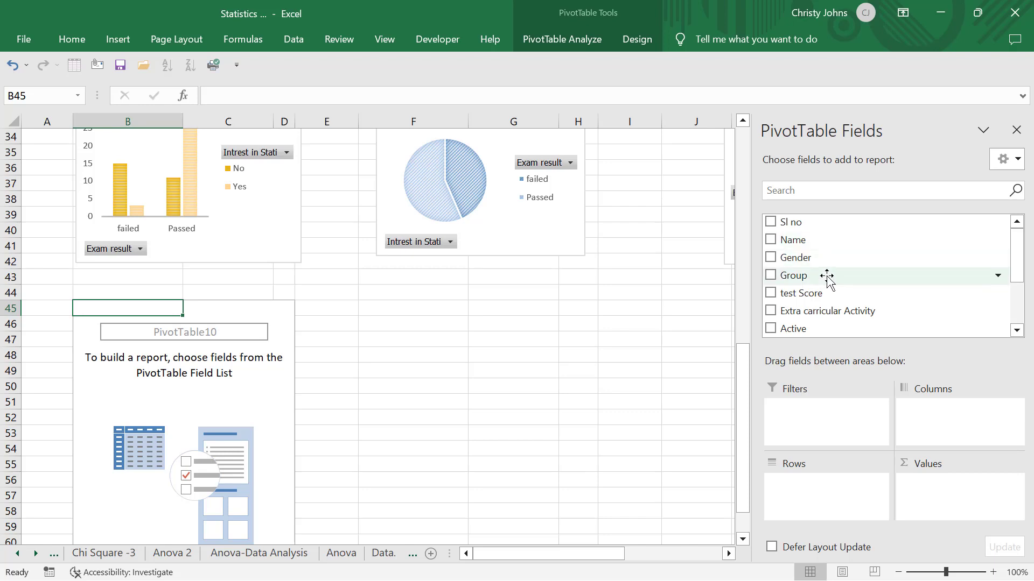
- Build the emptied pivot table with Group as rows and Final Exam as values
drag(824, 275, 807, 505)
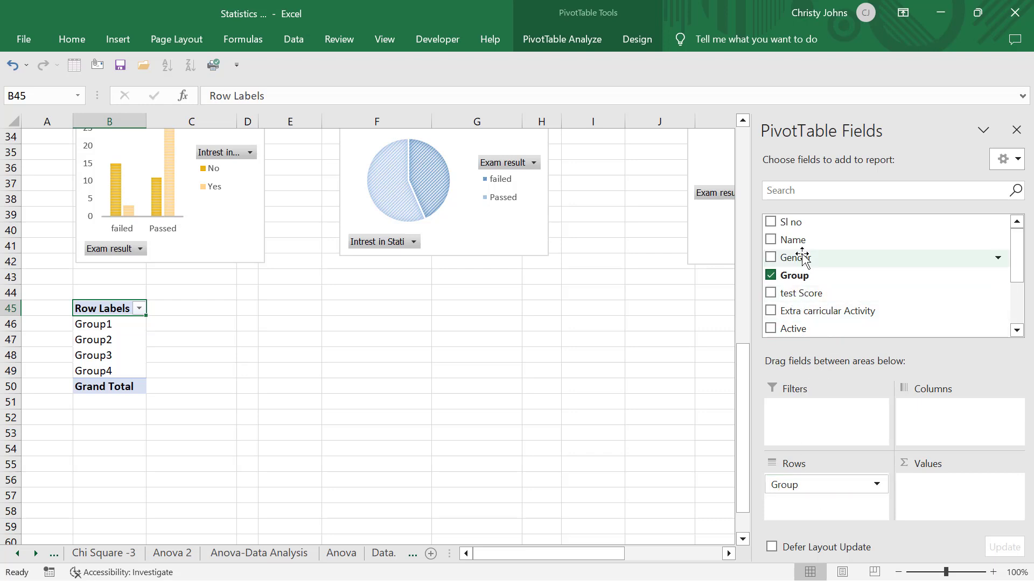
scroll(802, 257, down, 2)
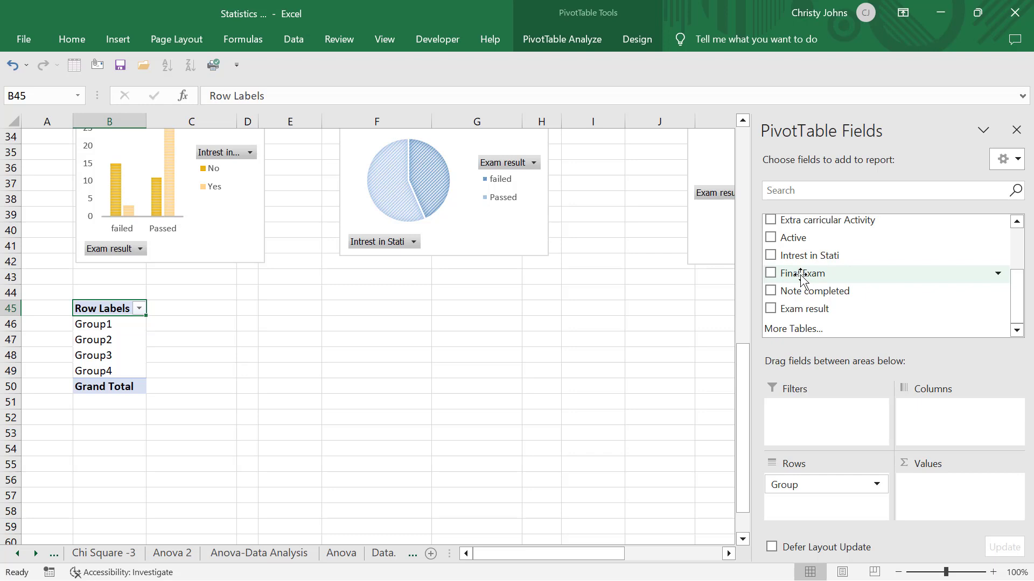
drag(802, 276, 959, 506)
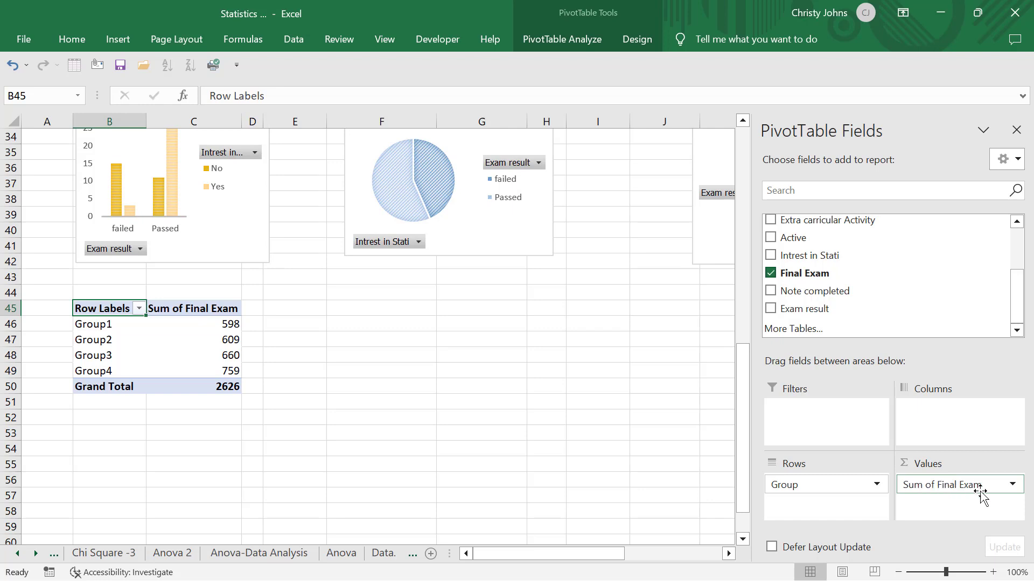
- Set the Final Exam value field to be summarized by Sum
click(1012, 485)
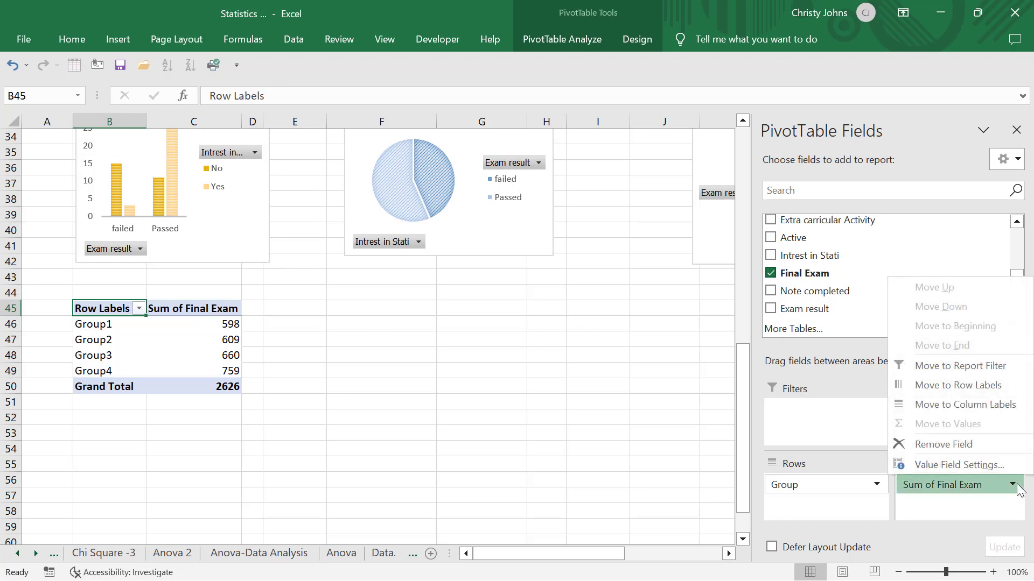
click(993, 470)
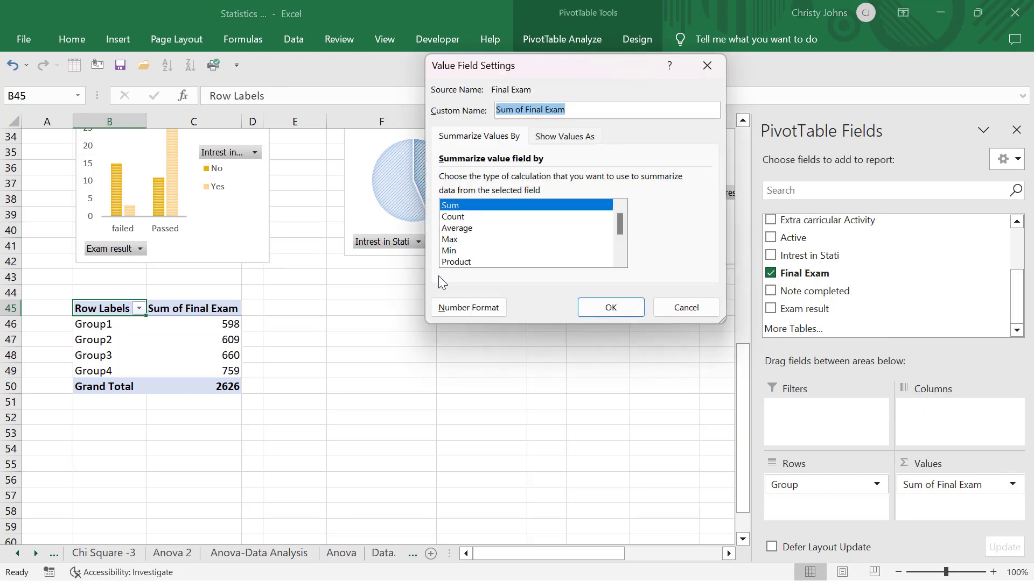
click(464, 208)
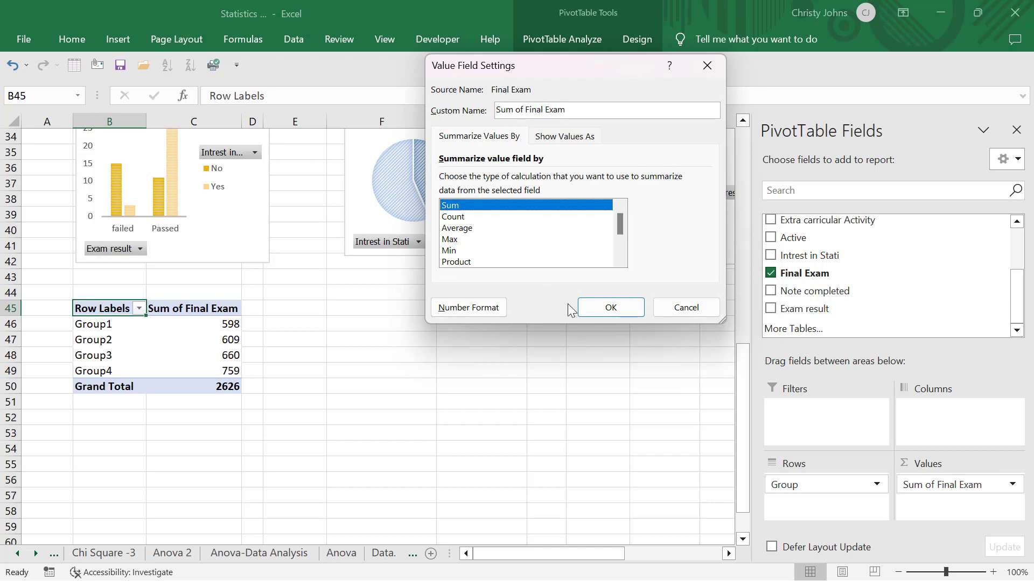
click(606, 307)
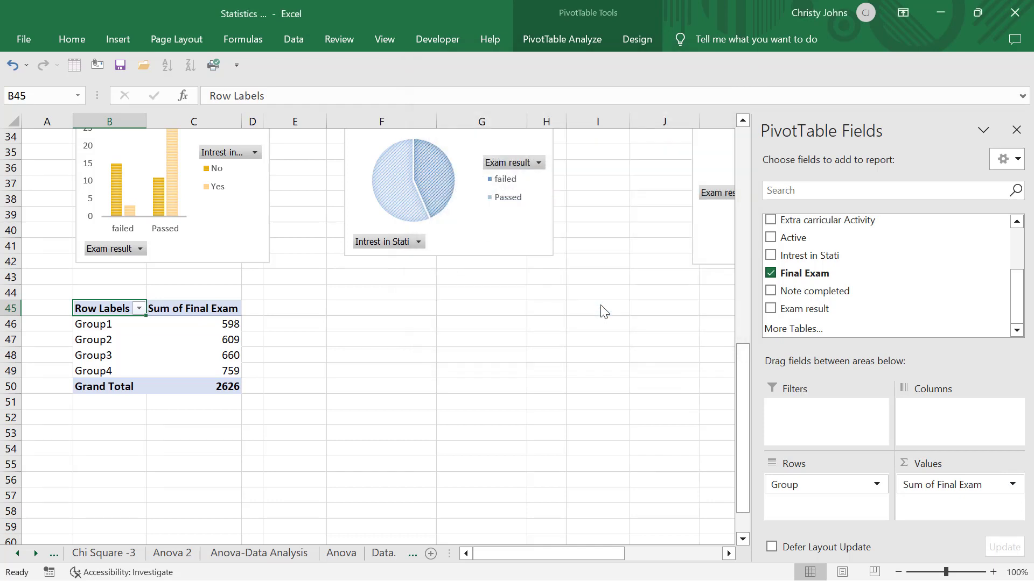
- Preview the PivotChart types for the Final Exam sums by group and insert a Radar chart
click(195, 338)
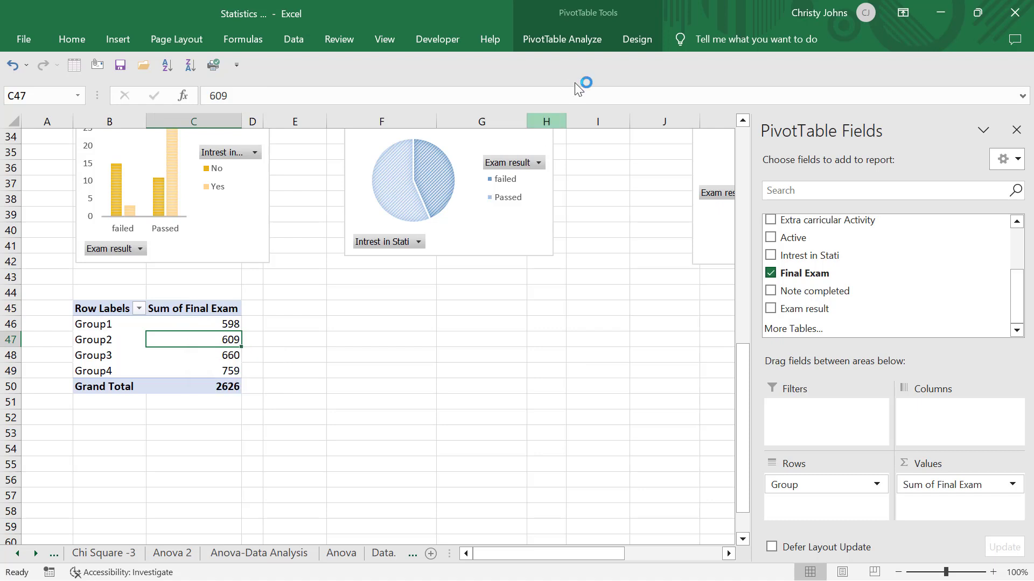
click(577, 44)
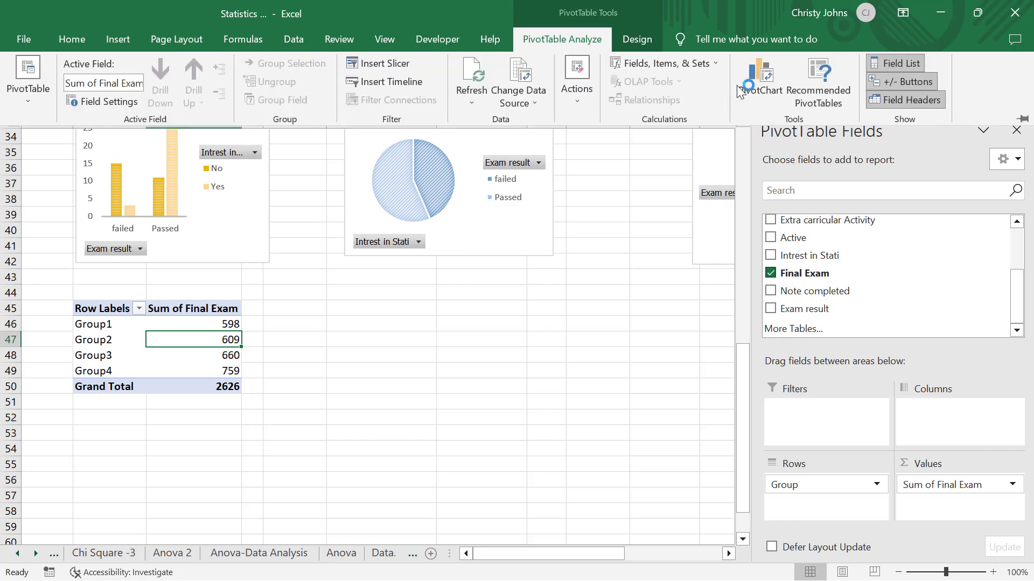
click(751, 92)
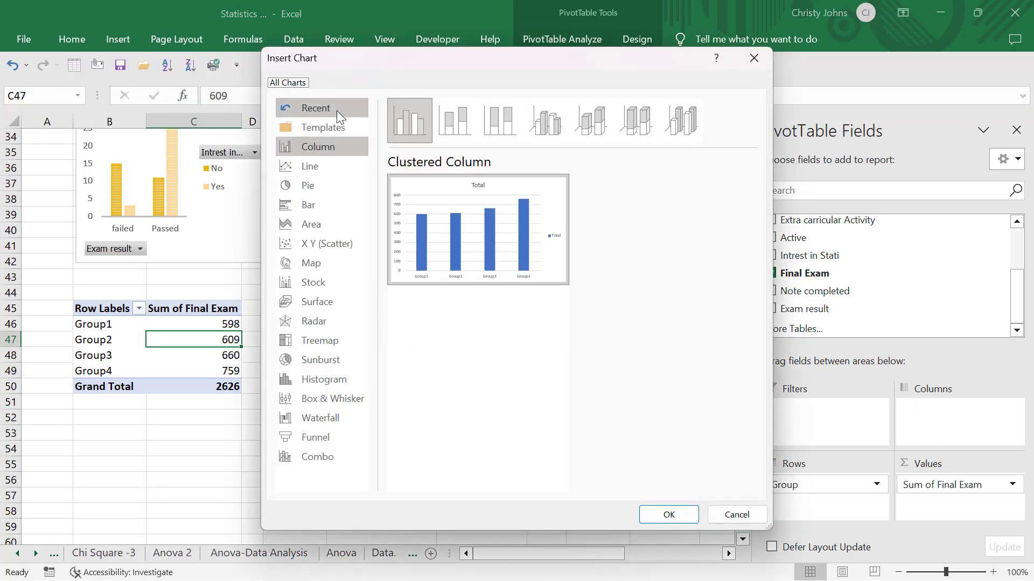
click(336, 162)
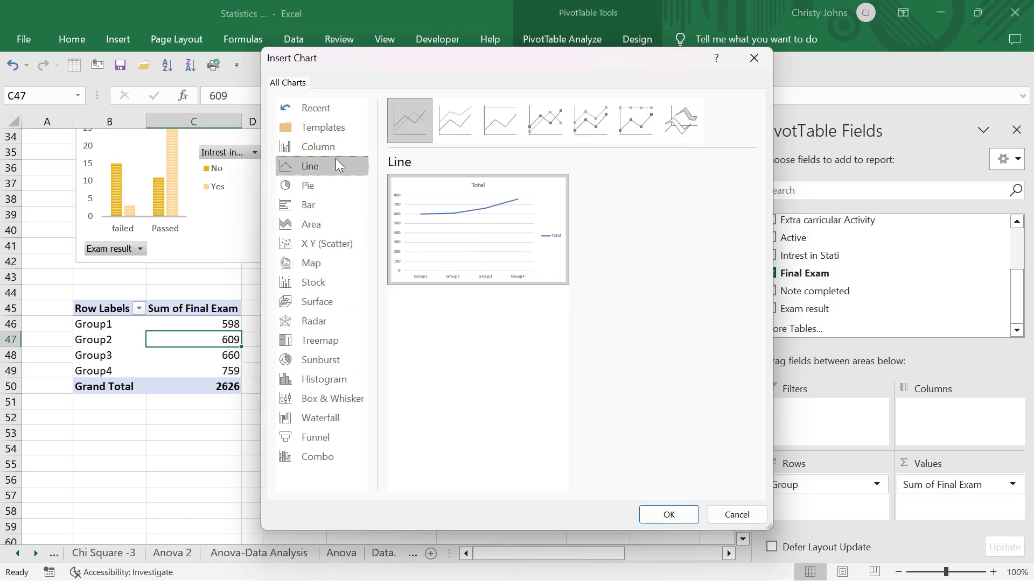
click(327, 184)
click(327, 206)
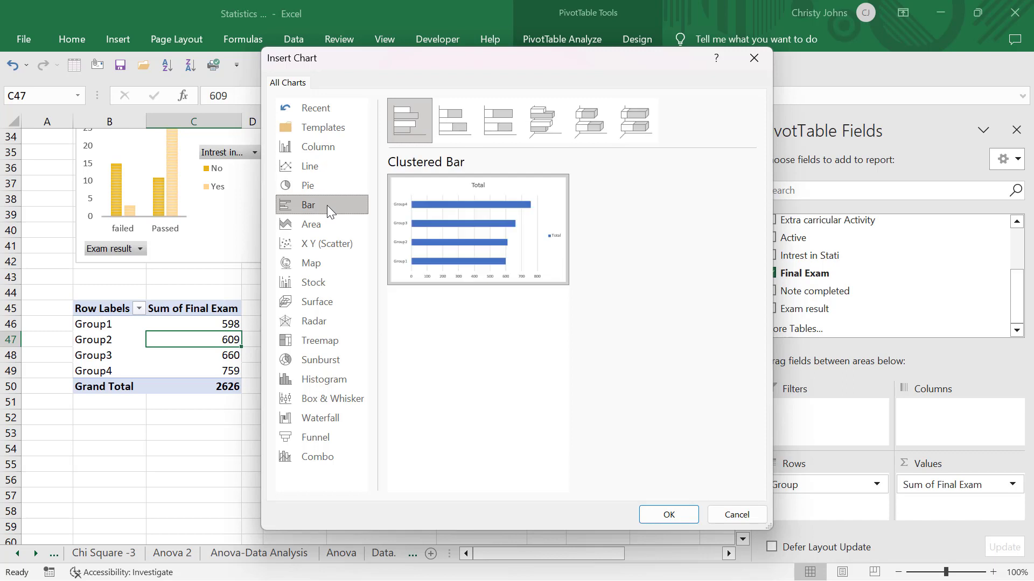
click(327, 221)
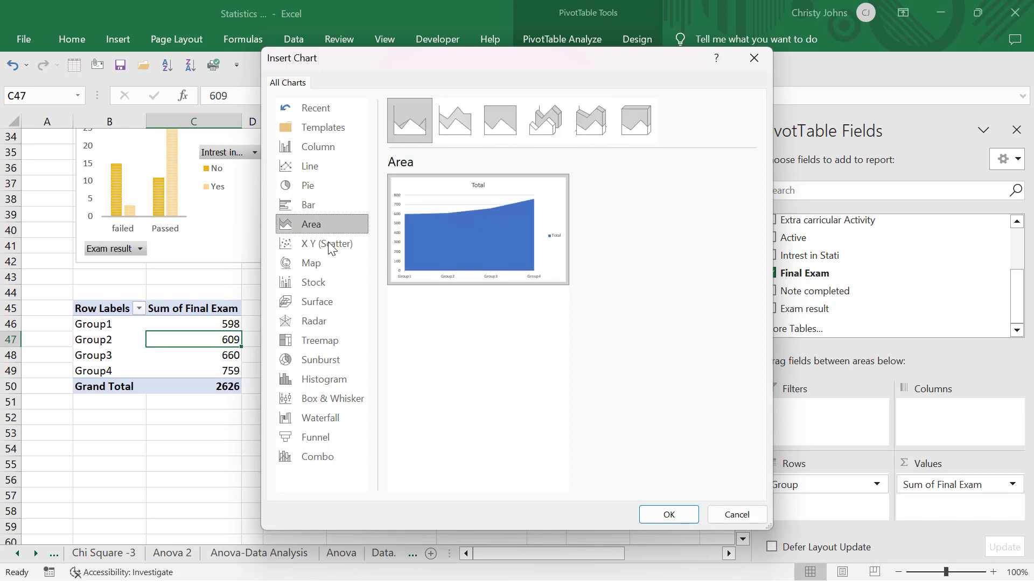
click(328, 243)
click(327, 263)
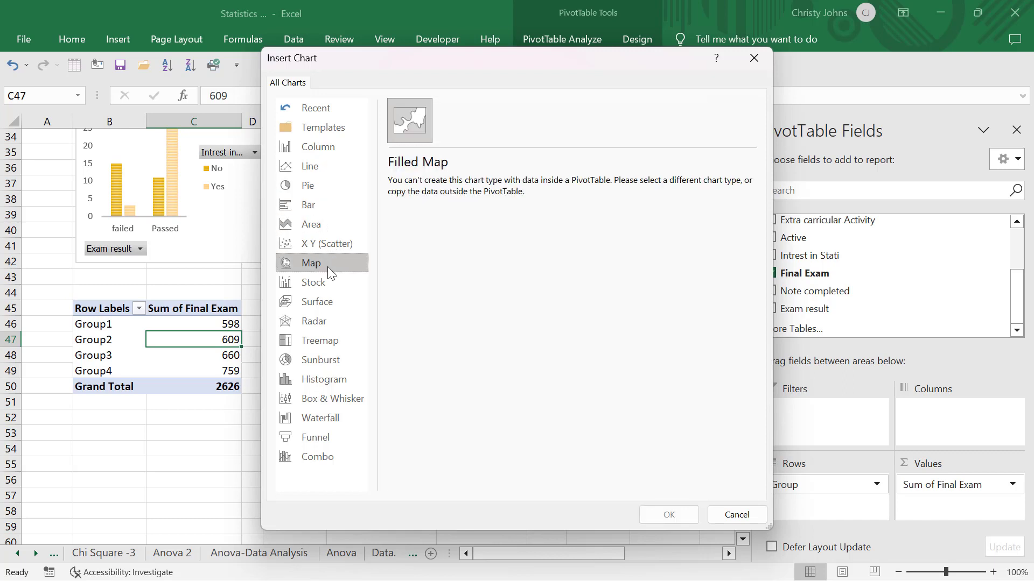
click(323, 283)
click(321, 303)
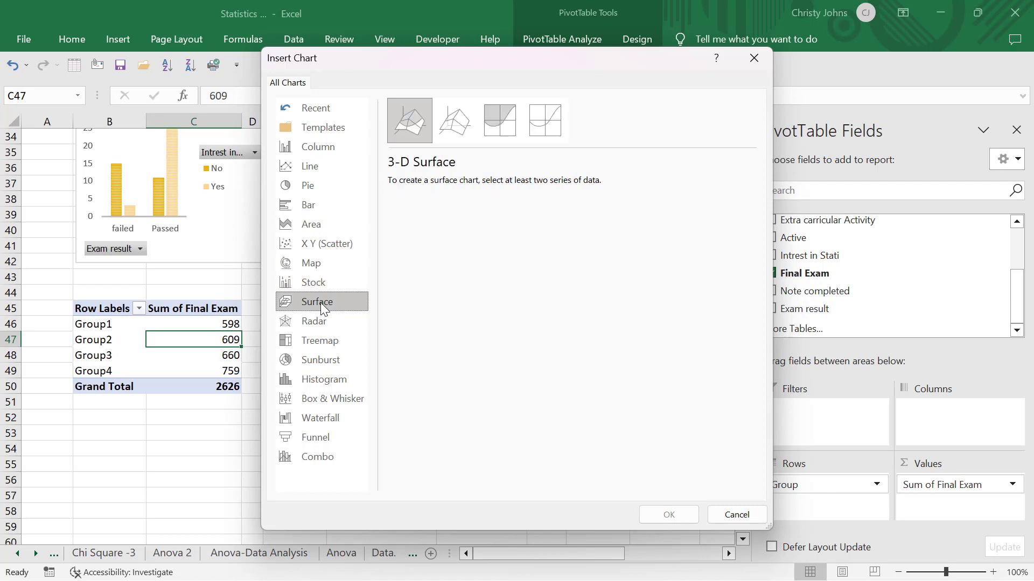
click(318, 318)
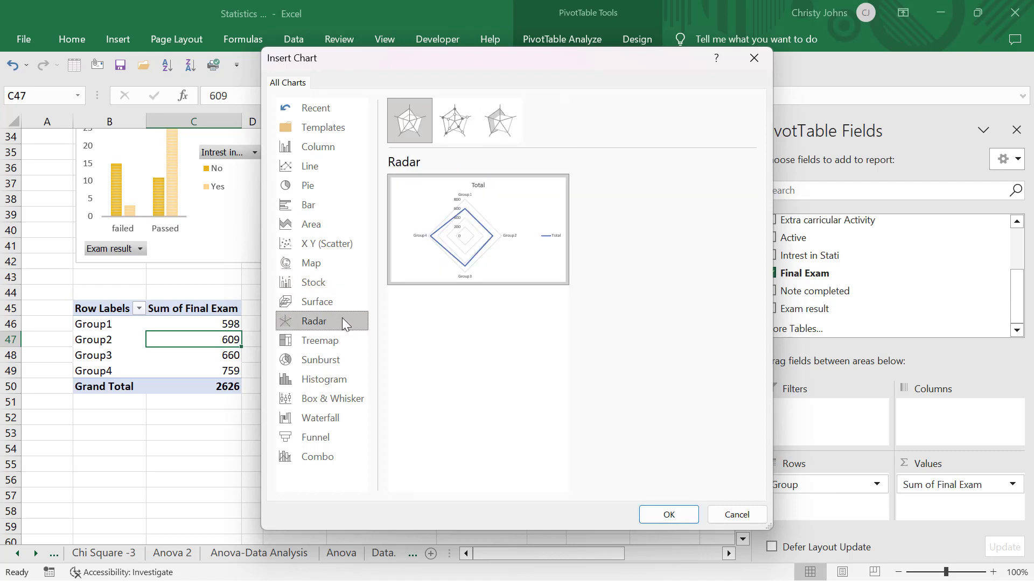
double_click(446, 262)
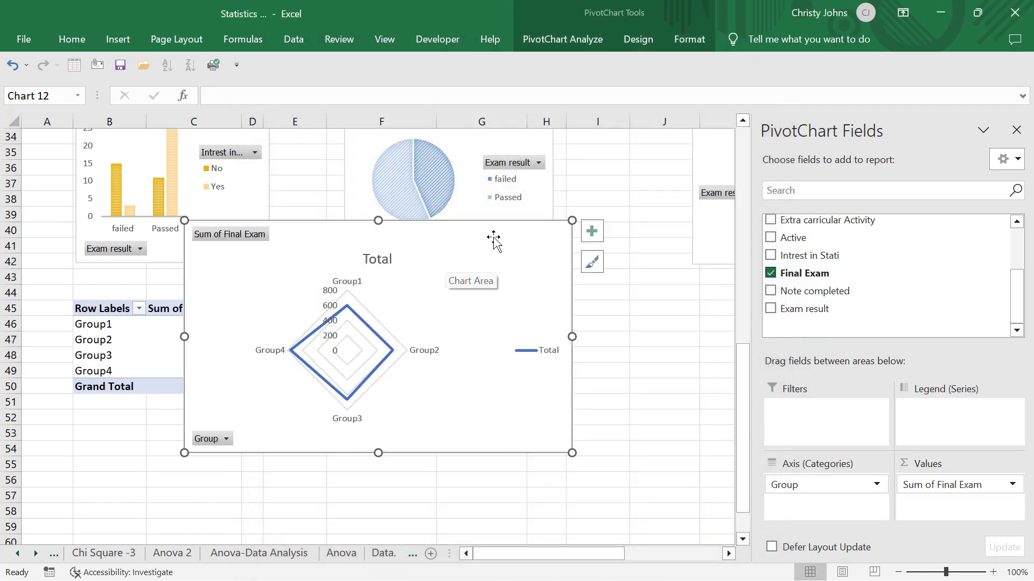
- Move the radar chart below the Group pivot table, starting around row 53, and make it narrower and slightly shorter
drag(482, 308, 380, 439)
scroll(381, 439, down, 4)
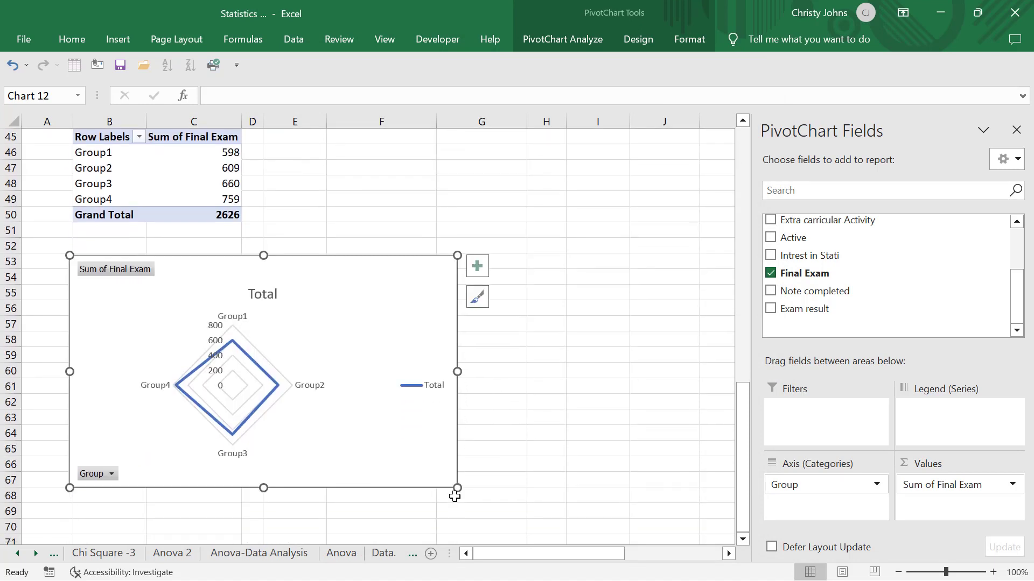
drag(457, 488, 392, 482)
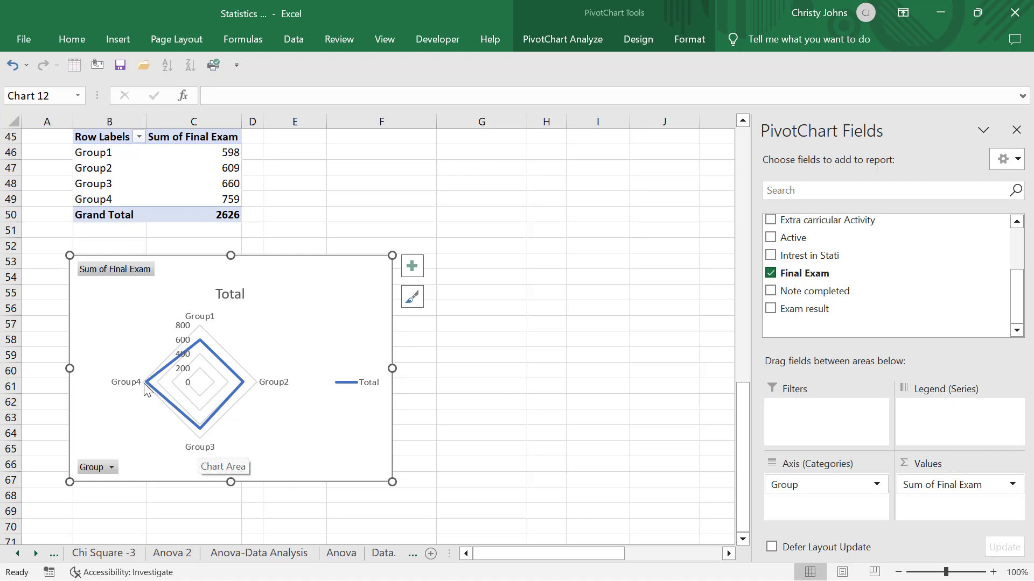
mouse_move(143, 383)
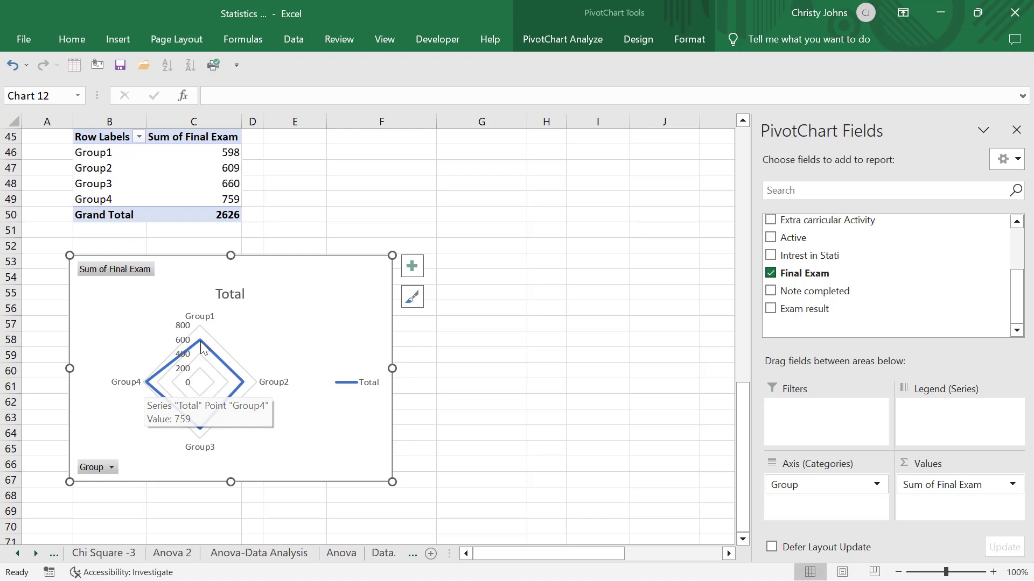
mouse_move(201, 341)
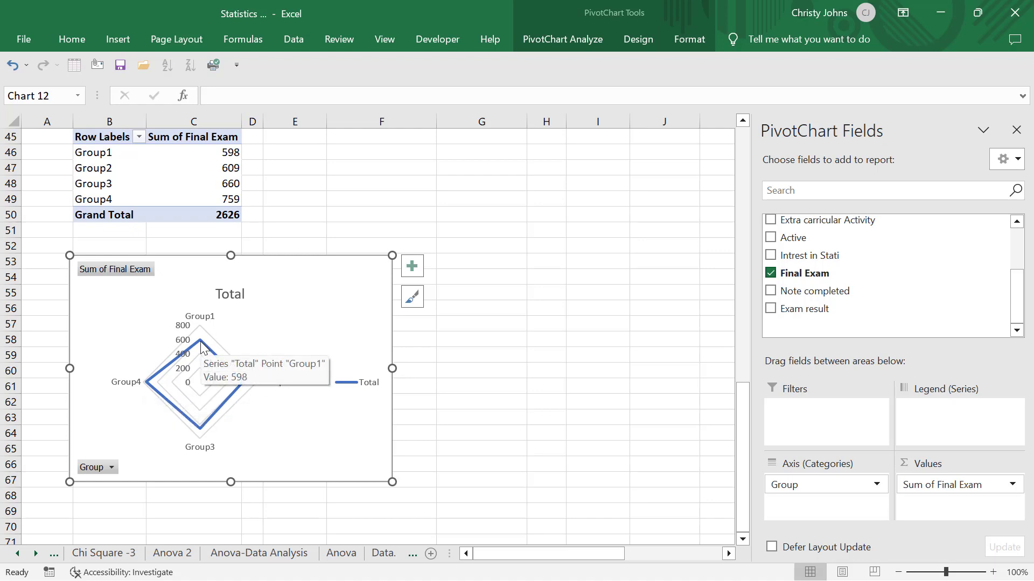
mouse_move(244, 384)
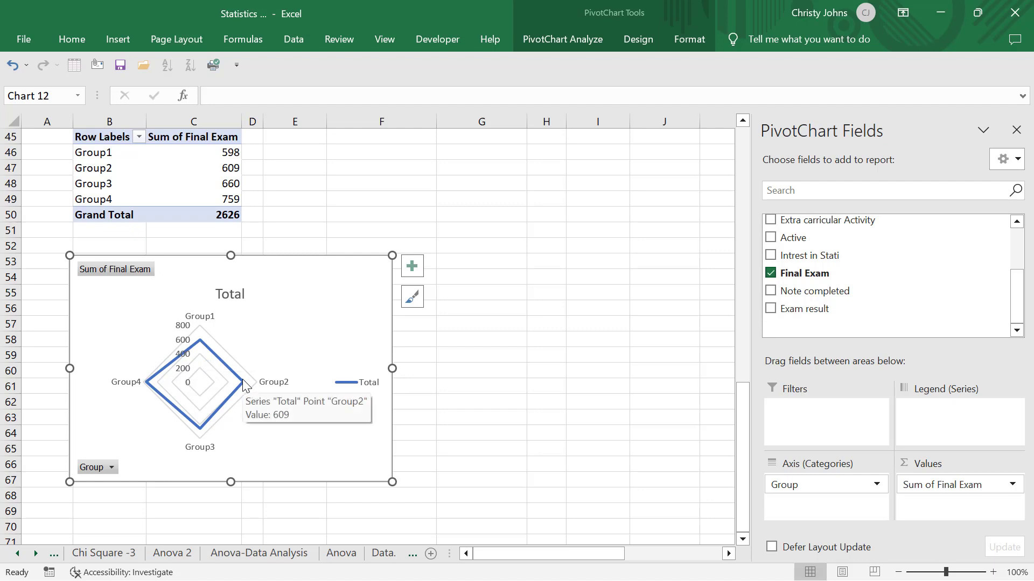
mouse_move(200, 432)
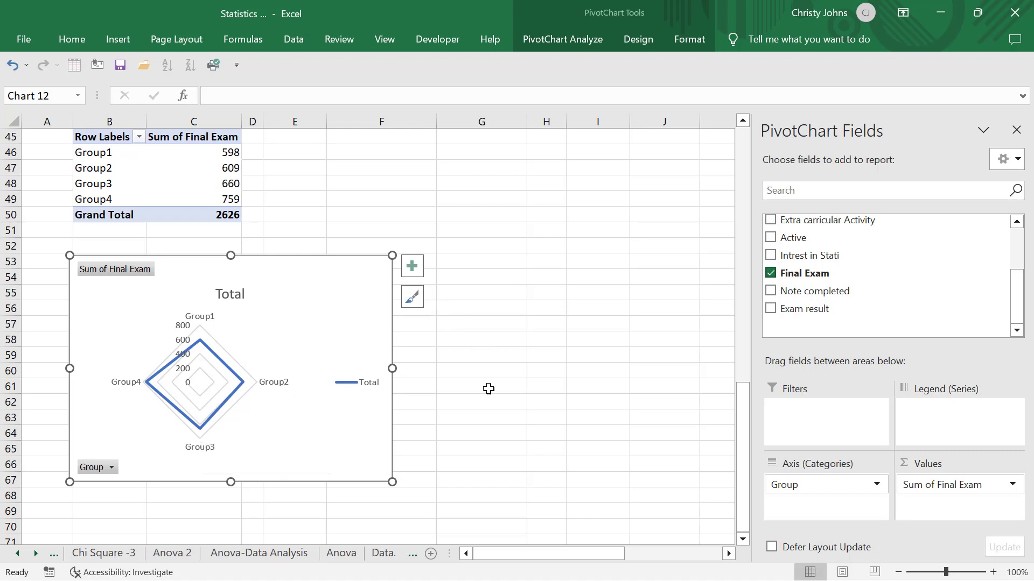
- Copy the Group pivot table of Final Exam sums and paste the copy at cell F45
scroll(490, 408, up, 1)
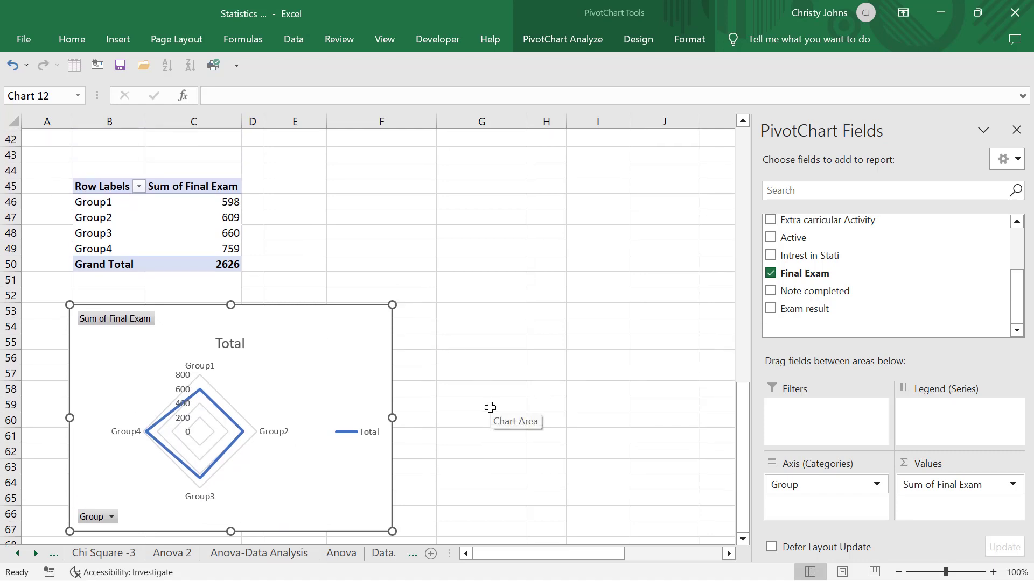
drag(130, 185, 200, 267)
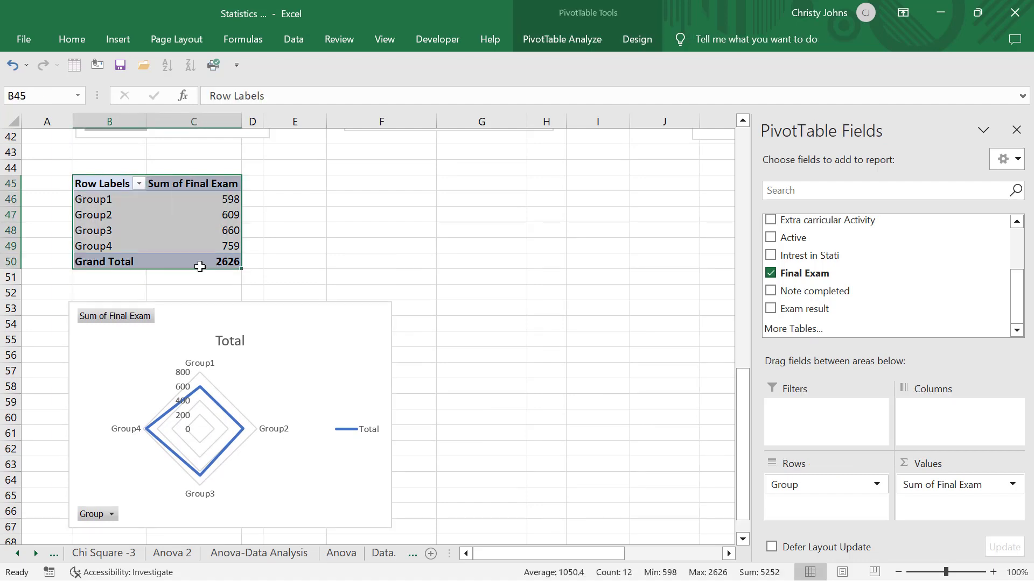
key(ctrl+c)
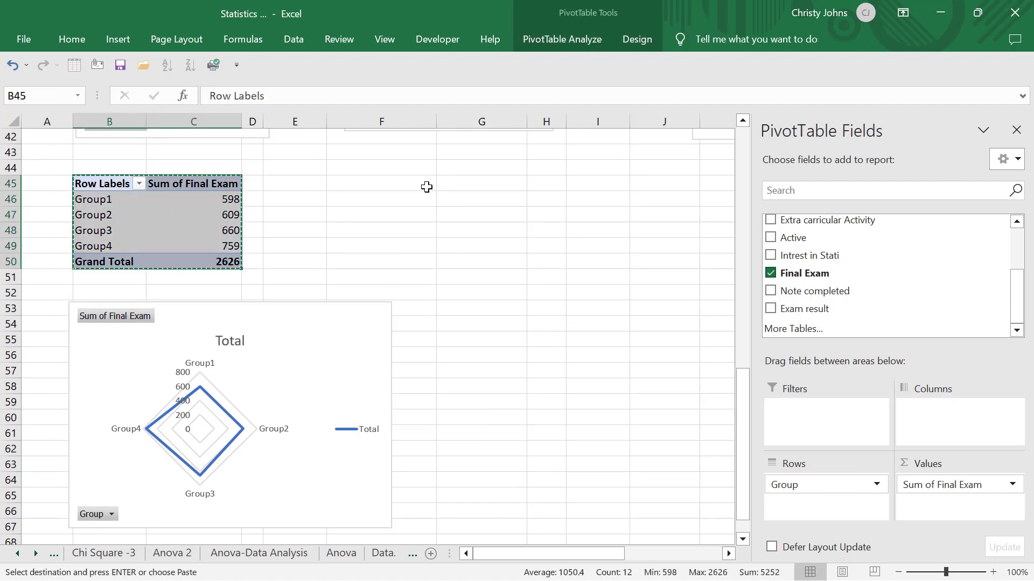
click(426, 187)
key(ctrl+v)
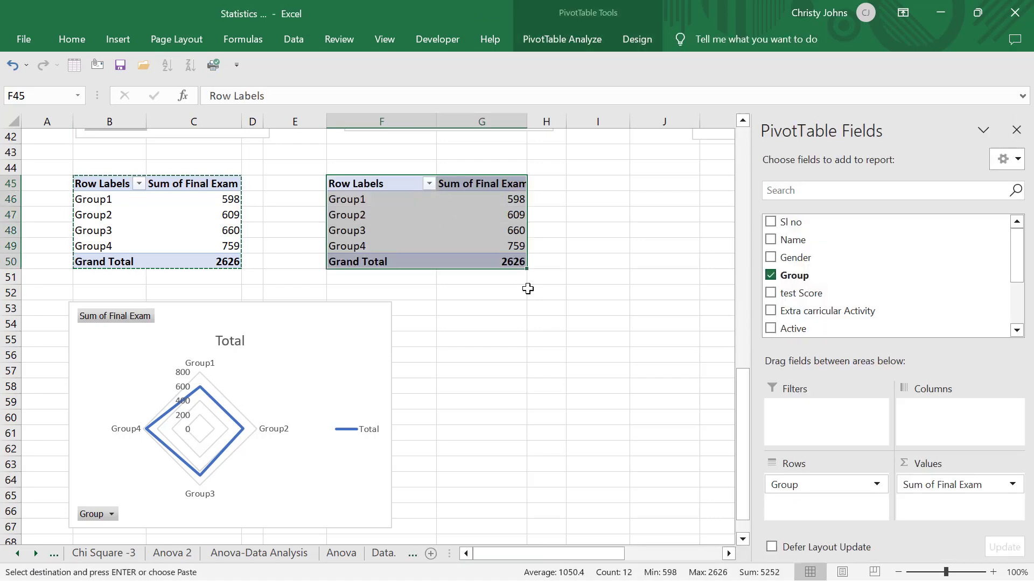
- Add Exam result as the column field of the copied pivot table
click(468, 250)
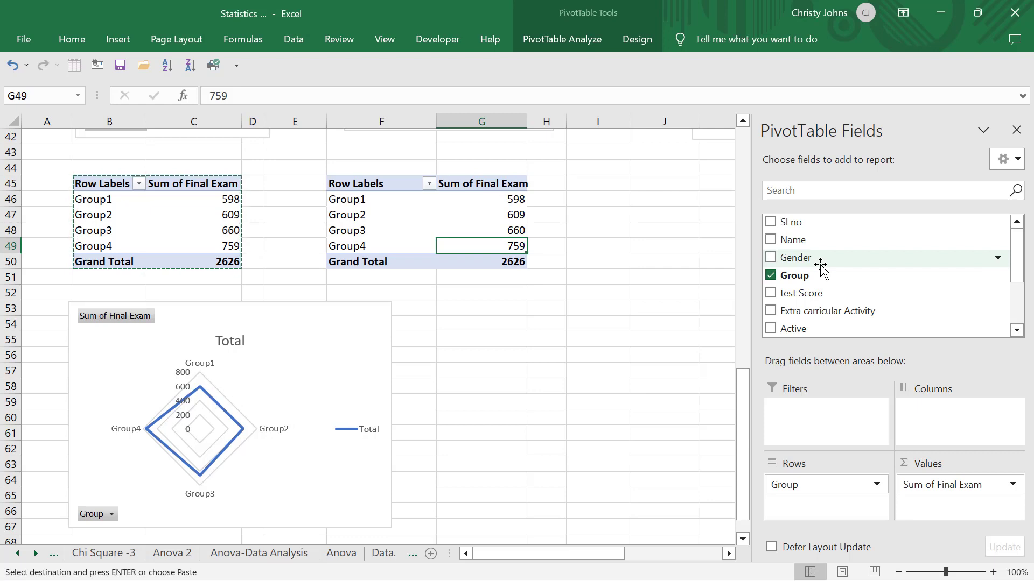
scroll(618, 252, up, 1)
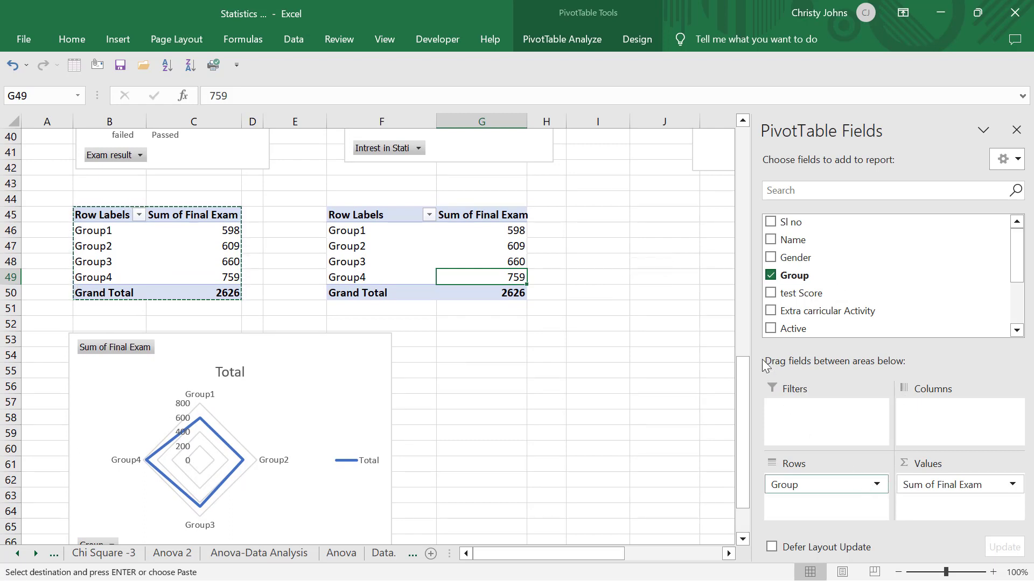
scroll(868, 259, down, 2)
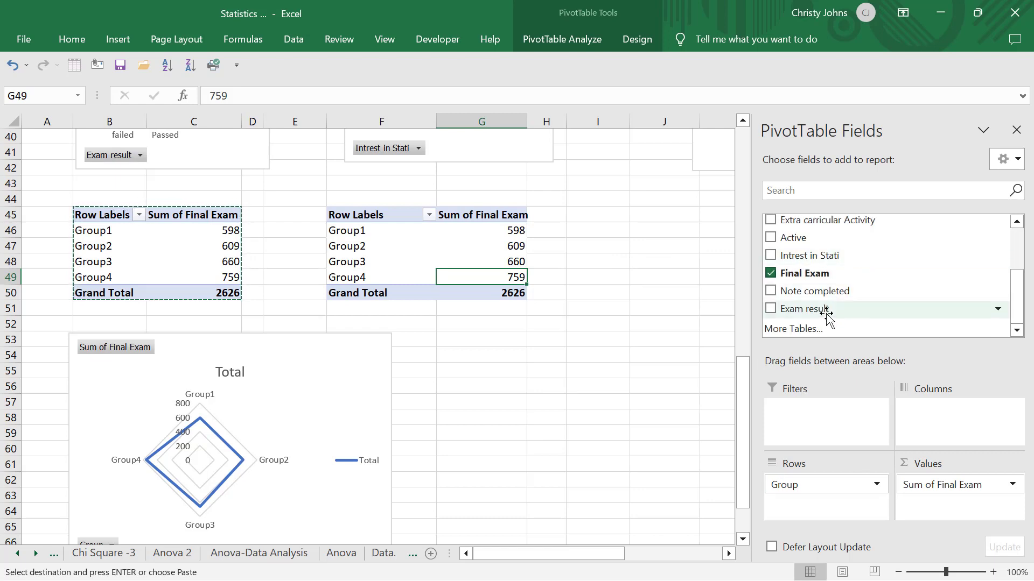
drag(829, 309, 950, 446)
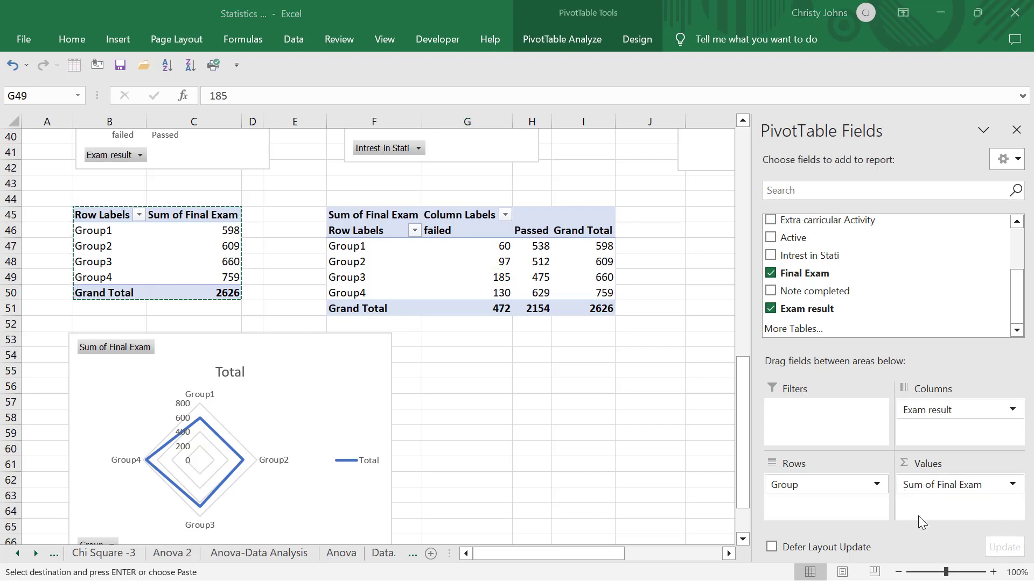
- Replace Final Exam with the count of Exam result as the copied pivot table's value field
click(933, 487)
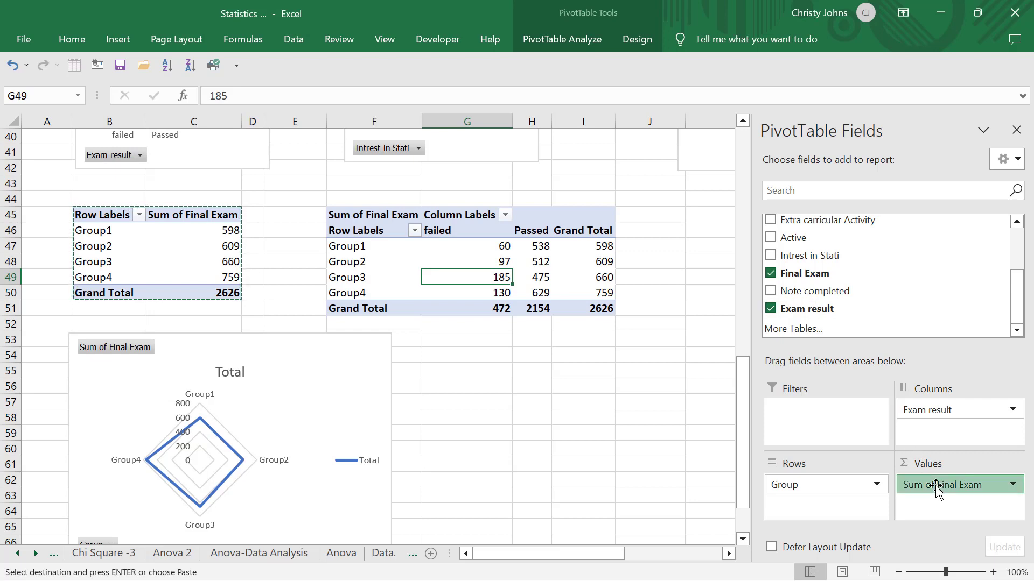
drag(935, 487, 942, 323)
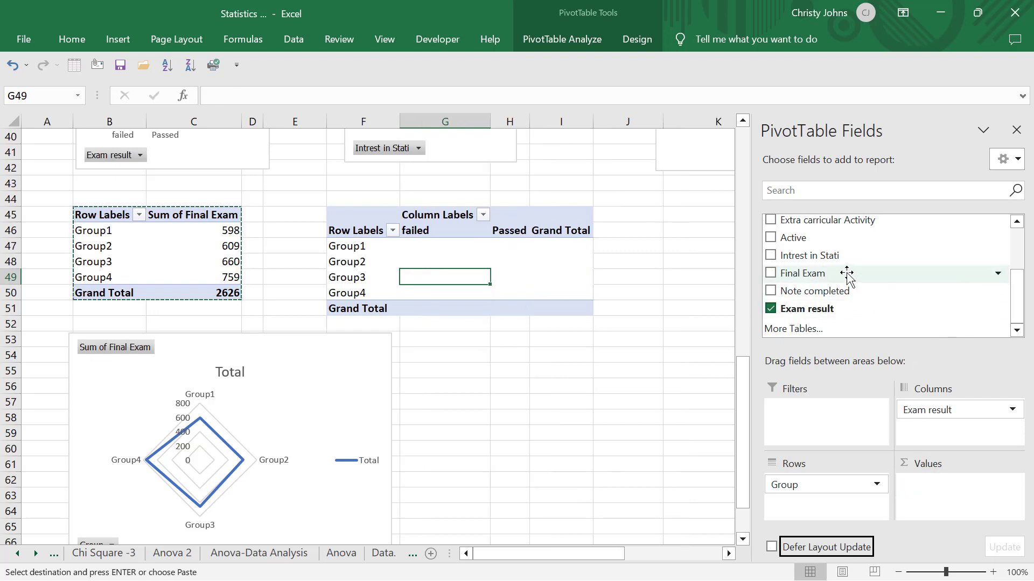
drag(821, 309, 953, 498)
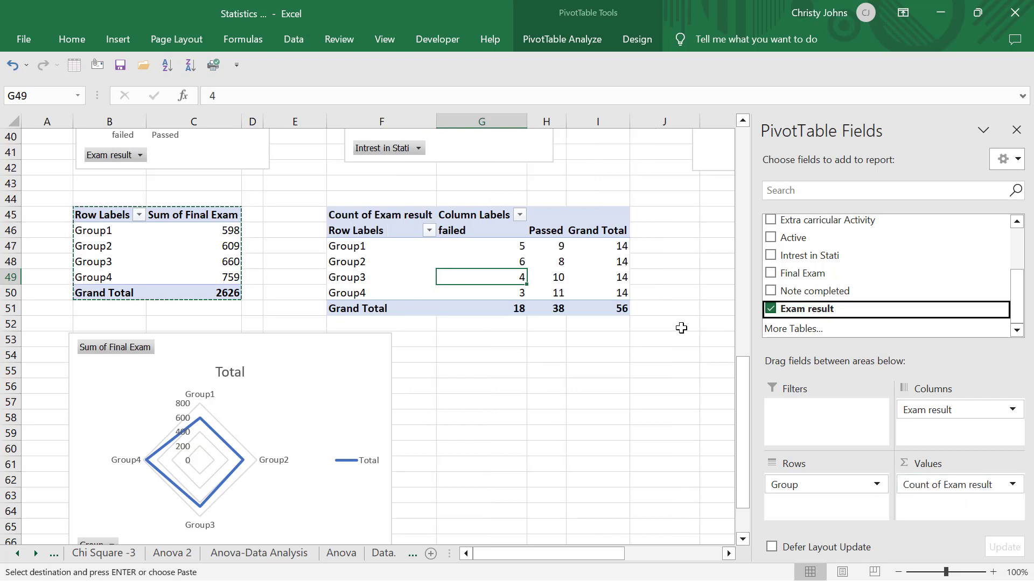
- Examine the failed, passed and total exam result counts for each group in the copied pivot table
click(547, 276)
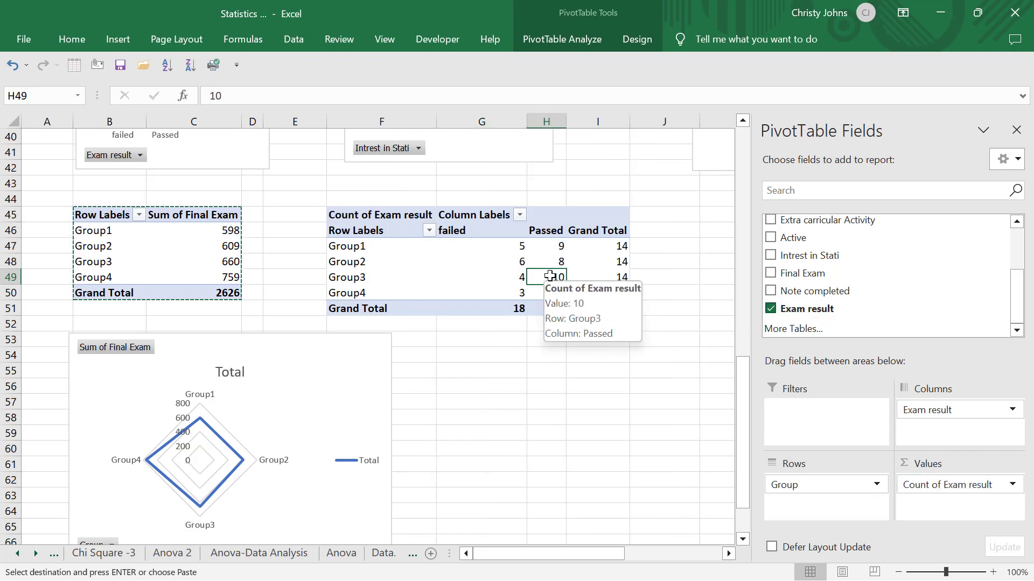
click(372, 246)
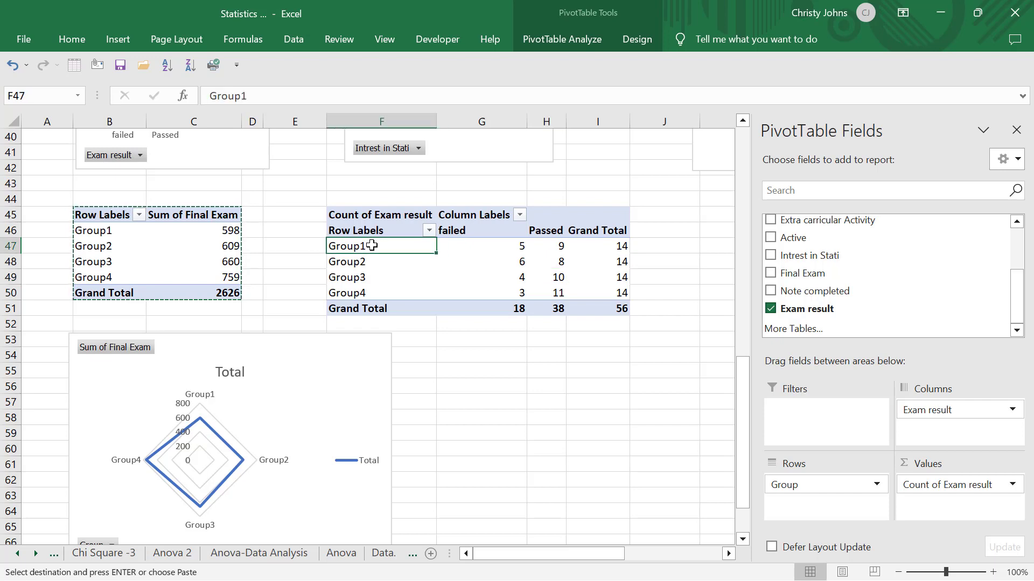
click(613, 246)
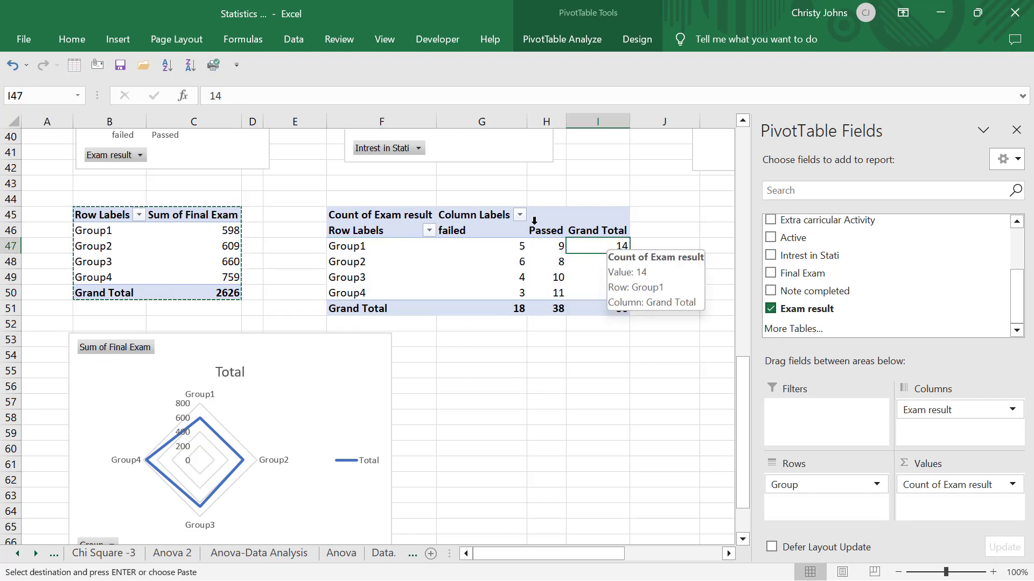
click(545, 246)
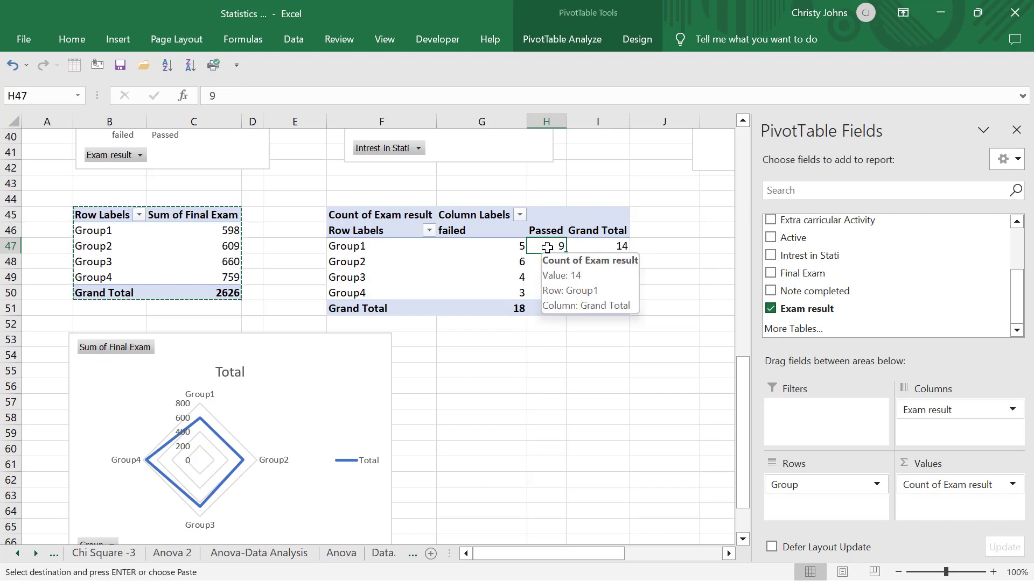
click(519, 245)
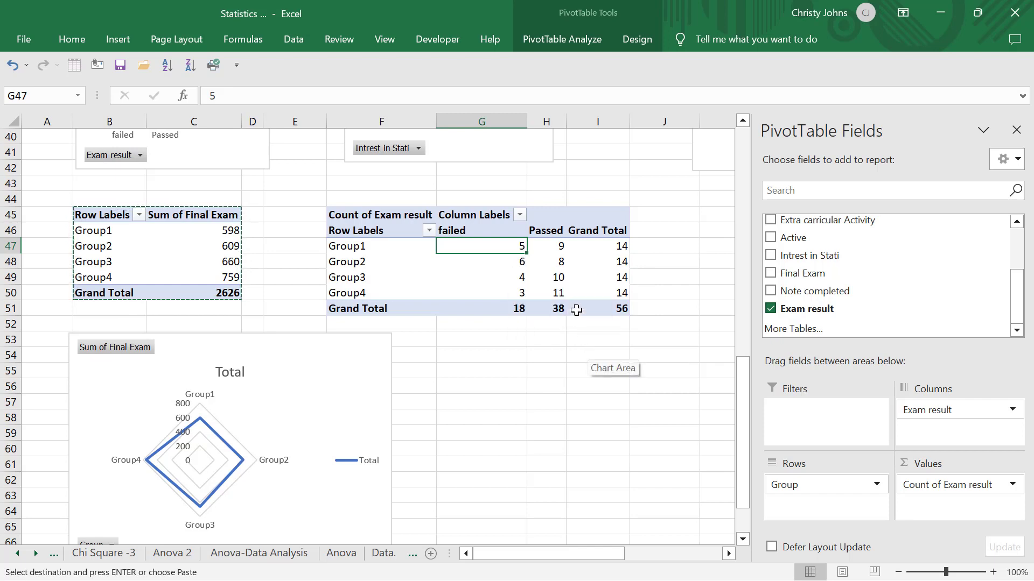
mouse_move(555, 275)
mouse_move(559, 296)
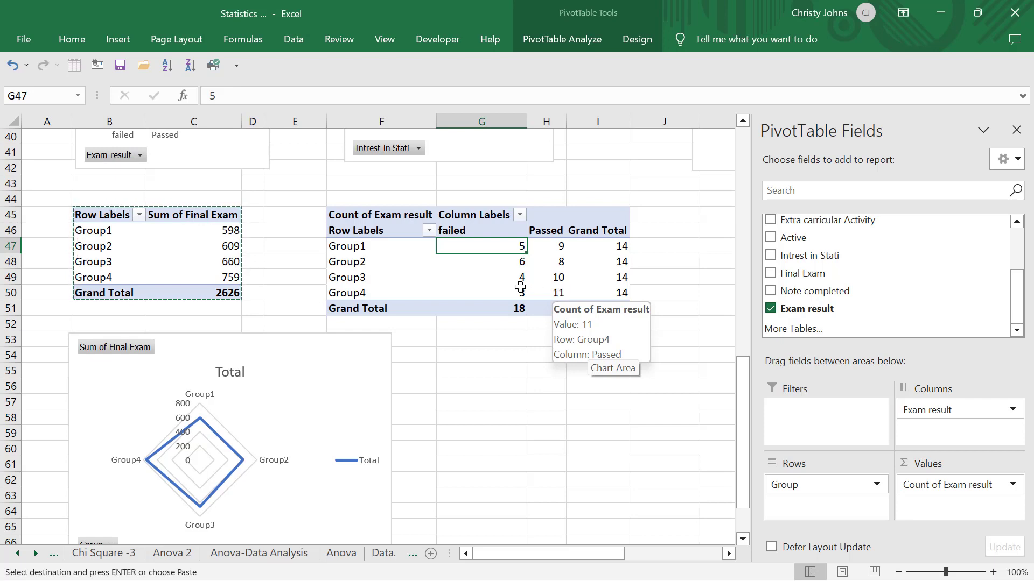
mouse_move(514, 291)
- Start a PivotChart for the exam result counts by group and preview the Line, Area and Pie types
click(495, 271)
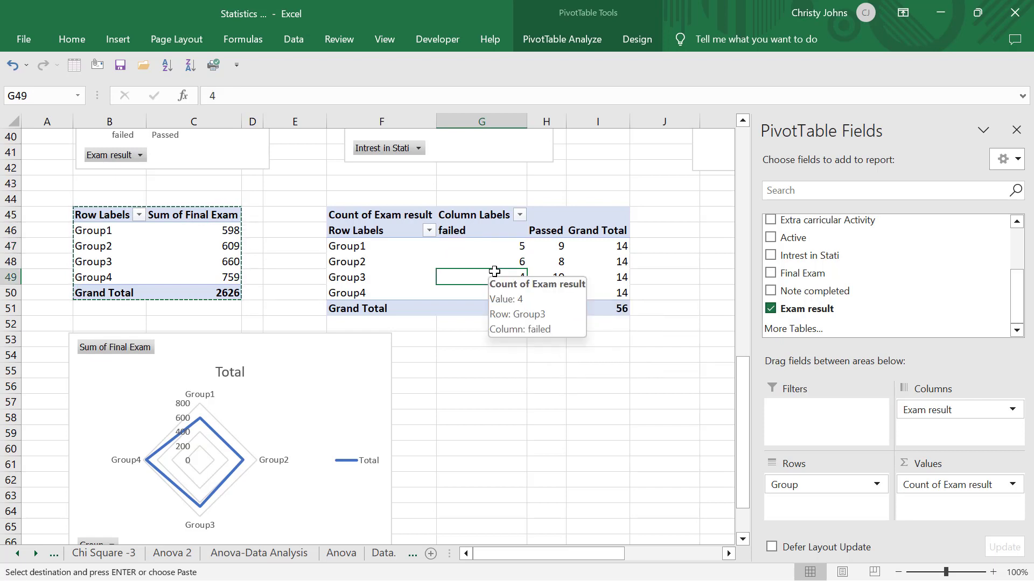
click(557, 29)
click(777, 92)
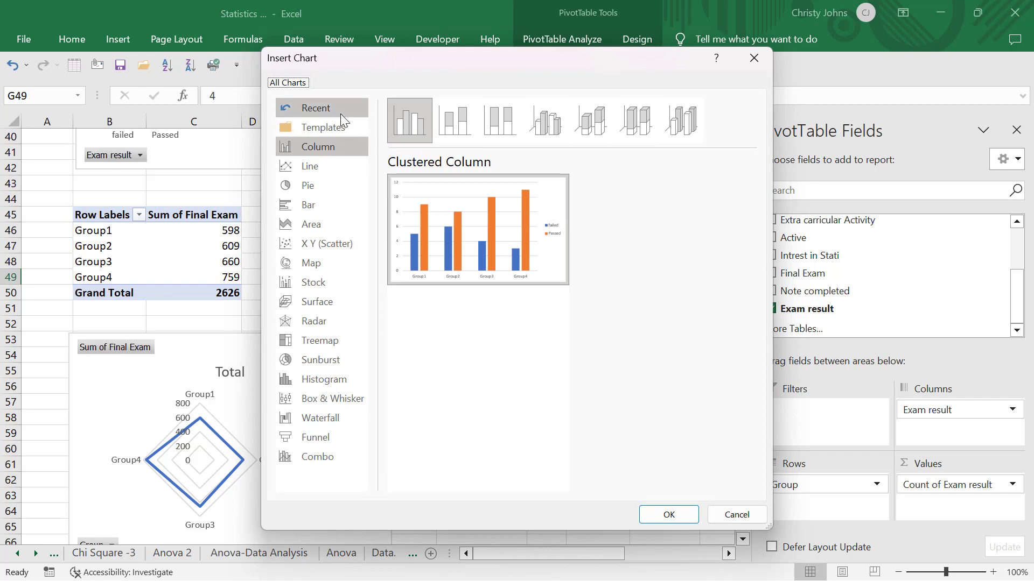
click(328, 169)
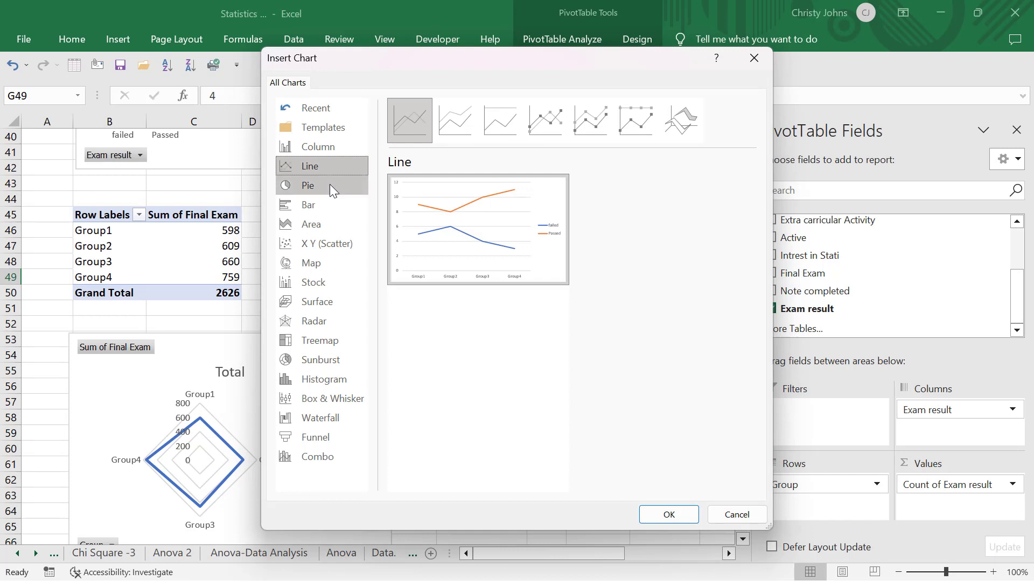
click(330, 185)
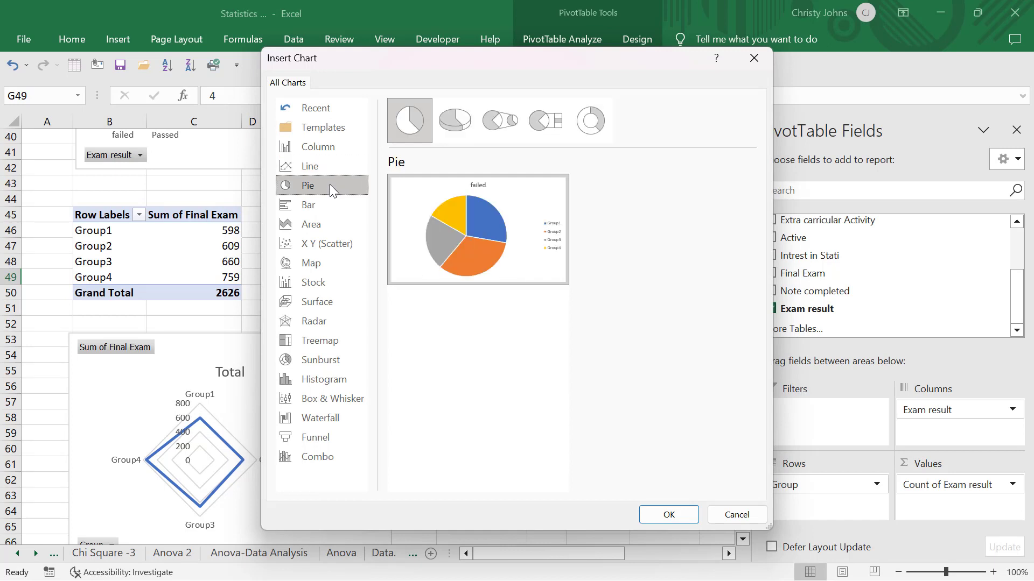
click(334, 221)
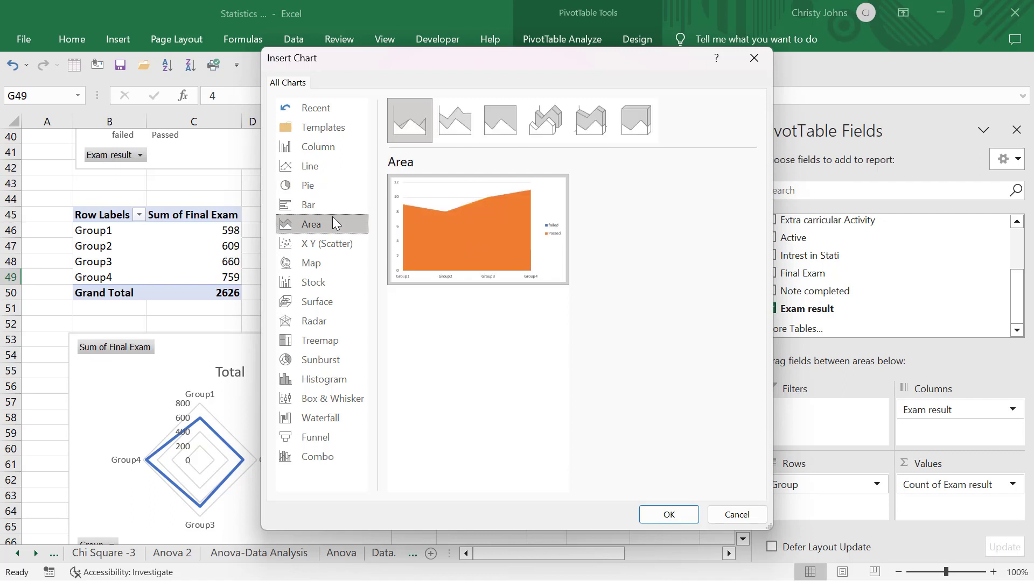
click(334, 189)
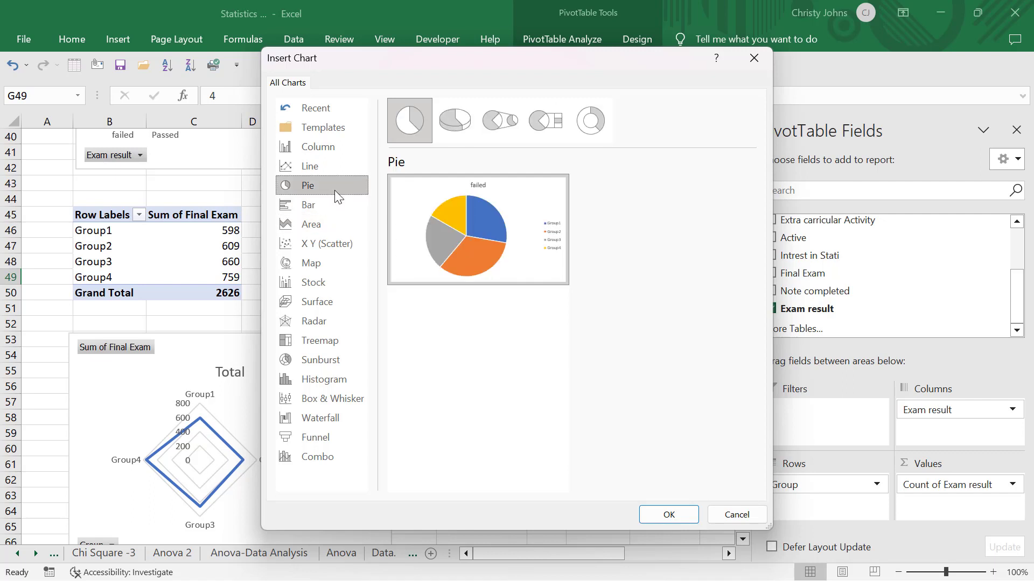
- Preview the 3-D Pie, Pie of Pie and Bar of Pie variants and insert a Doughnut chart of the exam results
mouse_move(489, 227)
click(450, 131)
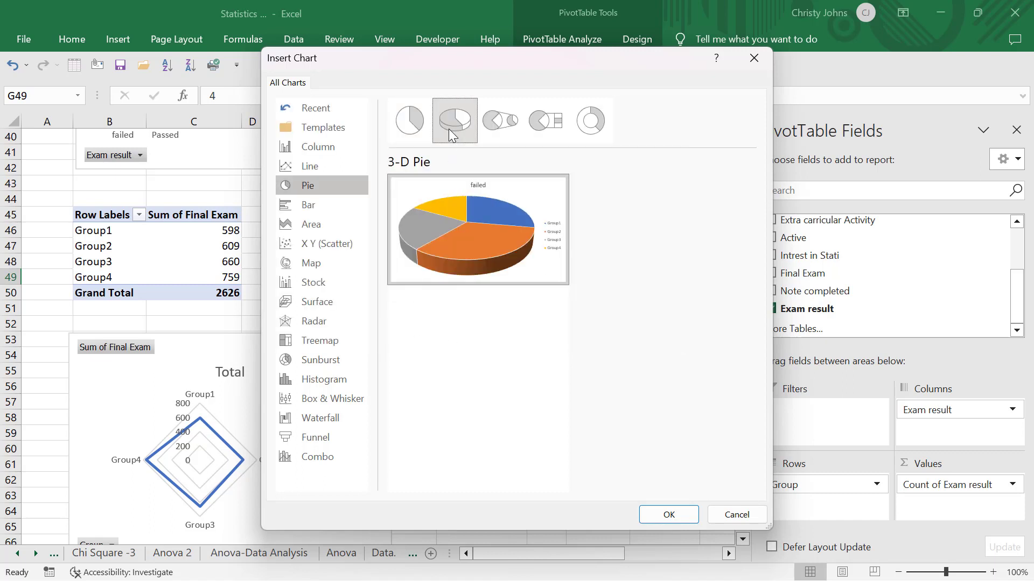
click(495, 129)
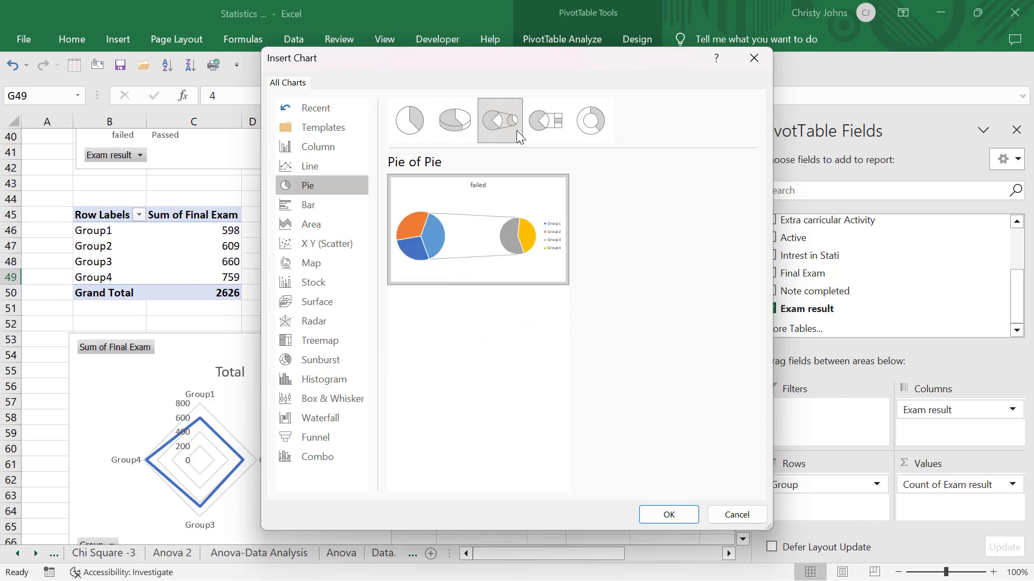
click(537, 128)
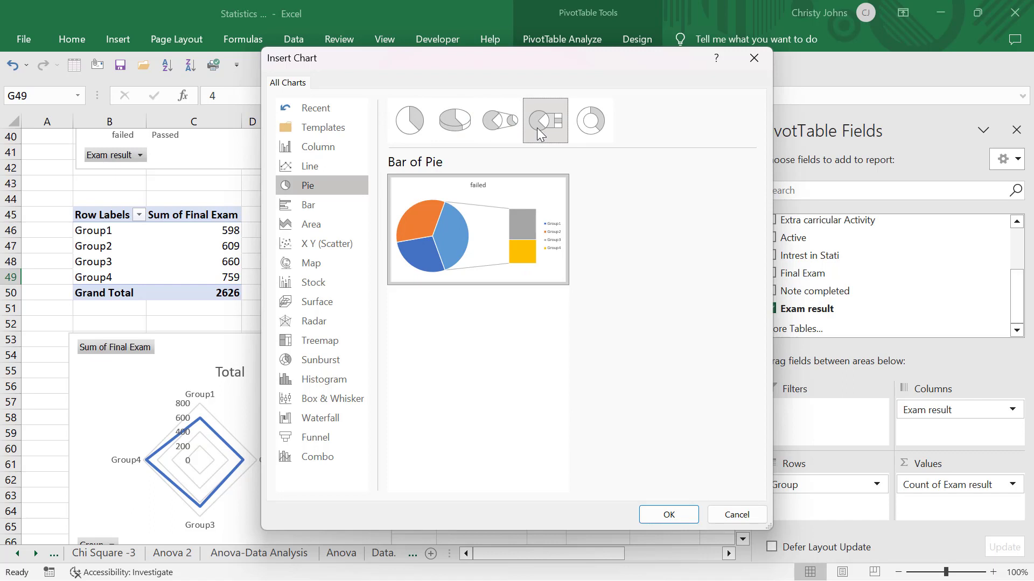
click(584, 132)
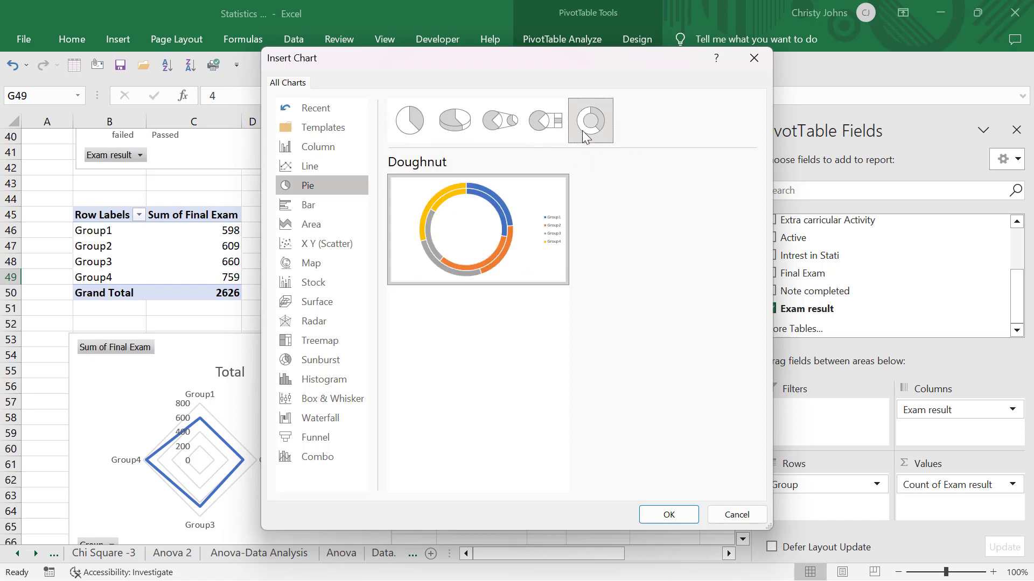
double_click(583, 130)
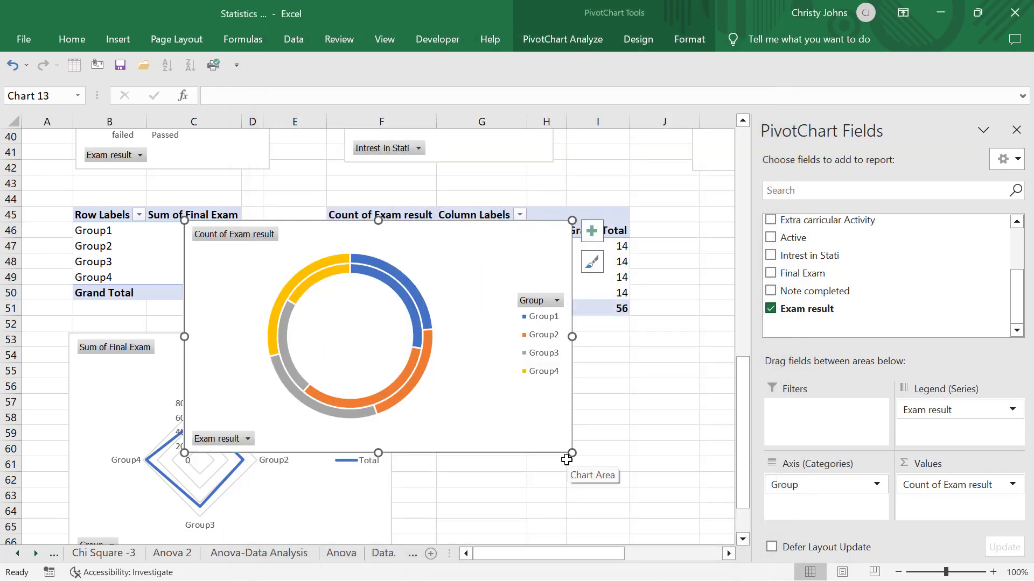
- Make the doughnut chart narrower and slightly shorter, and place it beside the radar chart below the exam result pivot table, starting around row 53
drag(567, 455, 469, 444)
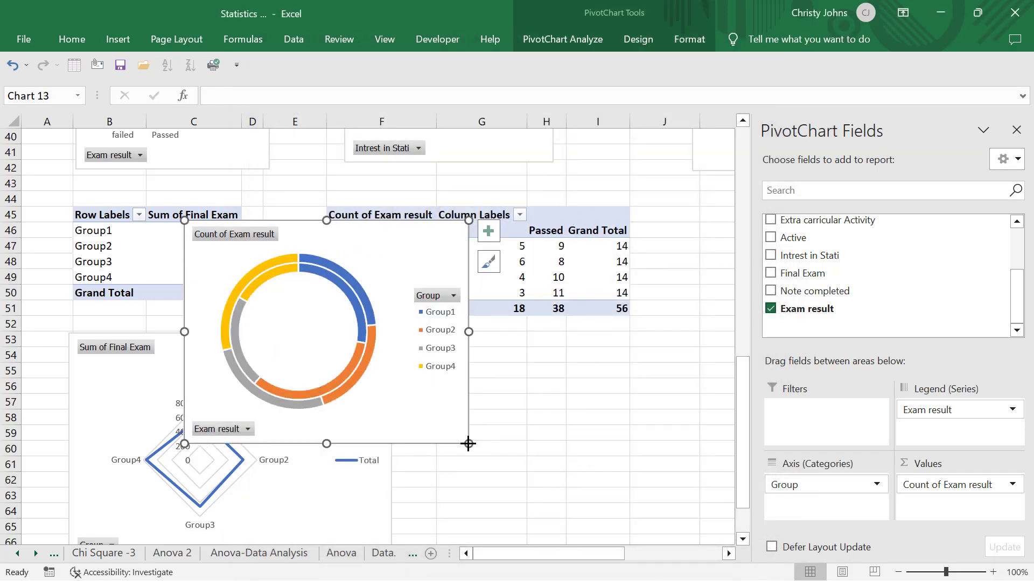
drag(410, 253, 639, 358)
scroll(683, 284, down, 2)
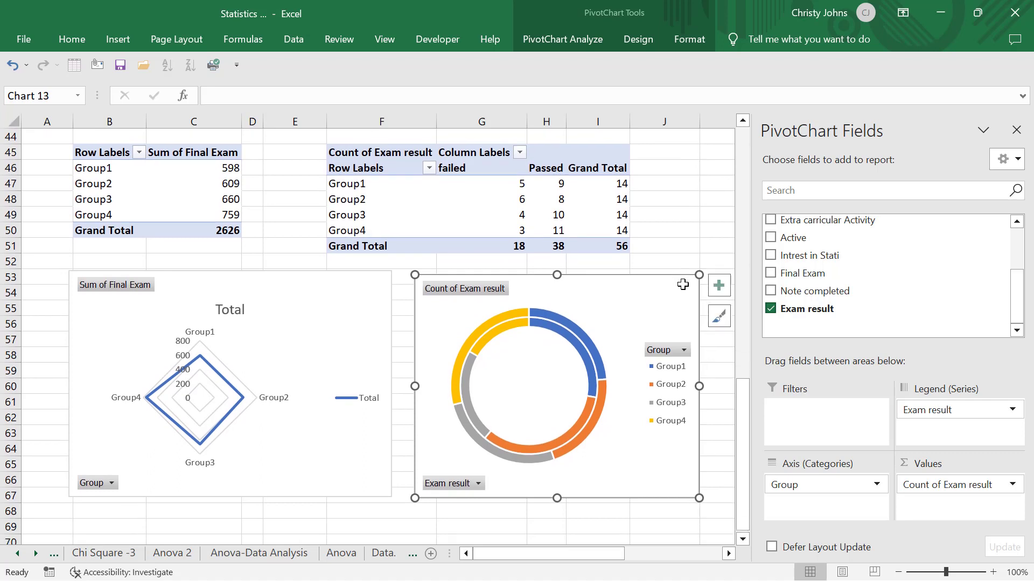
- Filter the doughnut chart's Exam result to Passed only and examine each group's slice against the pivot table
scroll(682, 284, right, 3)
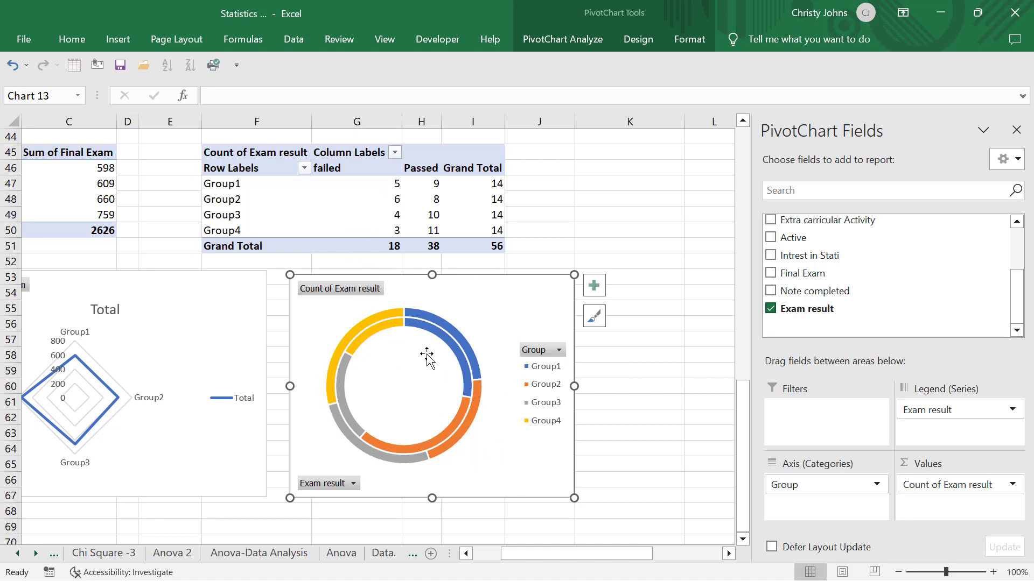
mouse_move(434, 334)
click(352, 484)
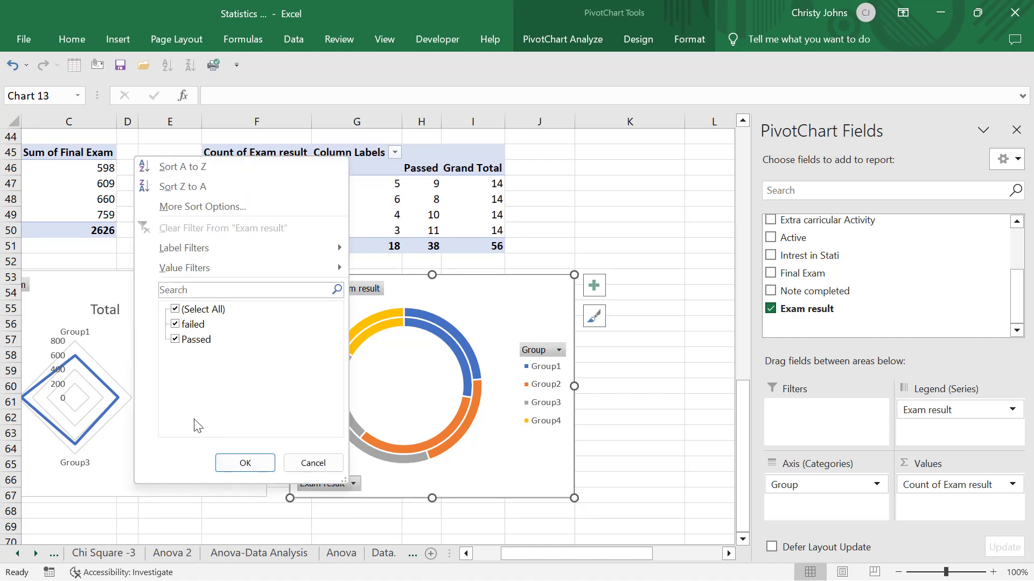
click(179, 324)
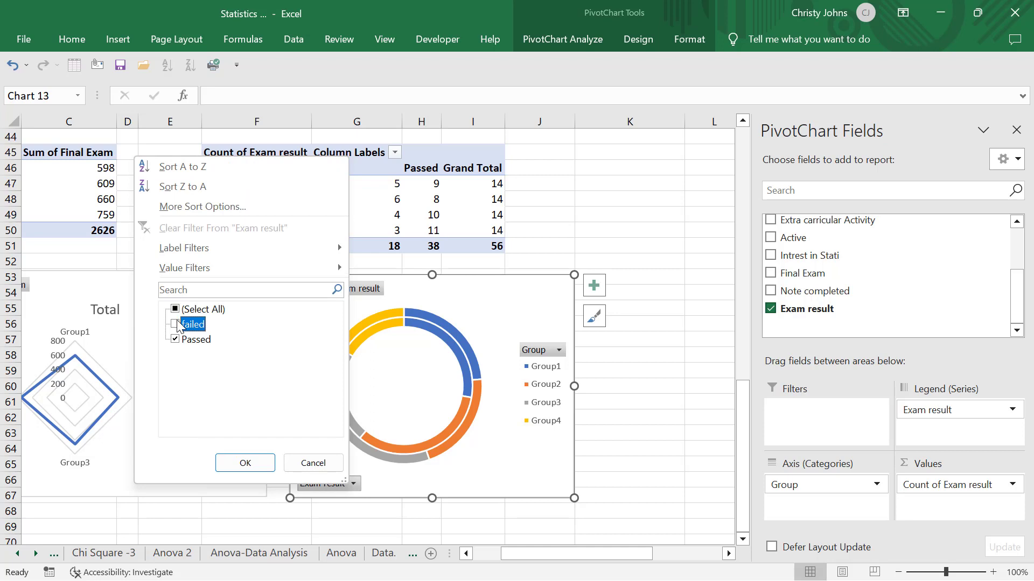
click(245, 464)
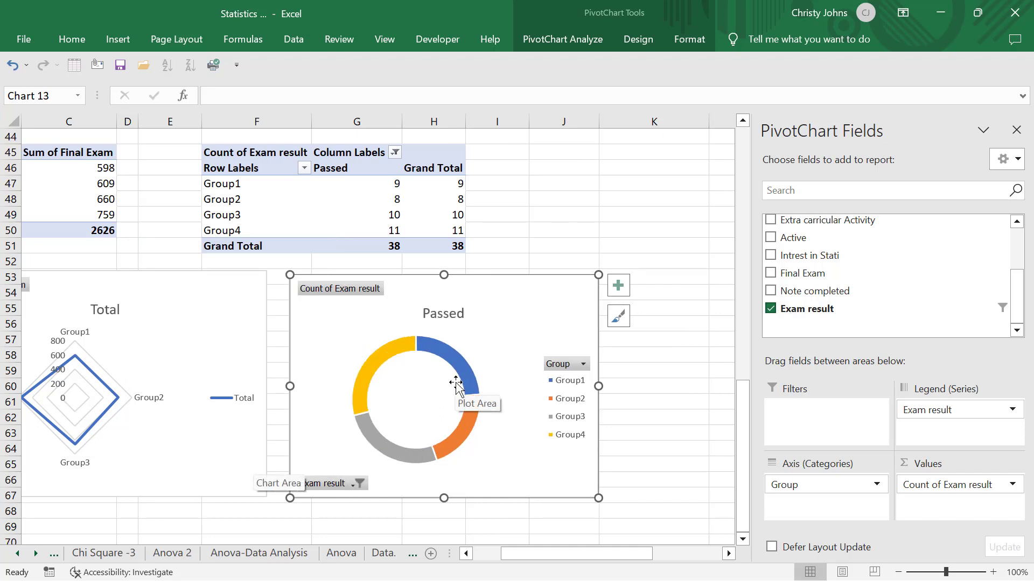
mouse_move(464, 377)
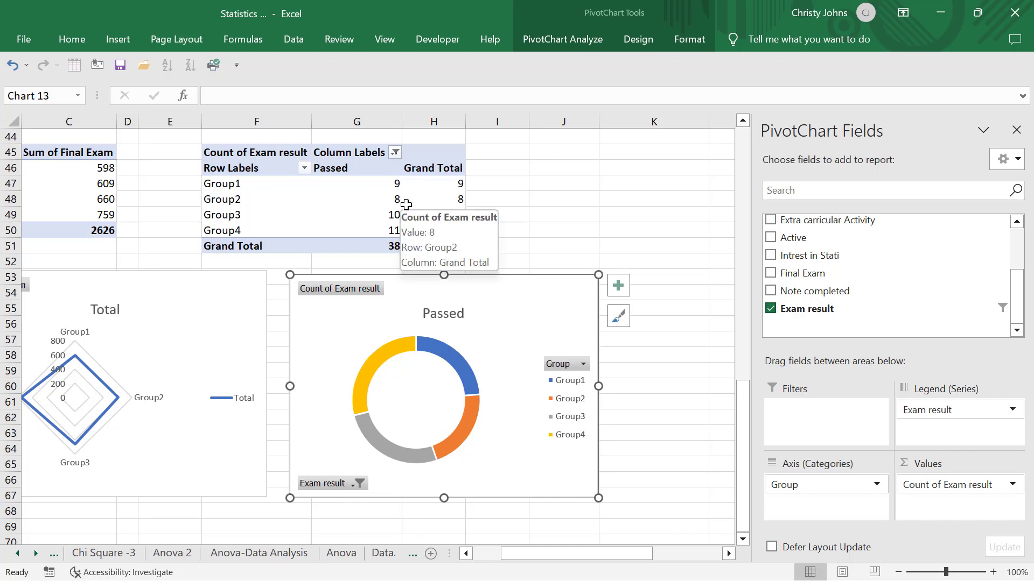
mouse_move(377, 183)
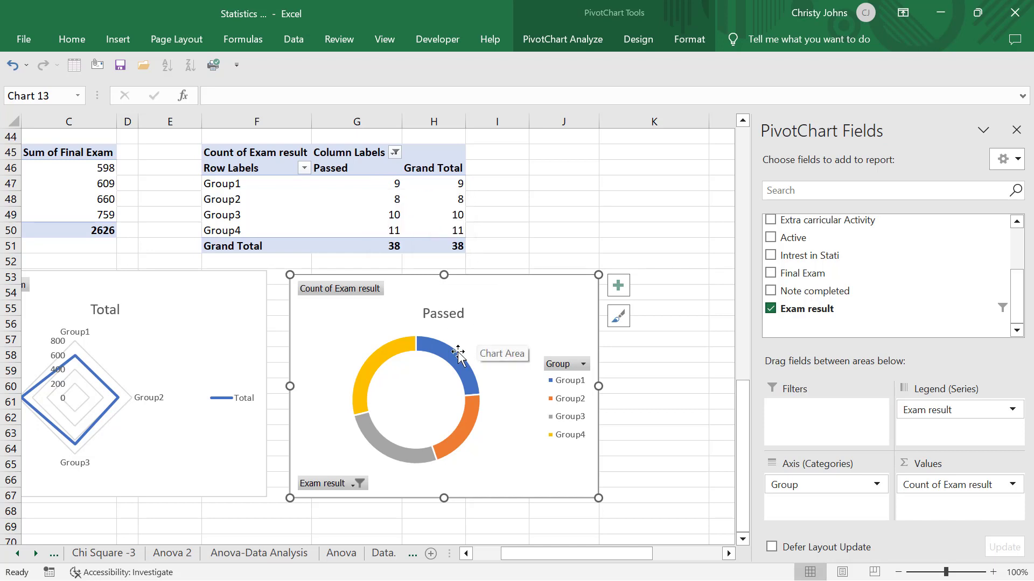
mouse_move(456, 355)
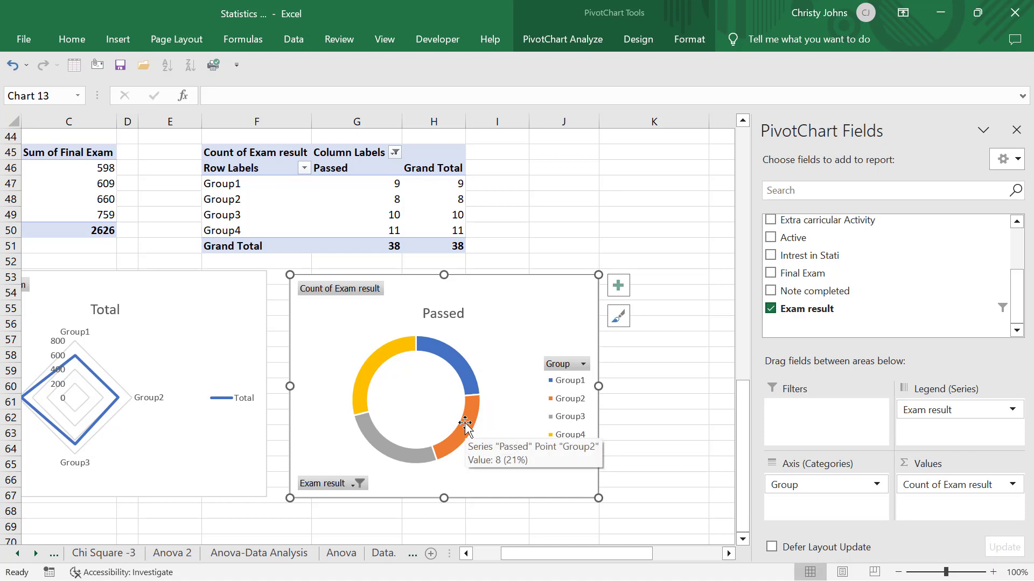
mouse_move(397, 453)
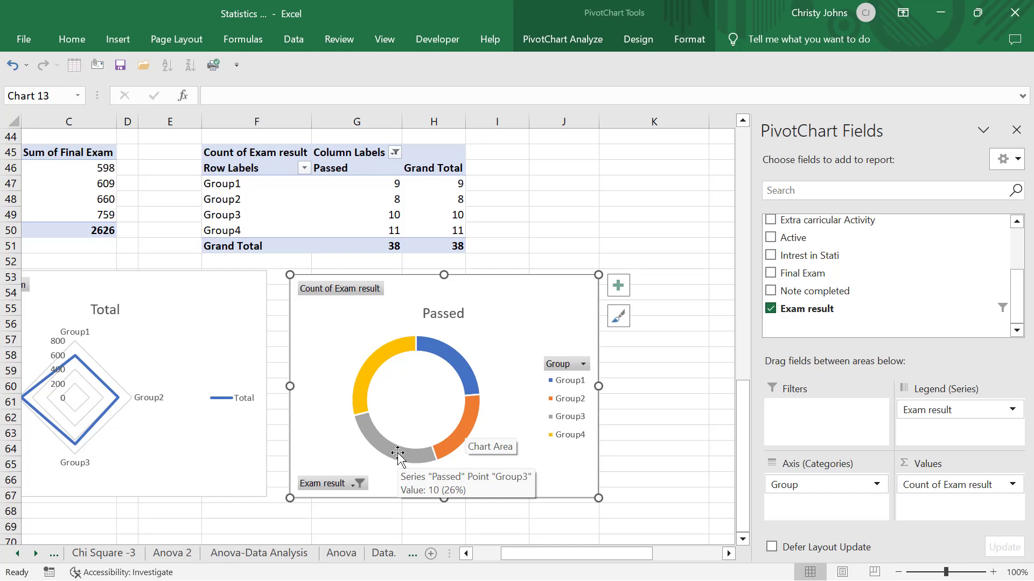
mouse_move(381, 357)
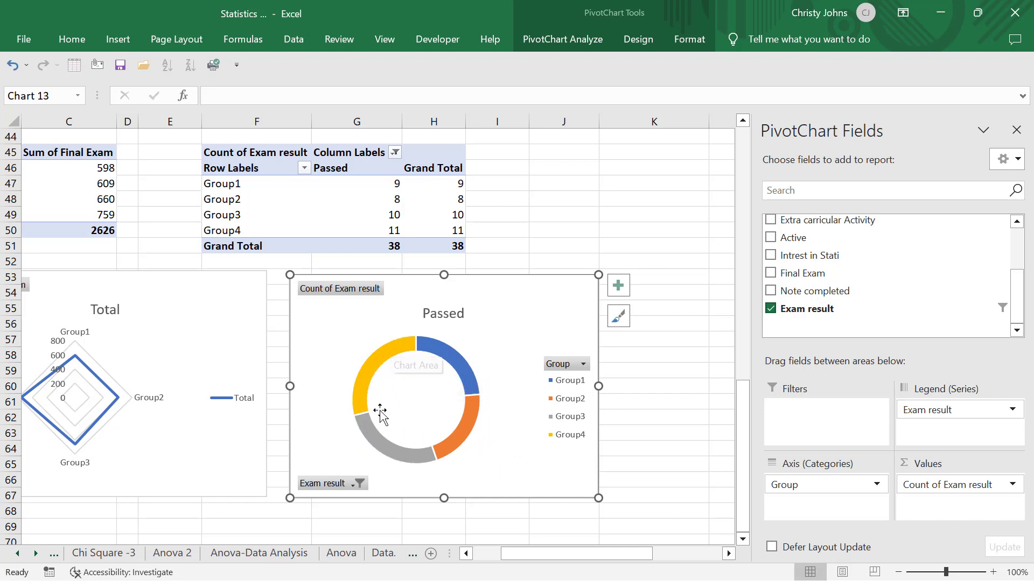
- Include the failed results again in the doughnut chart's Exam result filter and inspect its rings
click(345, 486)
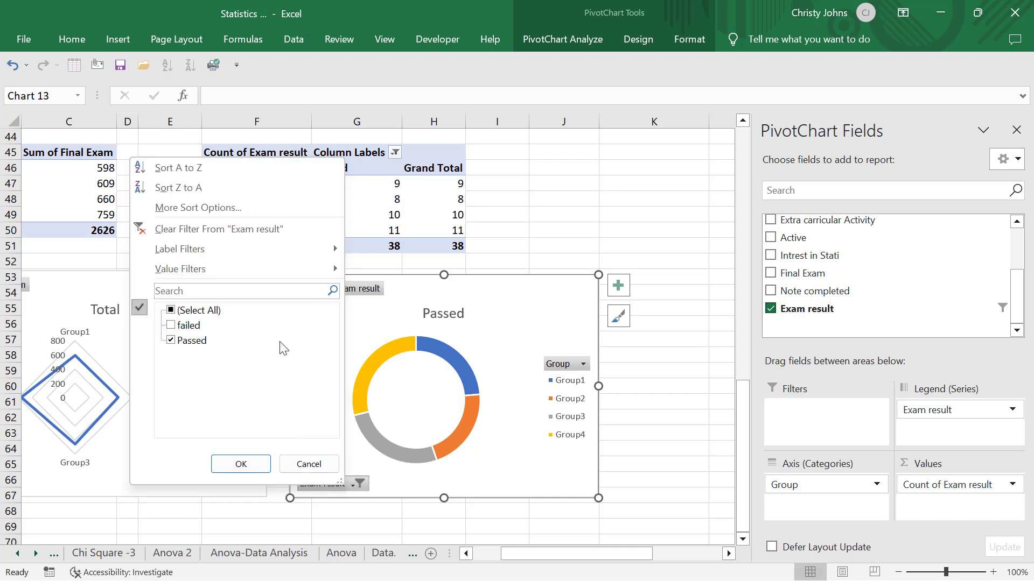
click(170, 325)
click(226, 469)
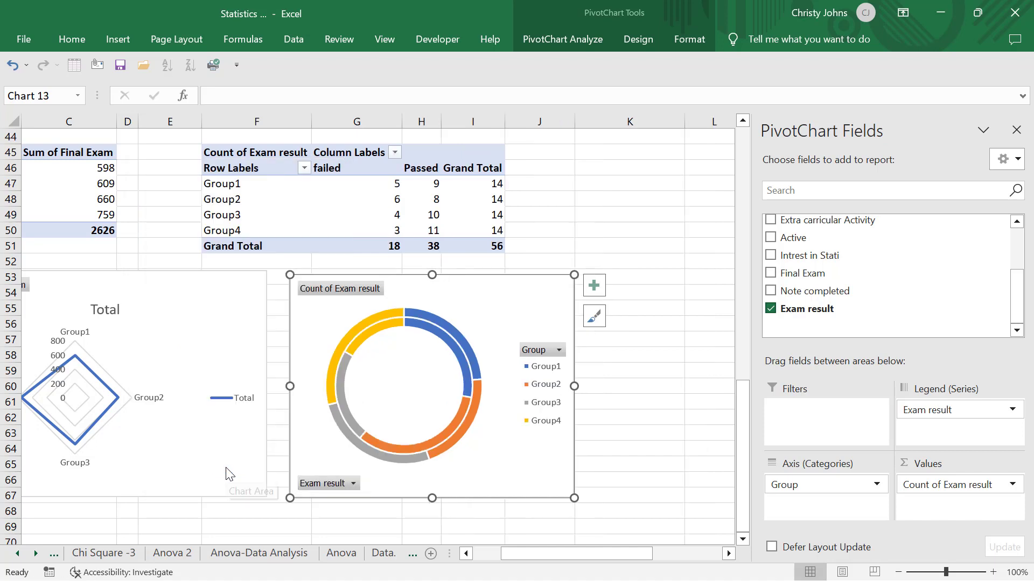
mouse_move(386, 319)
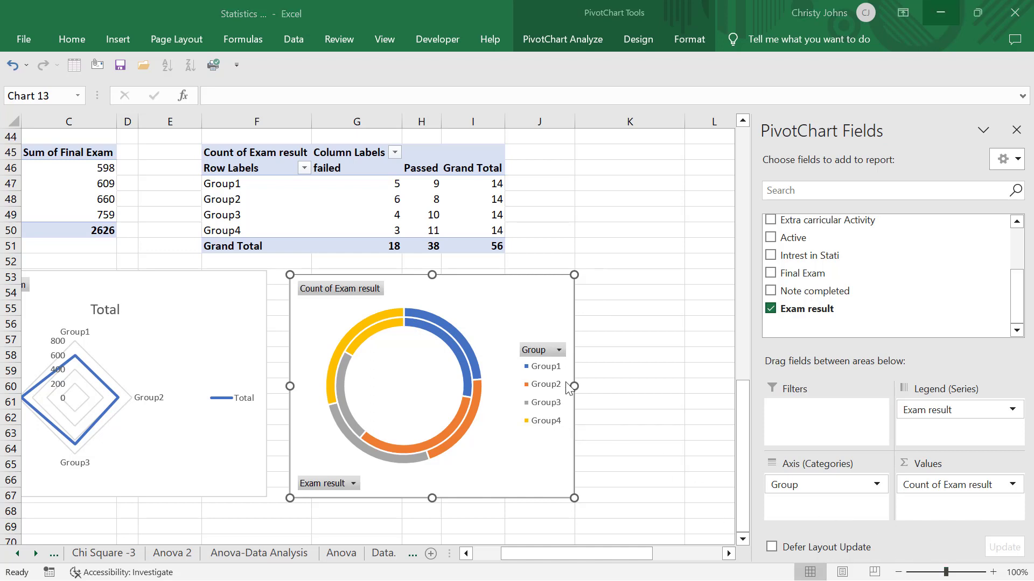
mouse_move(440, 343)
- Copy the whole Count of Exam result pivot table, paste it at K45, and select a cell in the copy
scroll(659, 365, right, 2)
scroll(659, 366, right, 6)
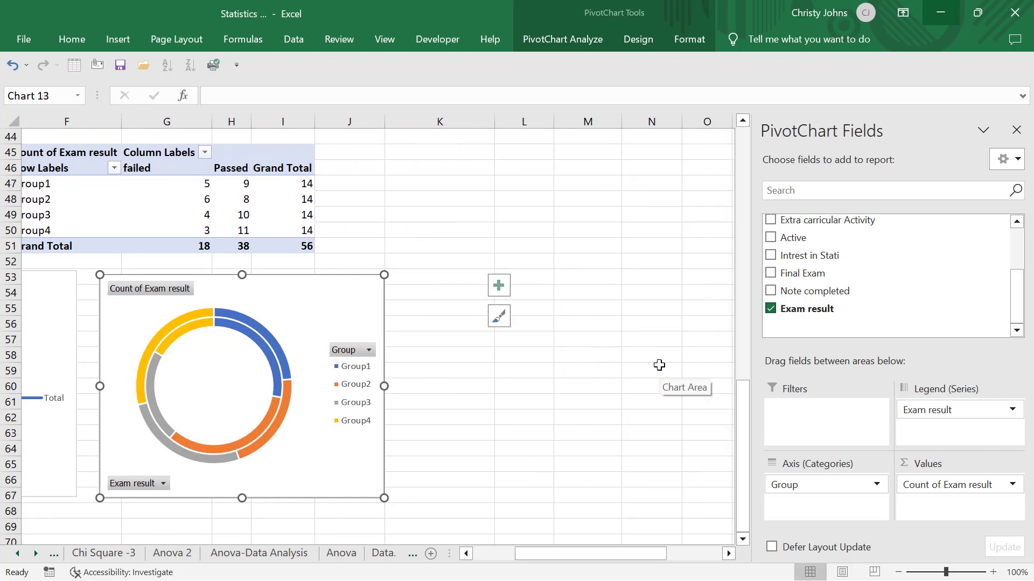
scroll(659, 365, right, 1)
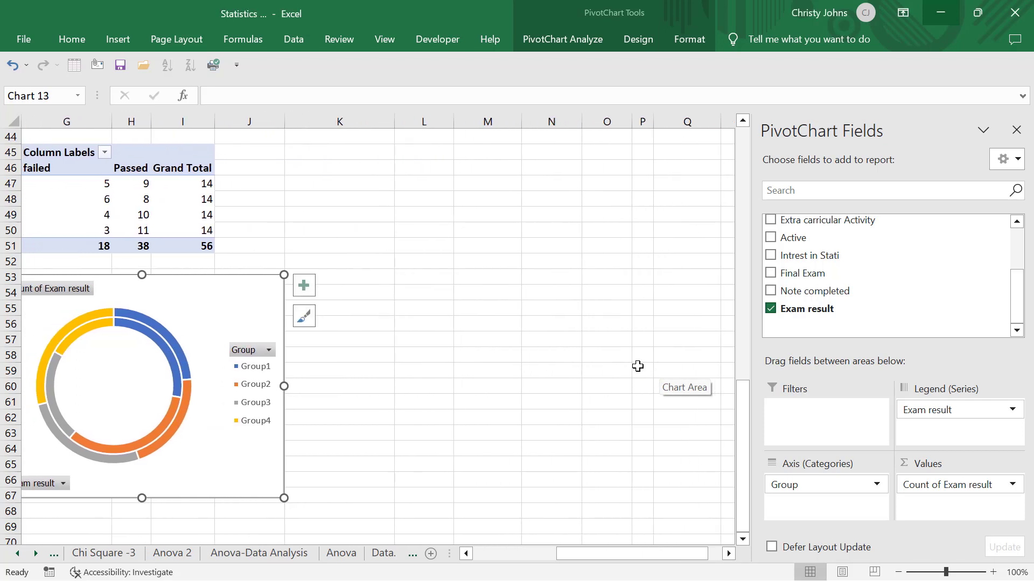
scroll(264, 154, left, 3)
scroll(173, 194, right, 1)
click(176, 195)
key(ctrl+a)
scroll(176, 195, left, 1)
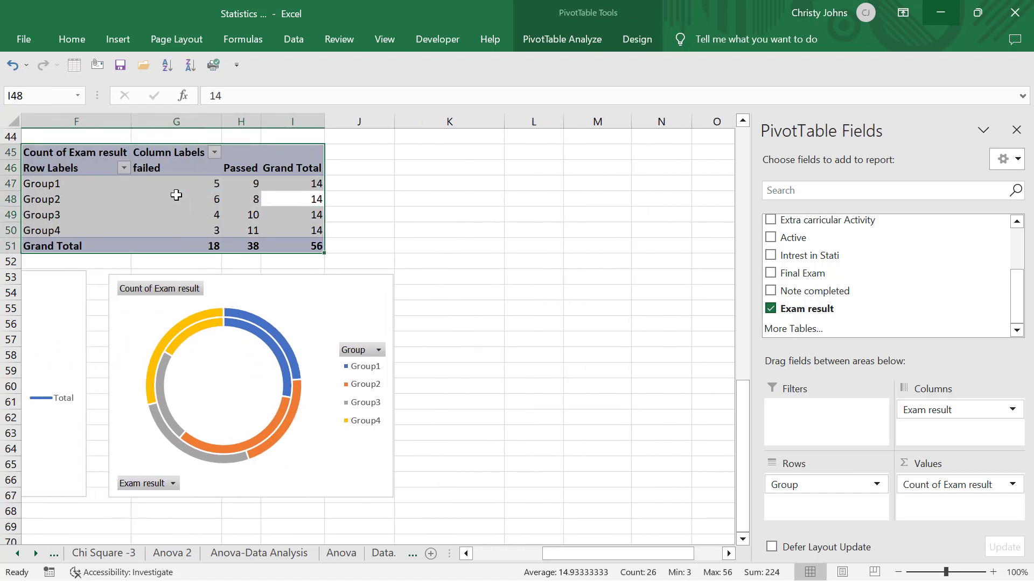
key(ctrl+c)
click(495, 149)
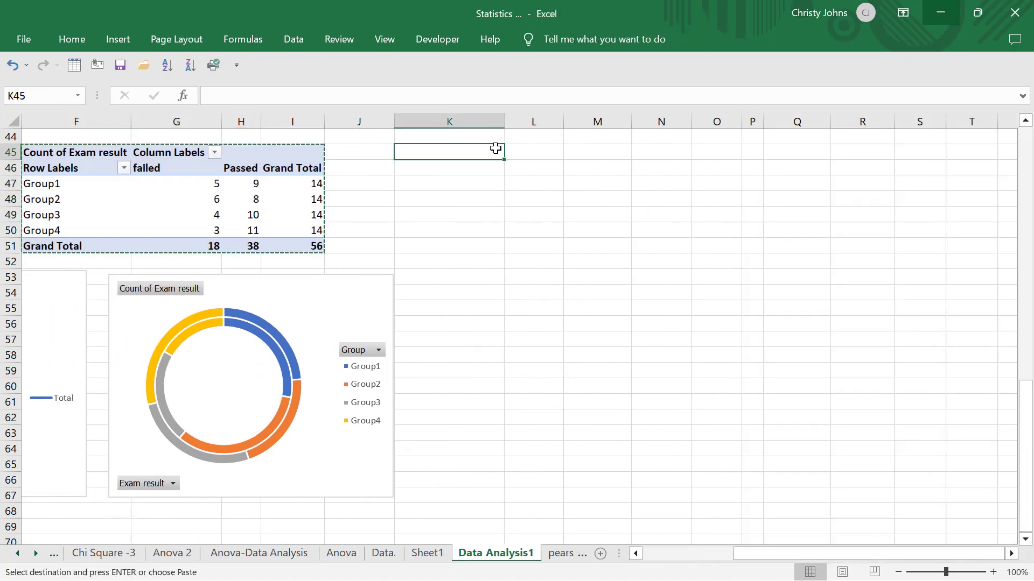
key(ctrl+v)
click(528, 319)
scroll(527, 317, right, 2)
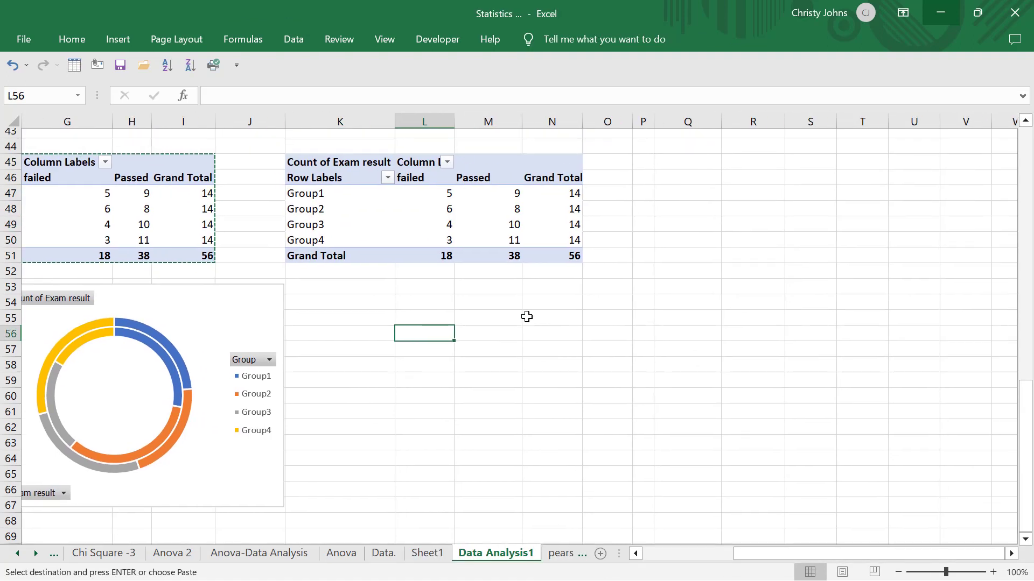
scroll(527, 317, down, 1)
click(430, 197)
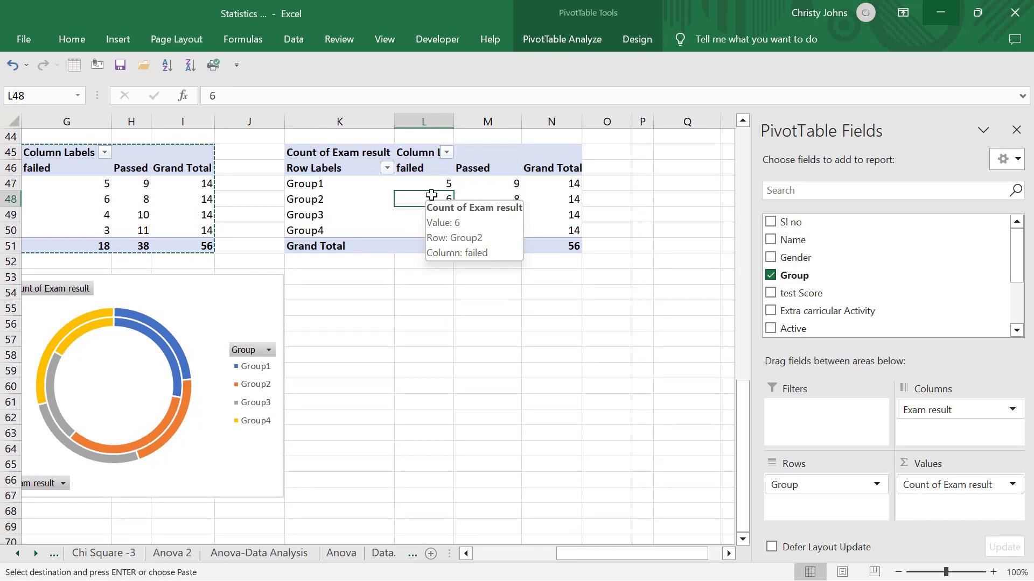
- Review the existing exam pivot tables and charts on the sheet to see which field combinations are already covered
scroll(431, 196, left, 2)
scroll(431, 195, up, 5)
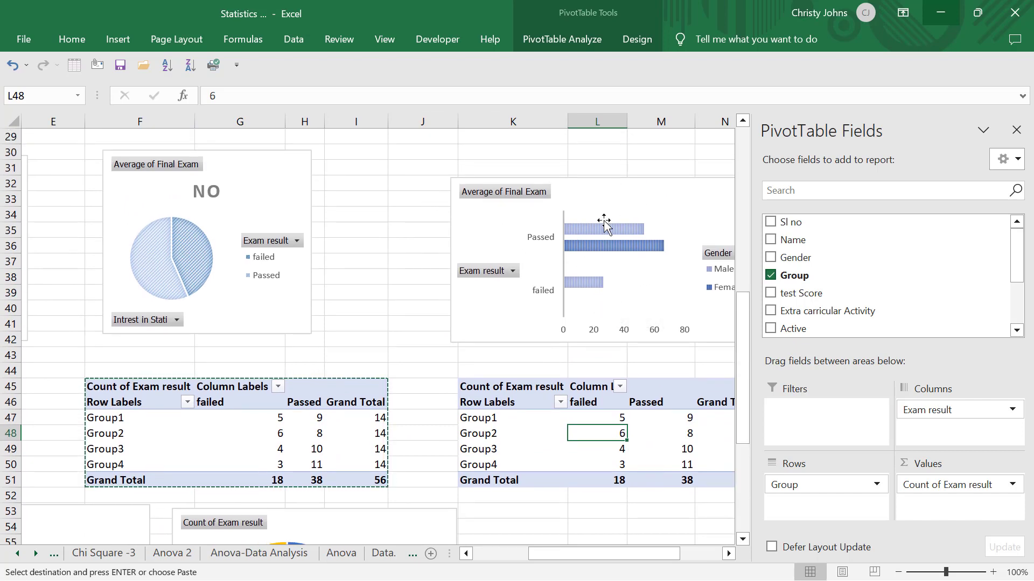
scroll(601, 238, up, 1)
scroll(601, 238, left, 2)
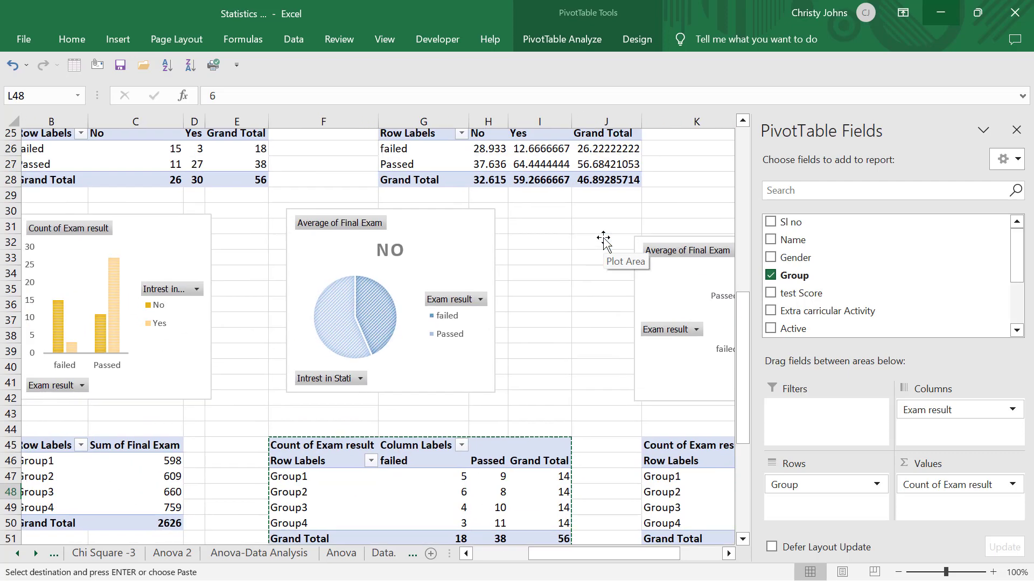
scroll(603, 240, up, 1)
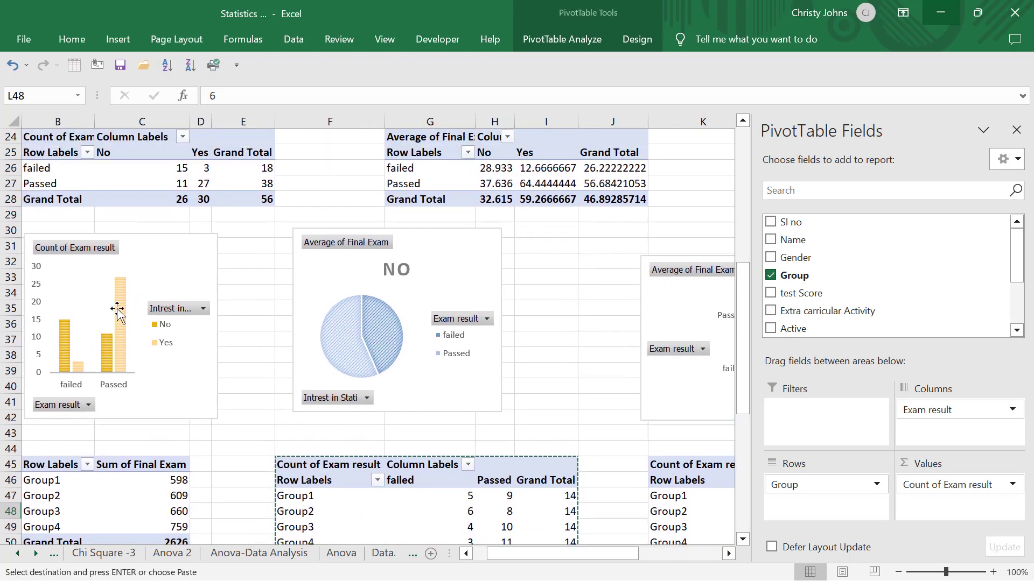
scroll(156, 349, down, 4)
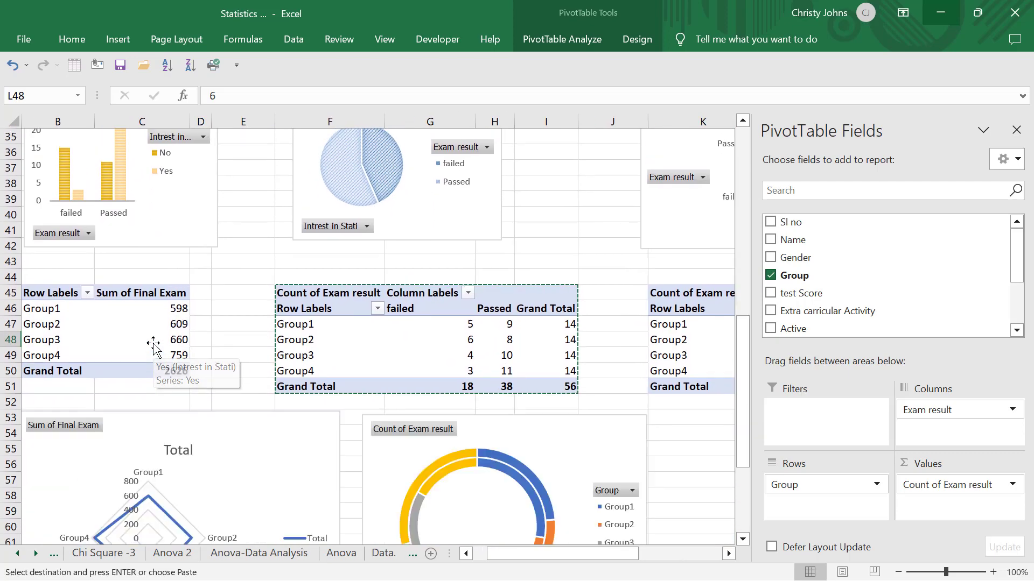
scroll(155, 347, right, 2)
scroll(153, 347, right, 2)
scroll(153, 346, down, 4)
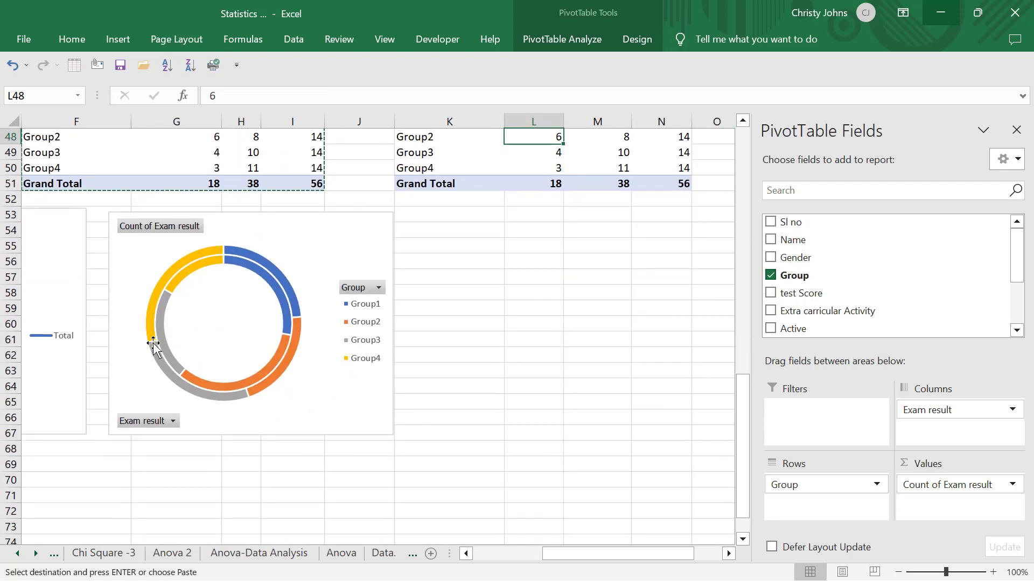
scroll(480, 295, up, 2)
scroll(482, 295, right, 2)
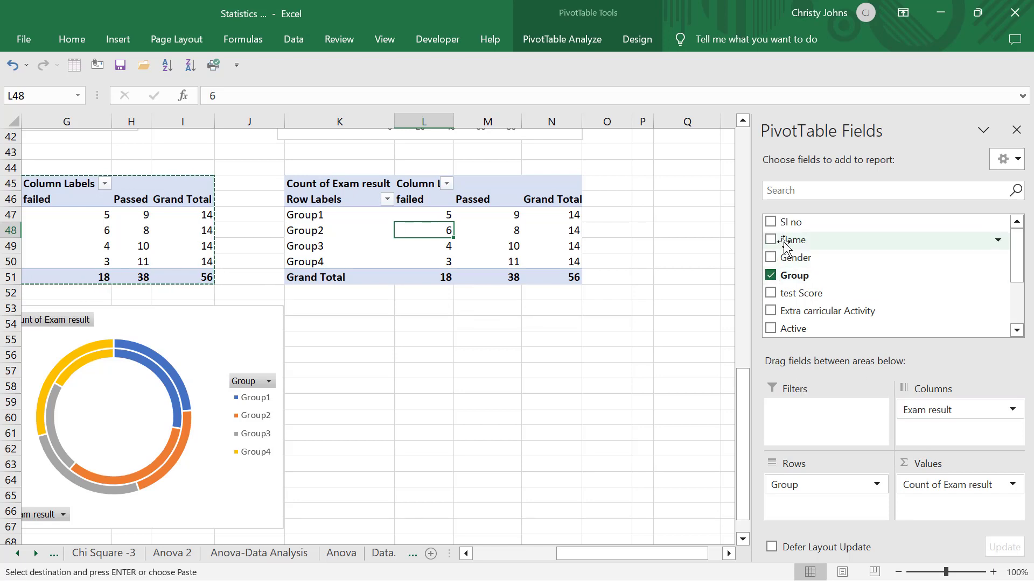
- Add the Note completed field to the columns of the copied pivot table, below Exam result
scroll(793, 293, down, 2)
right_click(793, 295)
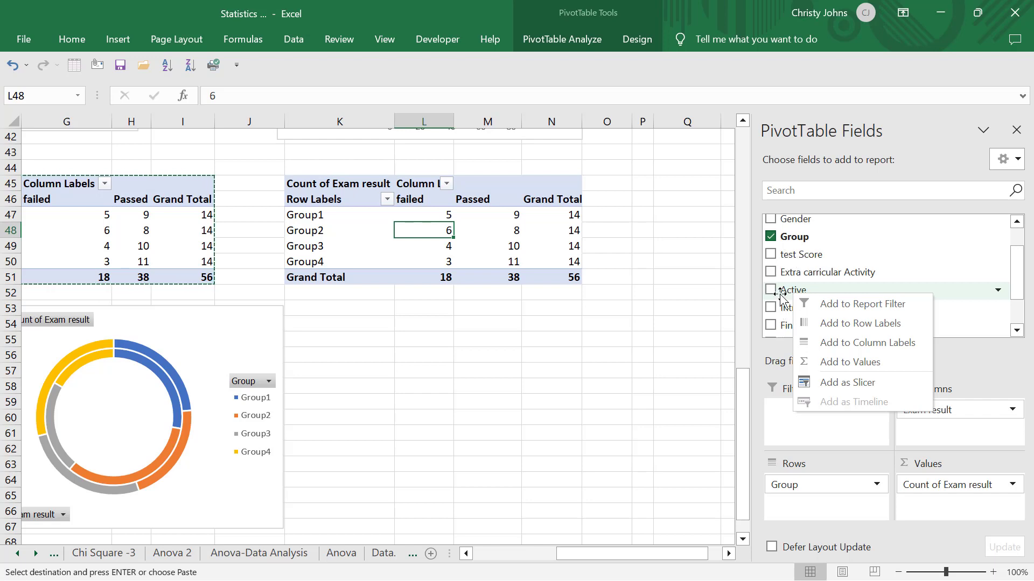
drag(1018, 287, 1019, 304)
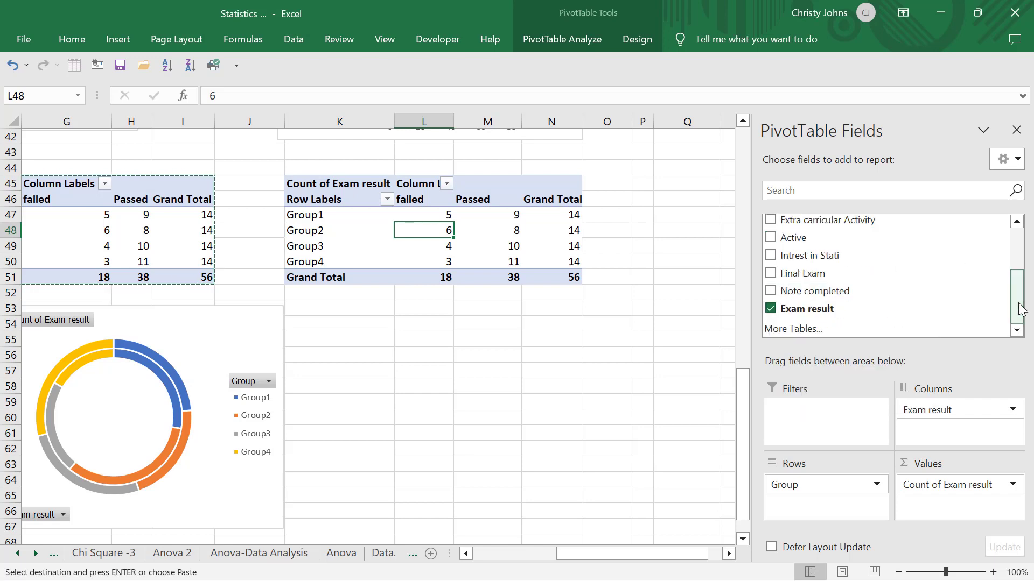
drag(802, 294, 967, 451)
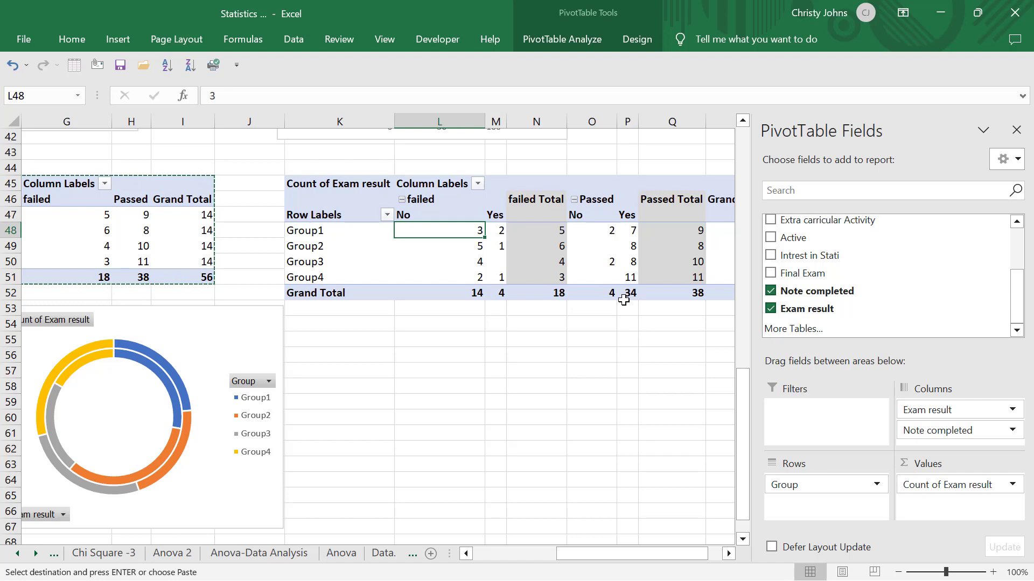
scroll(624, 300, right, 2)
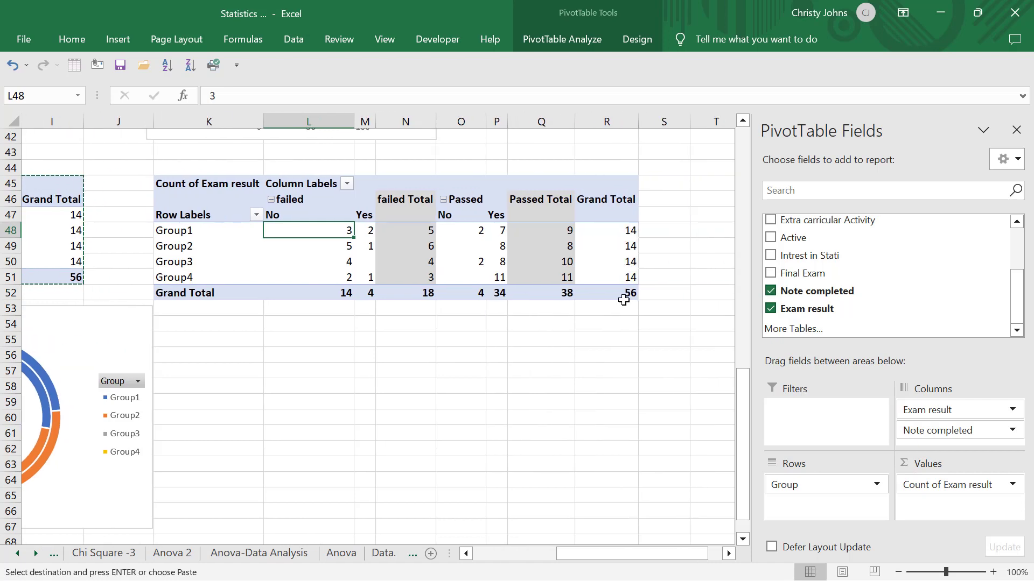
click(447, 262)
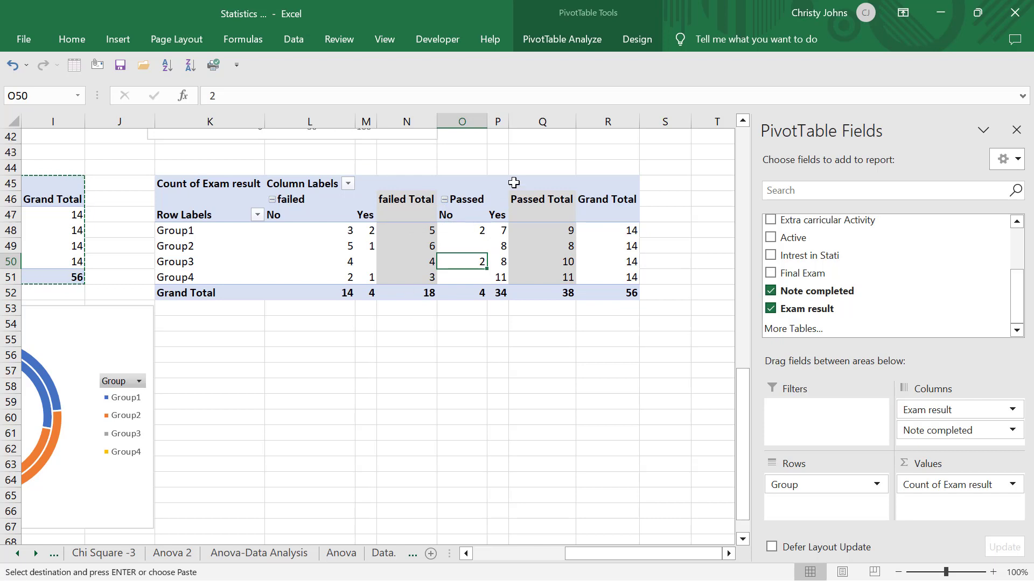
- Insert a clustered bar PivotChart from the copied pivot table broken down by Exam result and Note completed
click(323, 259)
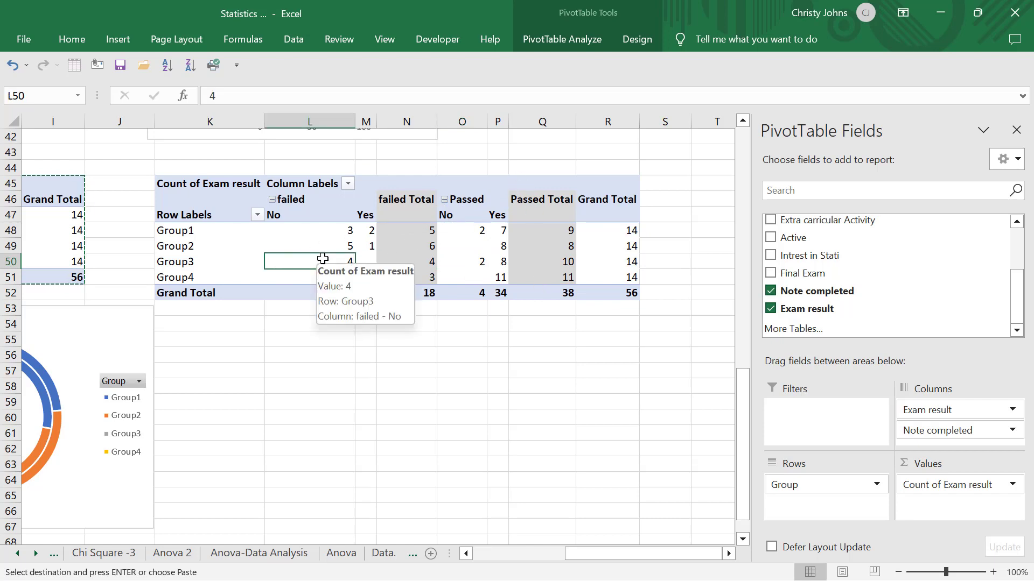
click(545, 36)
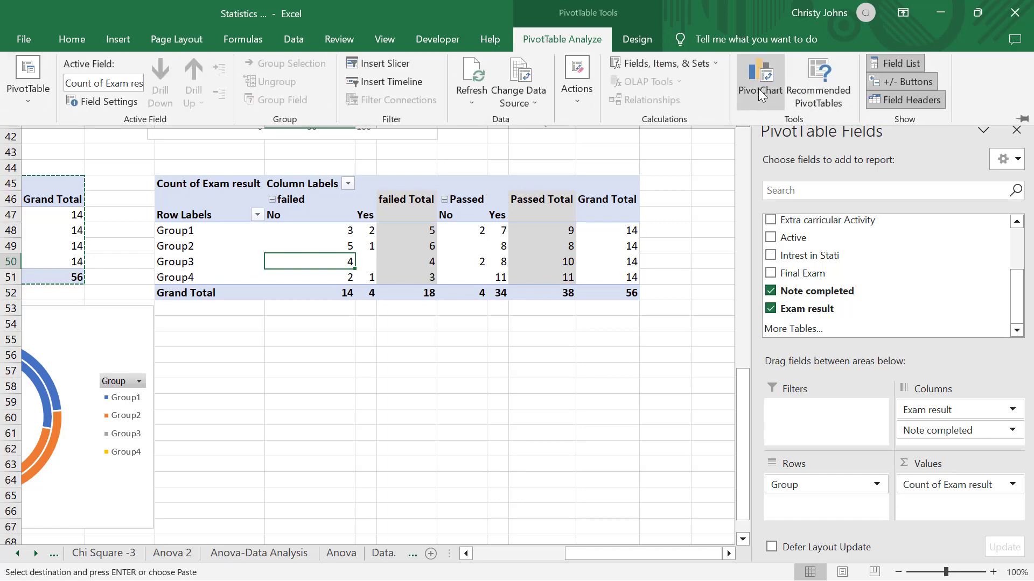
click(759, 93)
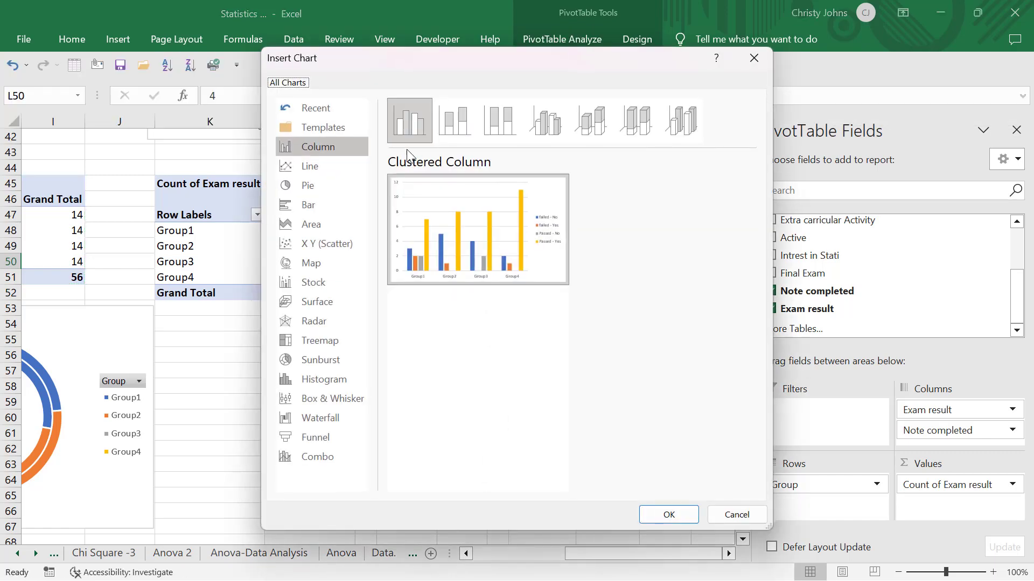
mouse_move(491, 277)
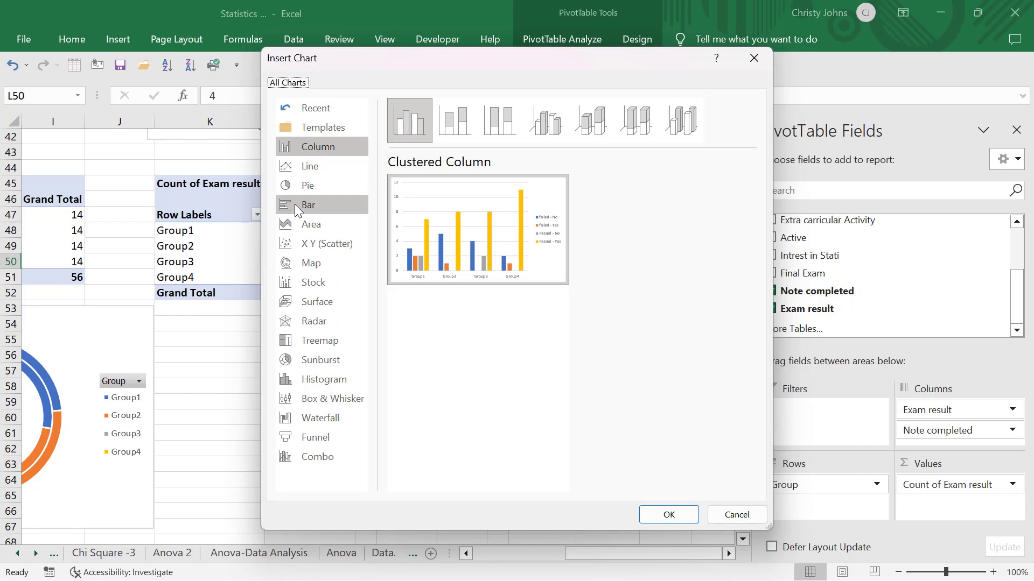
click(295, 204)
mouse_move(480, 246)
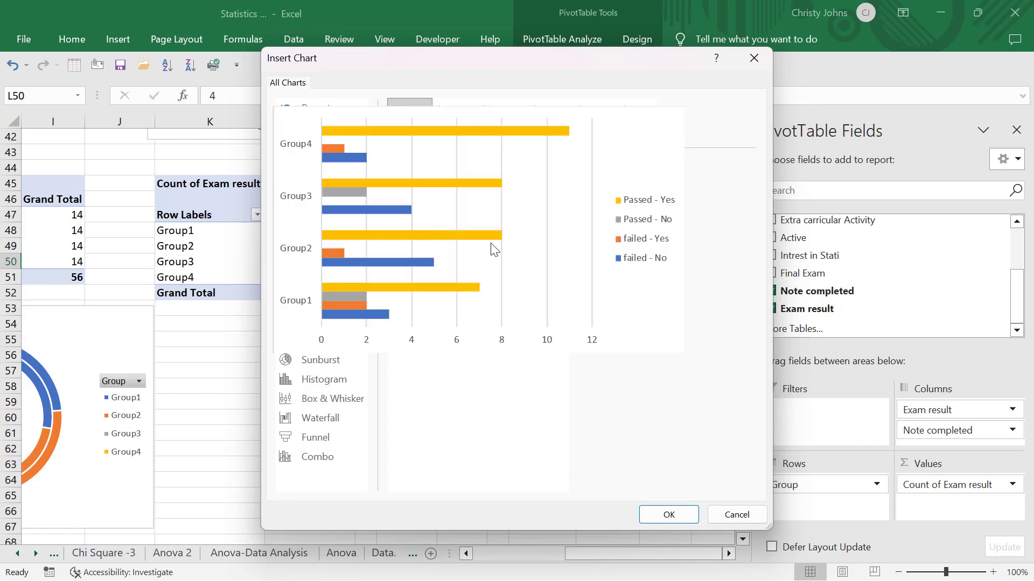
key(Return)
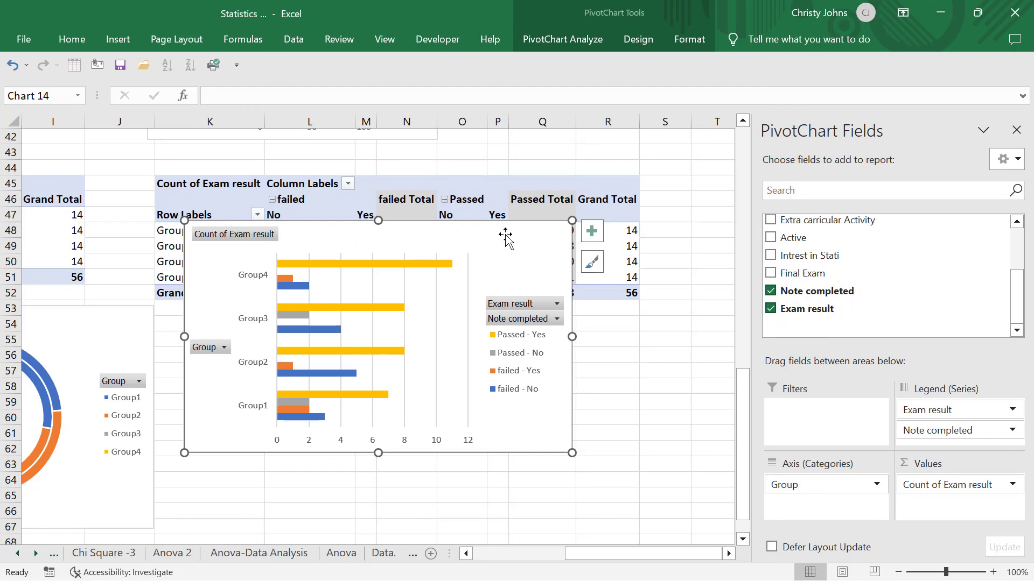
- Move the bar chart below its pivot table, starting around row 54, and make it narrower and slightly taller
drag(507, 234, 565, 332)
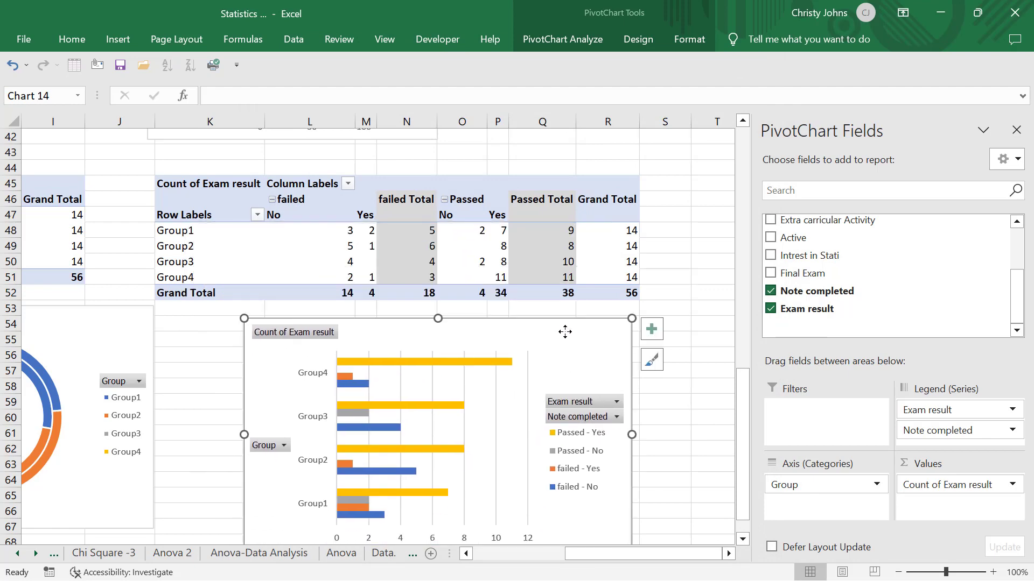
scroll(565, 332, down, 3)
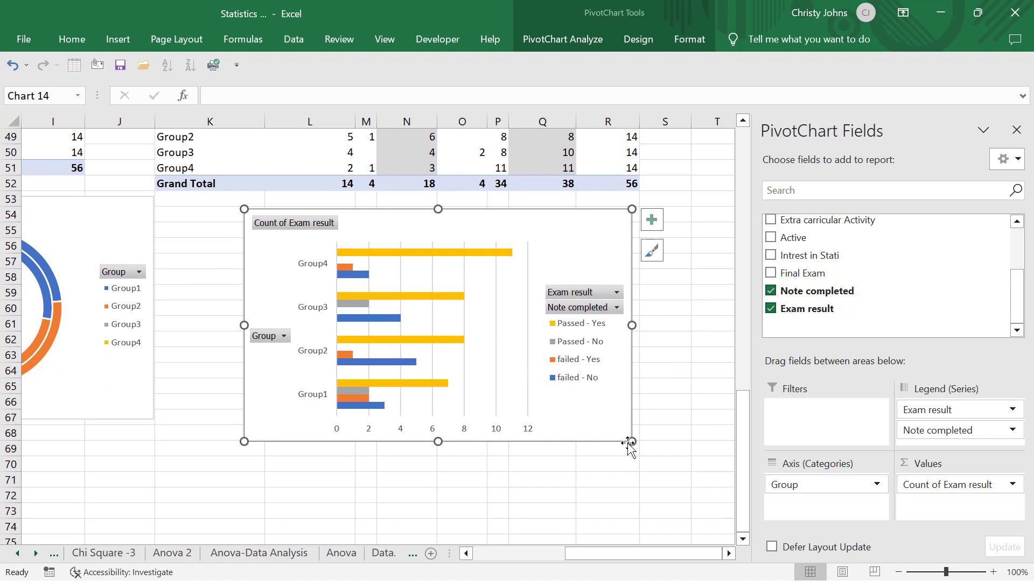
drag(632, 441, 572, 452)
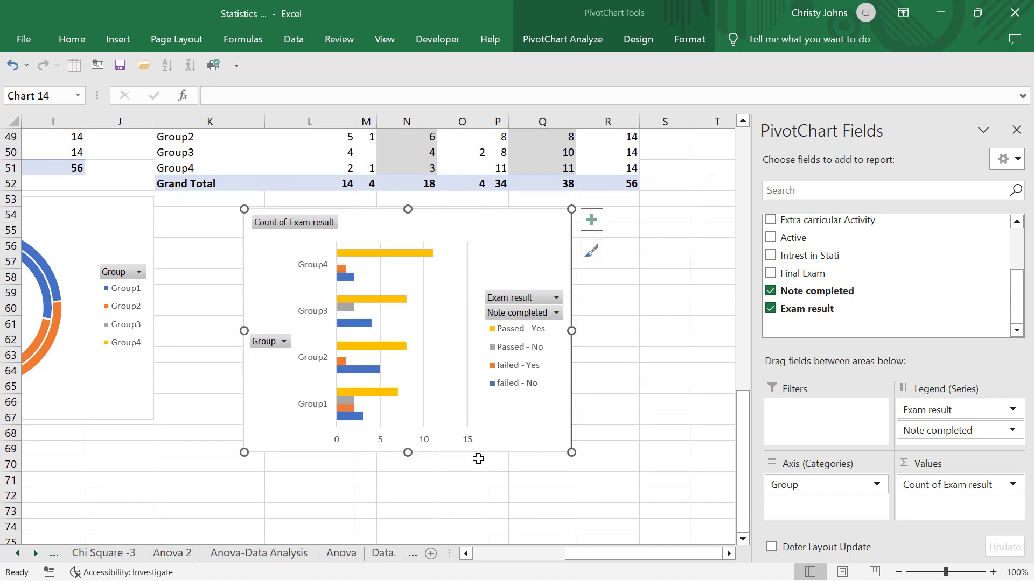
- Filter the bar chart's Group field to Group1 only, and clear the Group filter again
click(282, 342)
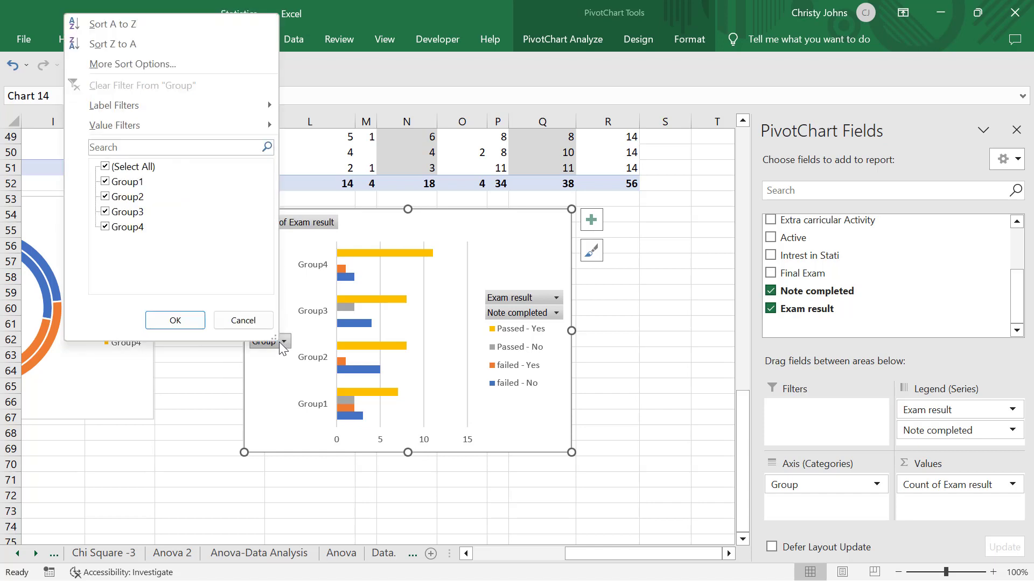
click(105, 167)
click(106, 183)
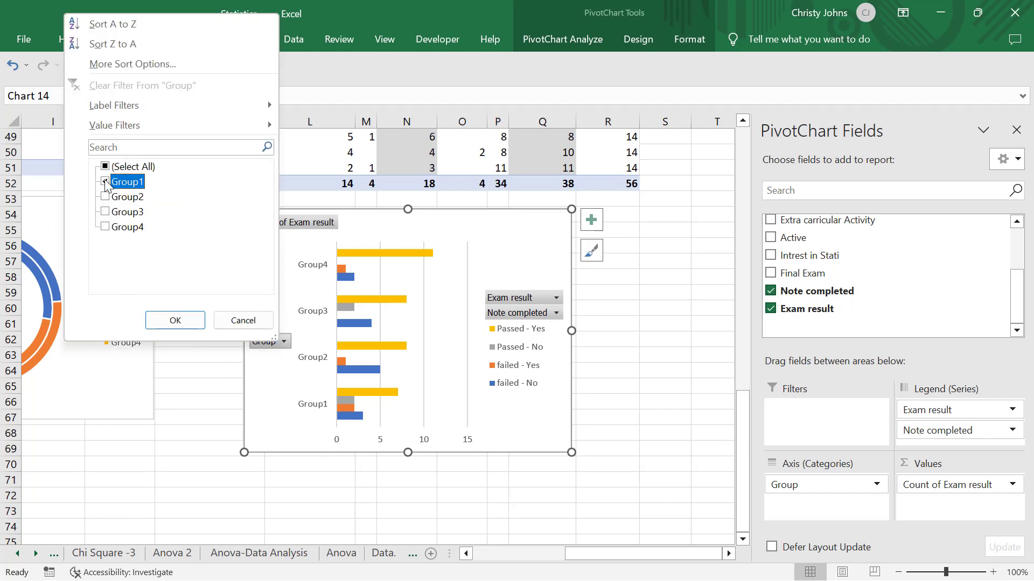
click(173, 320)
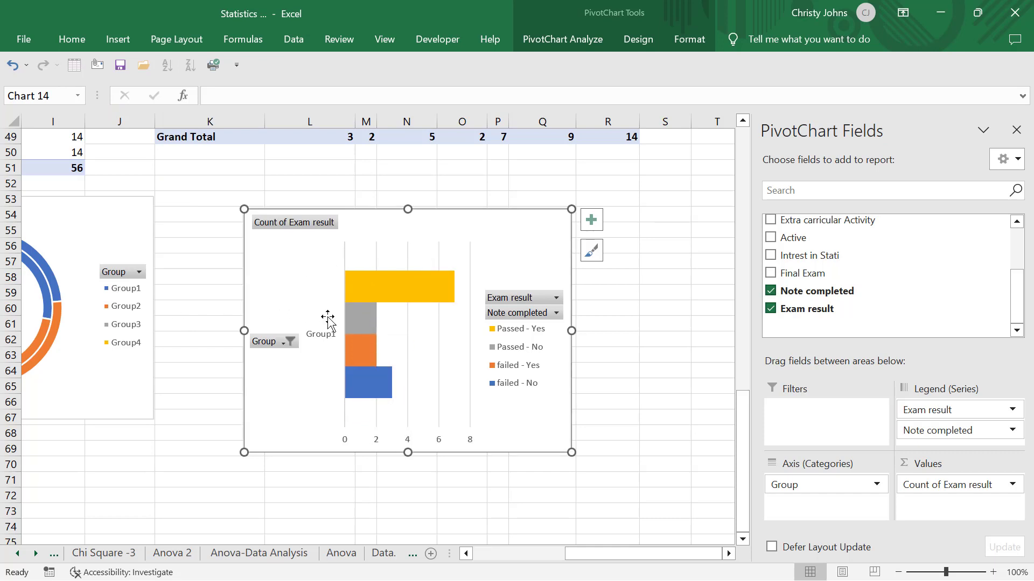
click(290, 343)
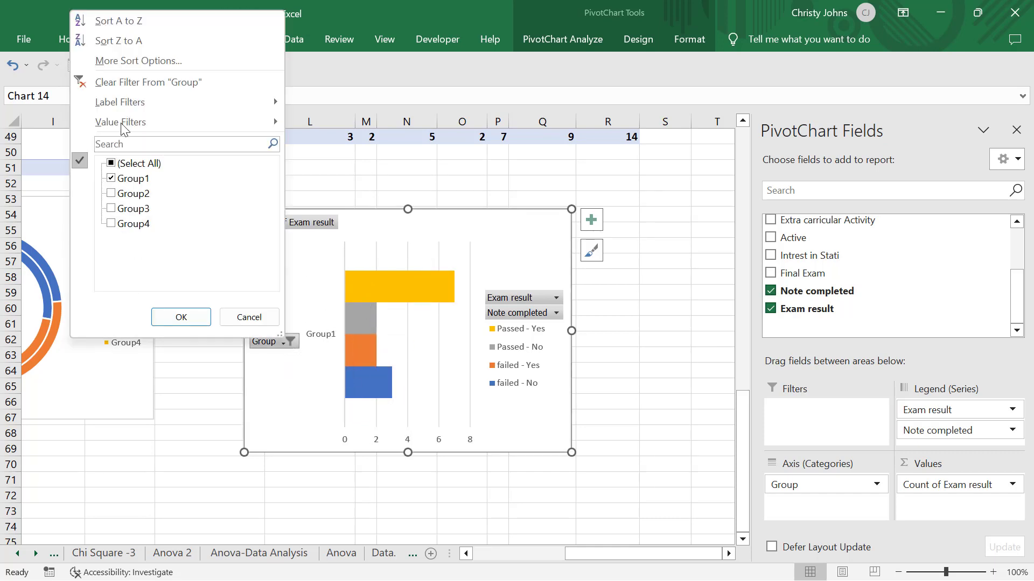
click(168, 83)
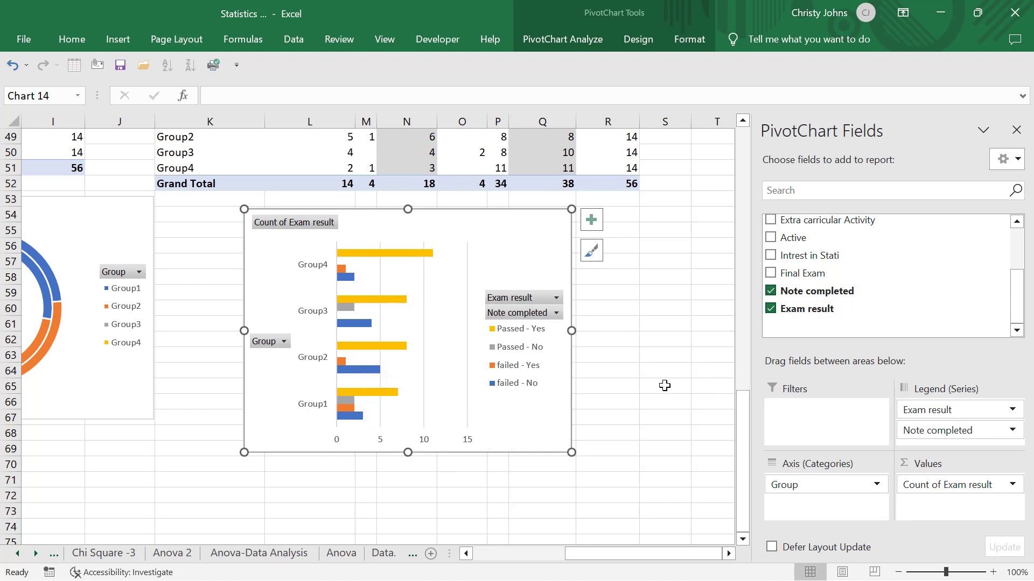
- Apply the second chart style, with hatched rings, to the Count of Exam result doughnut chart
scroll(664, 386, left, 5)
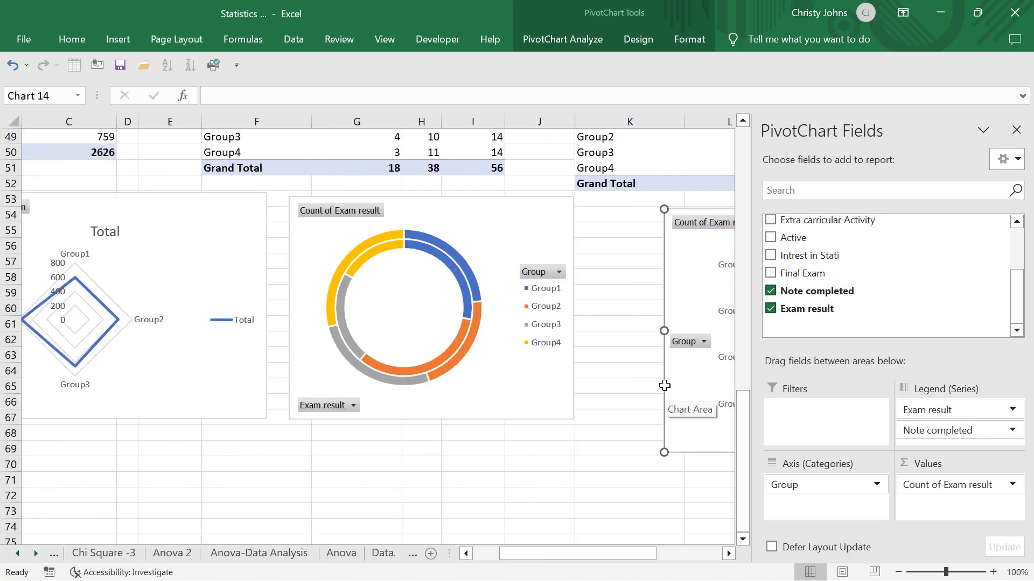
scroll(665, 385, right, 2)
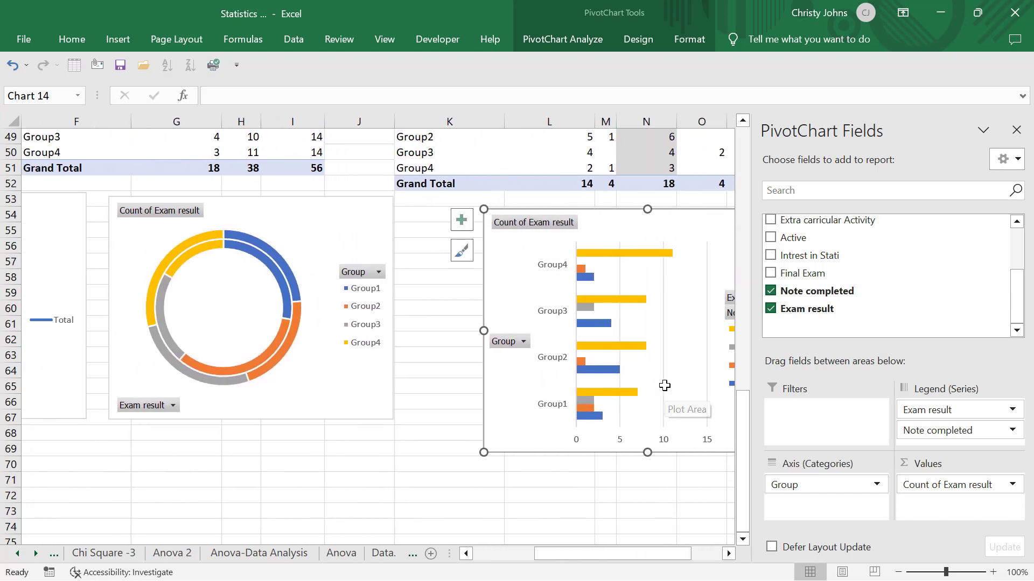
scroll(665, 386, left, 3)
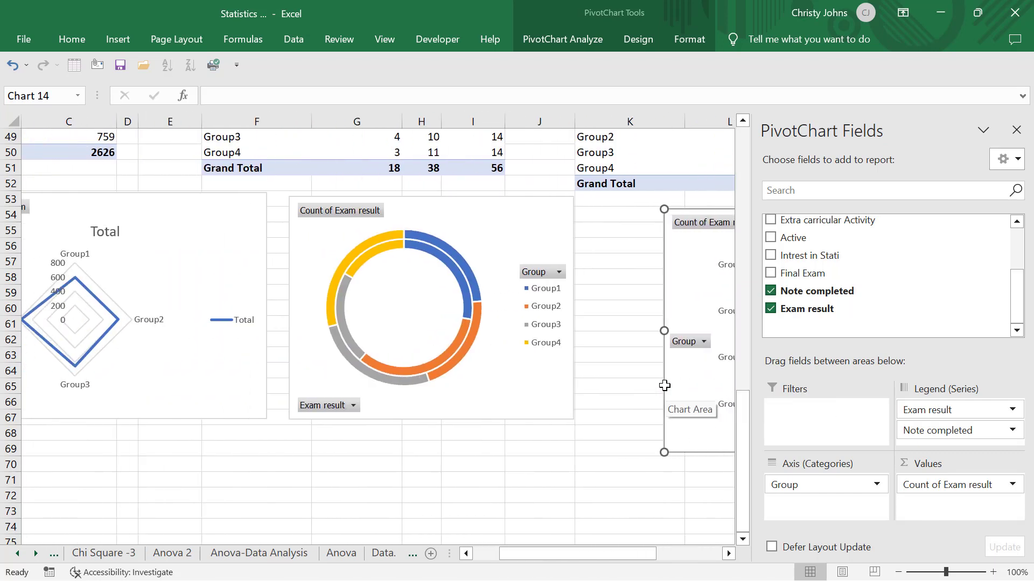
click(519, 231)
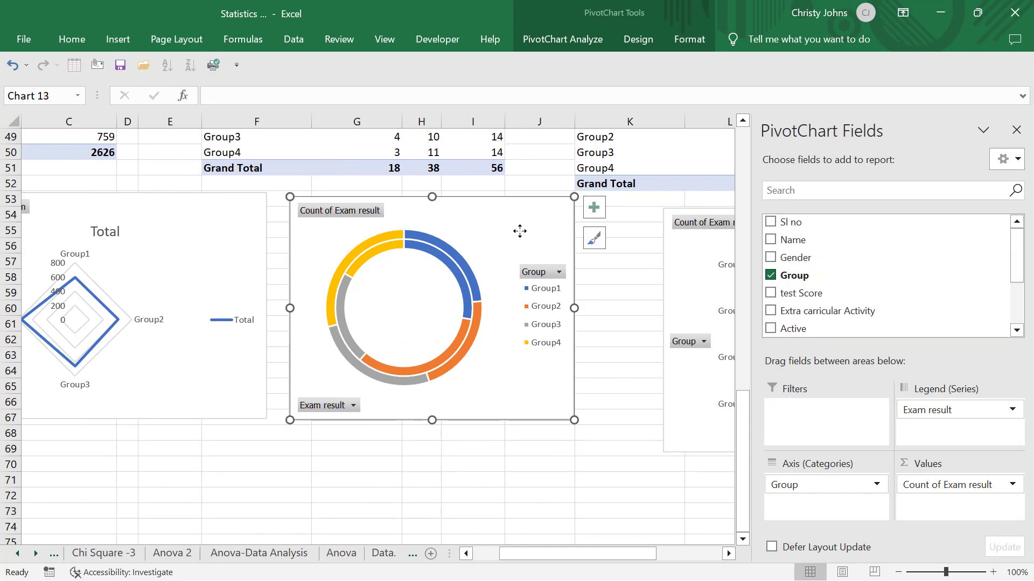
click(643, 36)
click(263, 74)
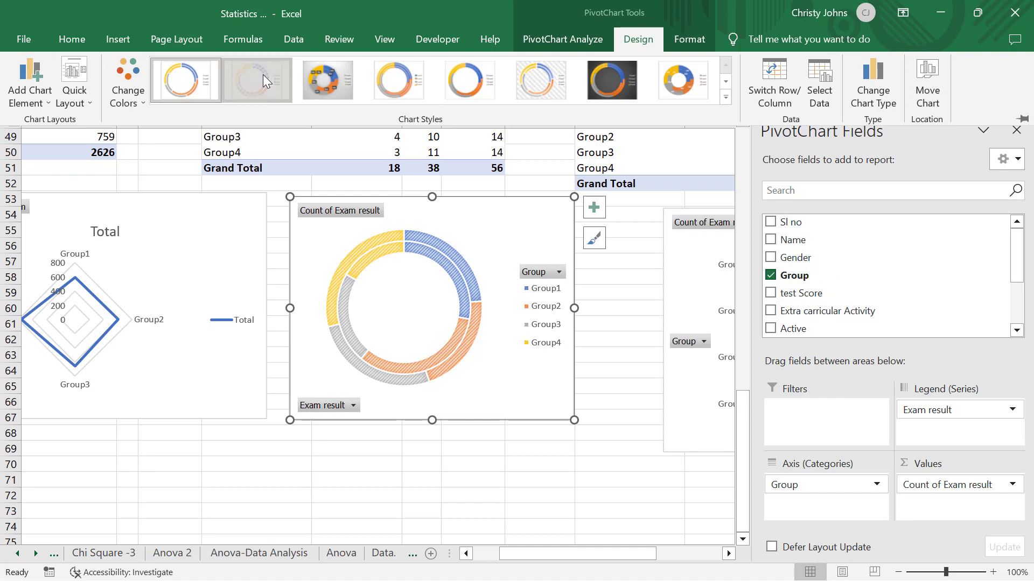
- Try the monochromatic gold and blue palettes on the doughnut chart and settle on gold
click(129, 93)
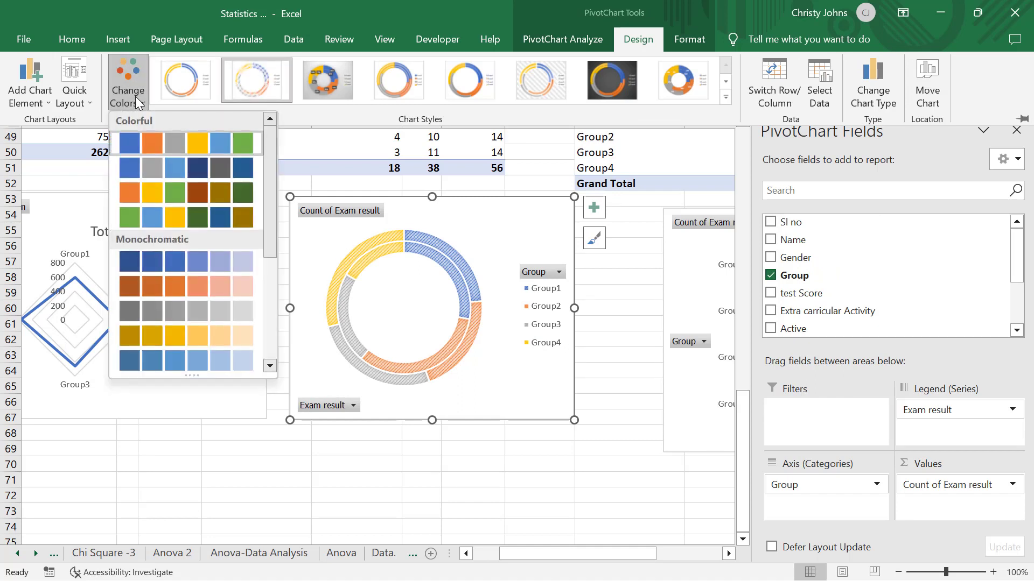
click(203, 334)
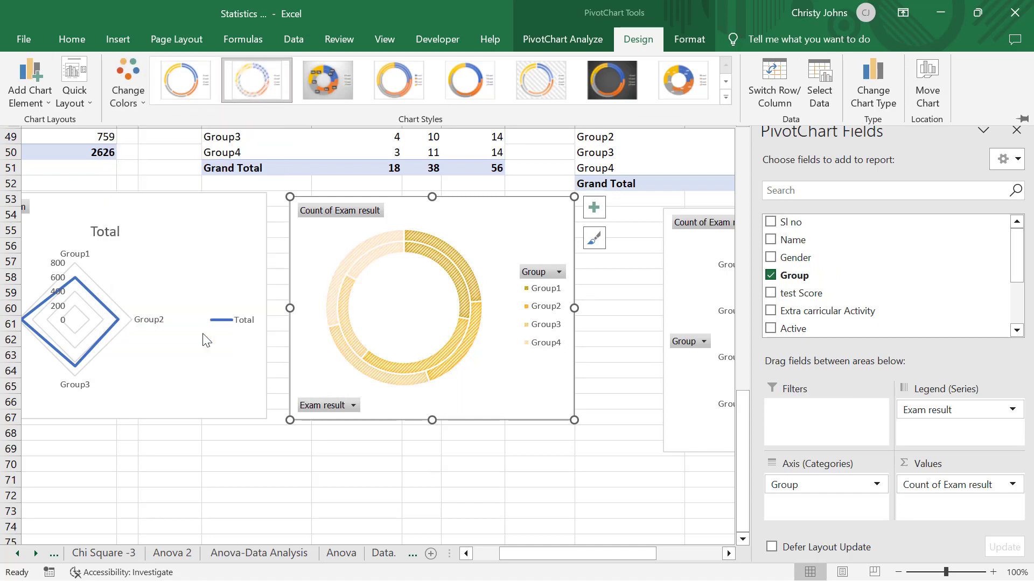
click(132, 102)
click(188, 370)
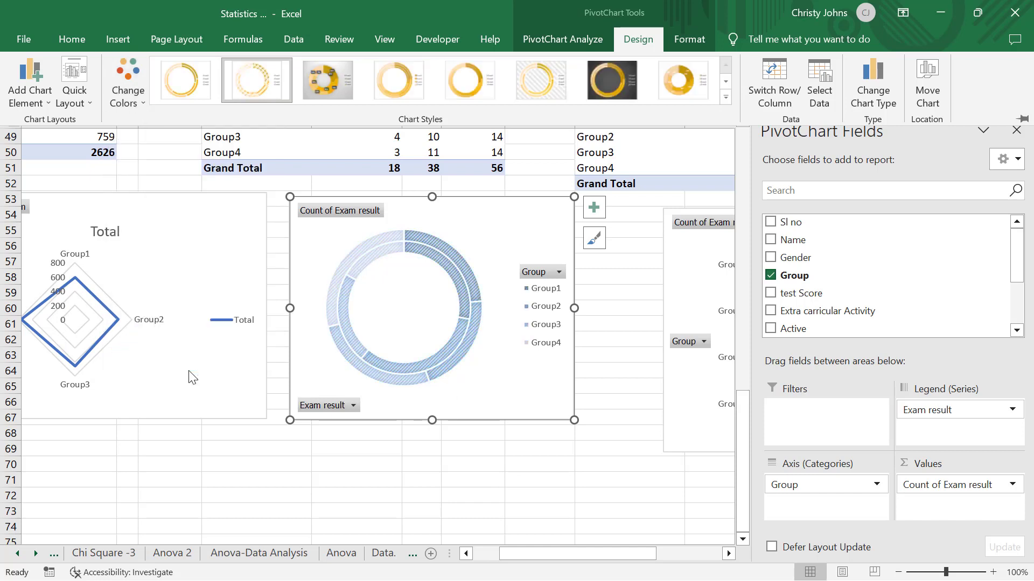
click(128, 81)
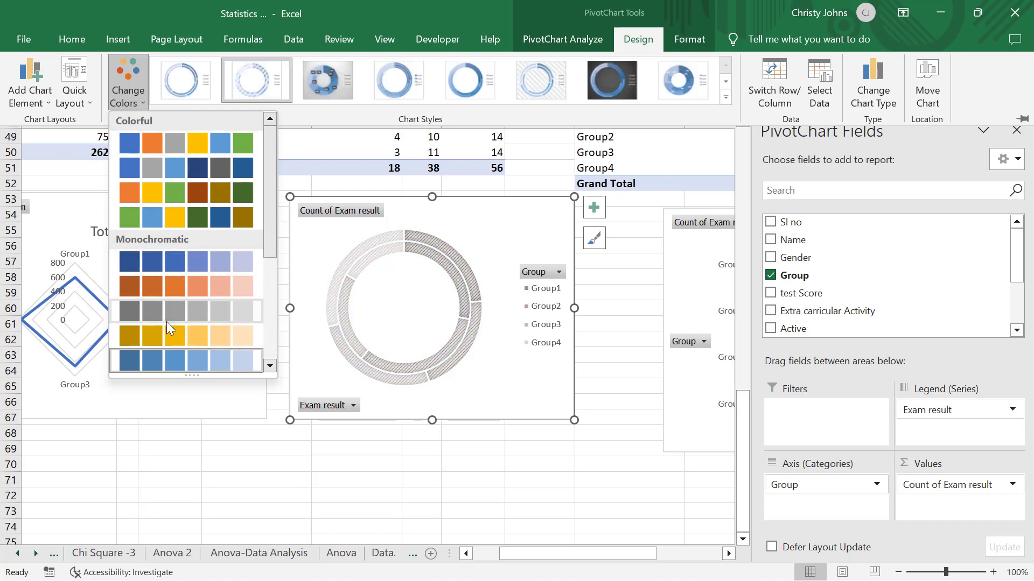
click(166, 335)
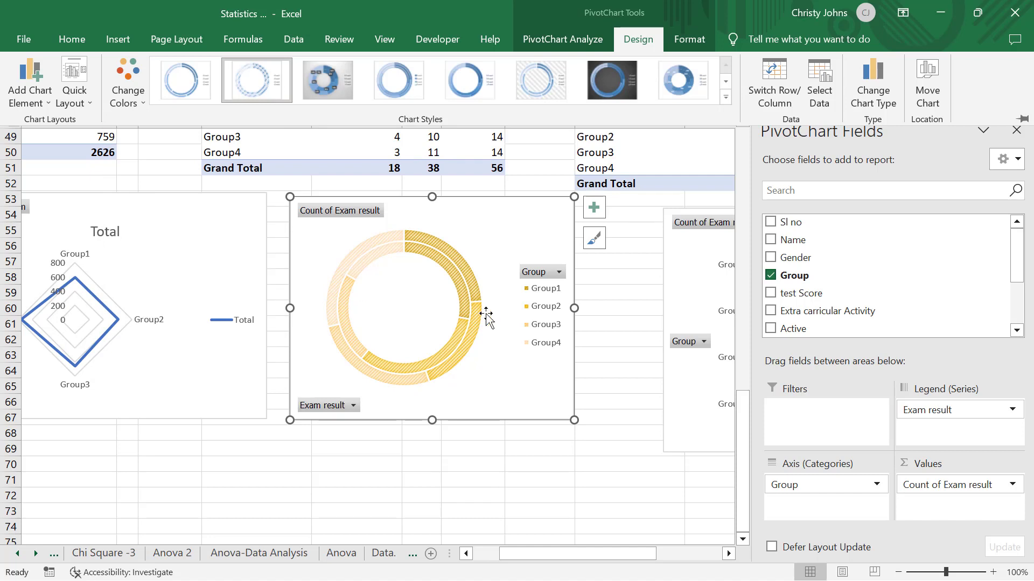
- Apply the second chart style to the bar chart and recolor it with the second Colorful palette of blues and gray
scroll(653, 383, right, 1)
scroll(656, 388, right, 6)
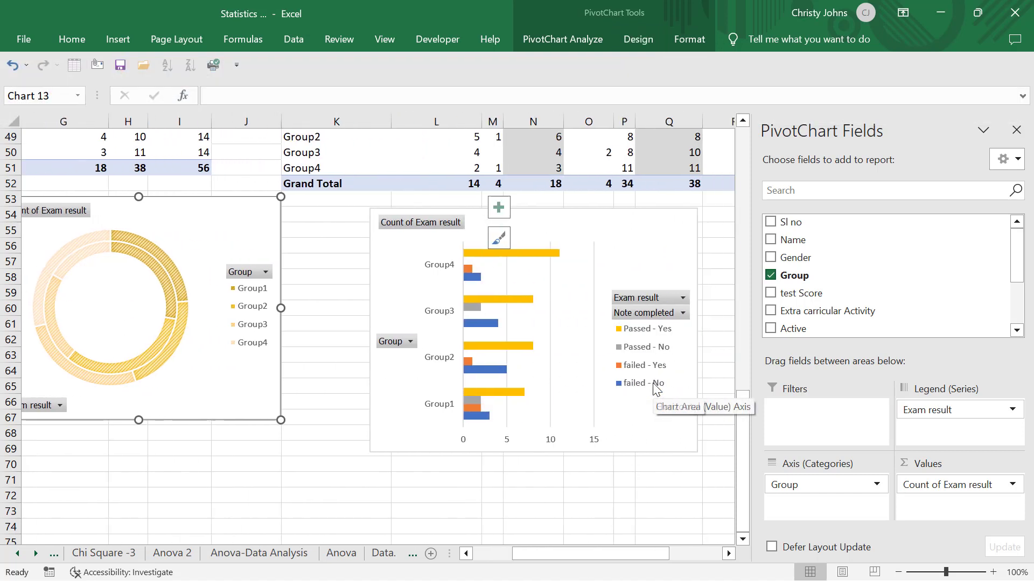
click(642, 245)
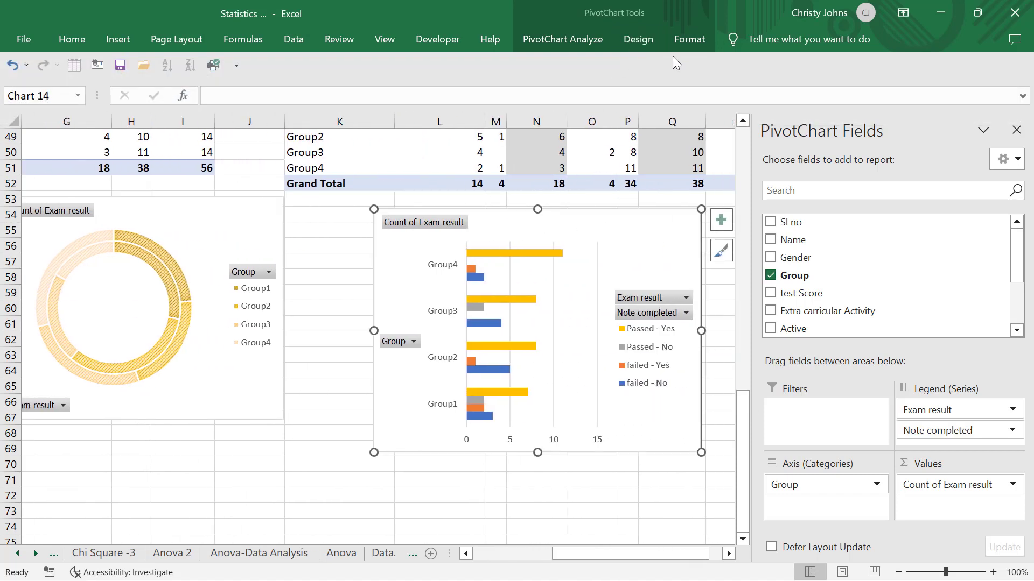
click(639, 39)
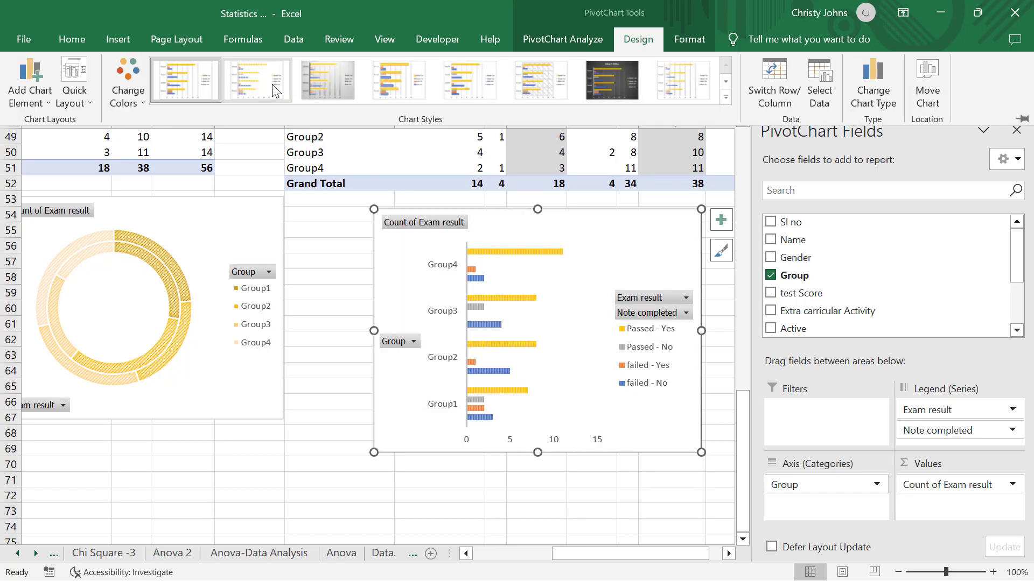
click(273, 86)
click(134, 101)
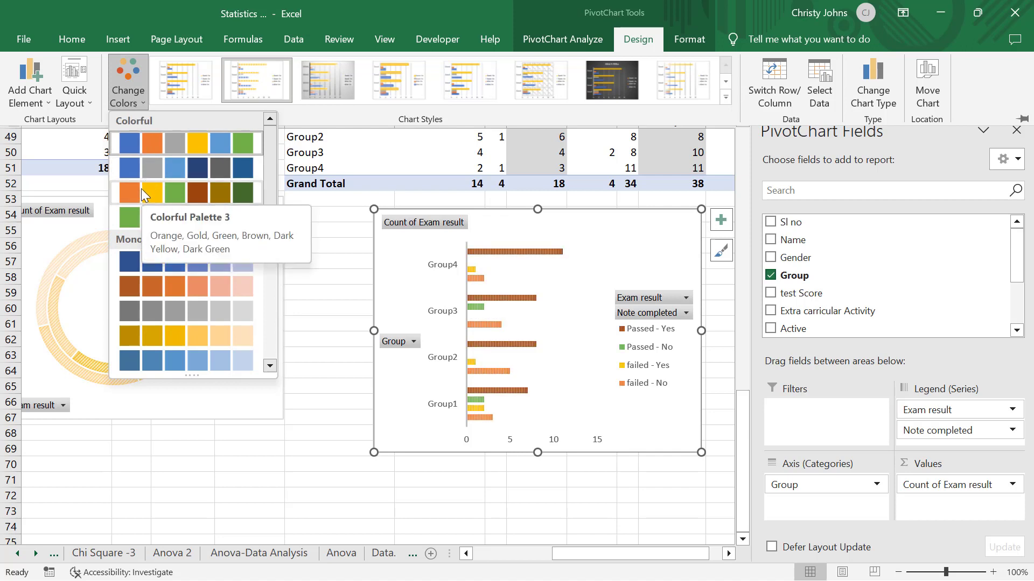
click(147, 165)
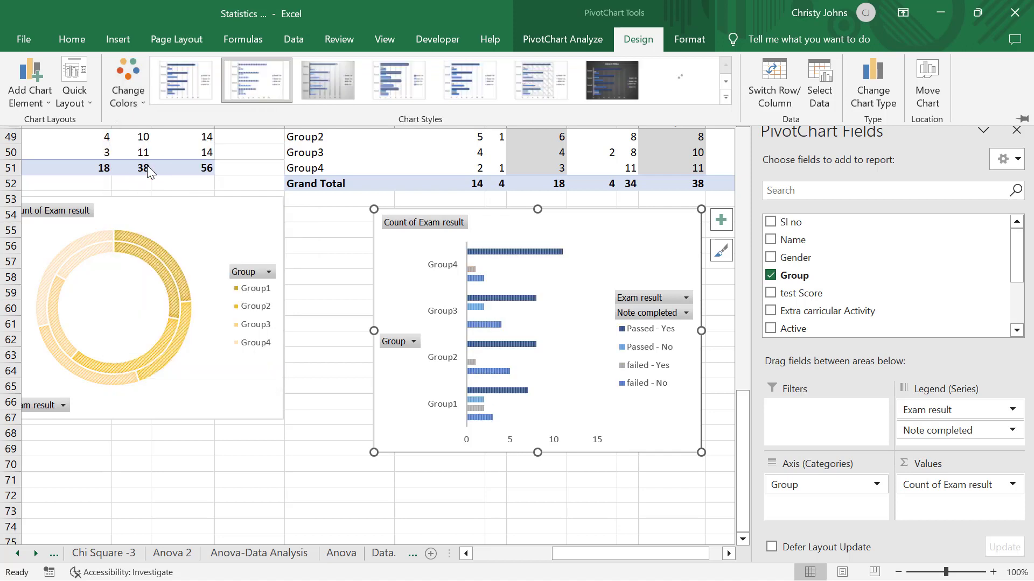
- Recolor the doughnut chart with the same second Colorful palette of blues and gray as the bar chart
click(215, 255)
click(216, 254)
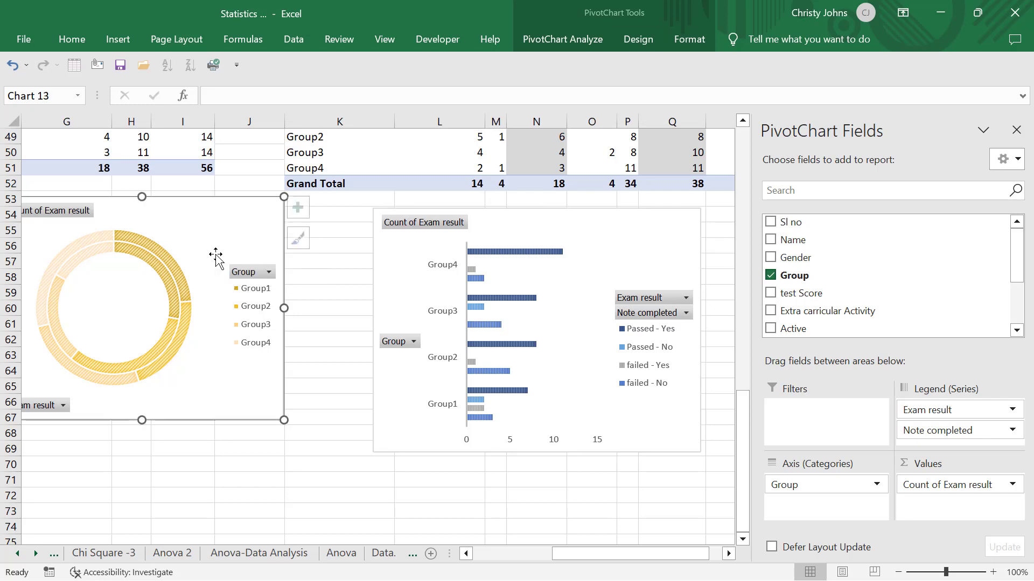
click(649, 37)
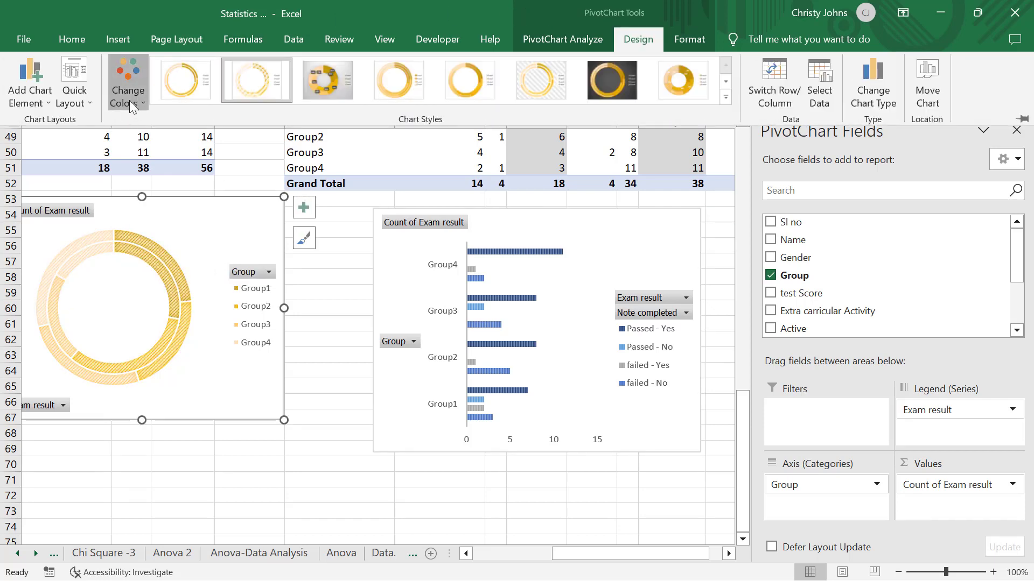
click(129, 101)
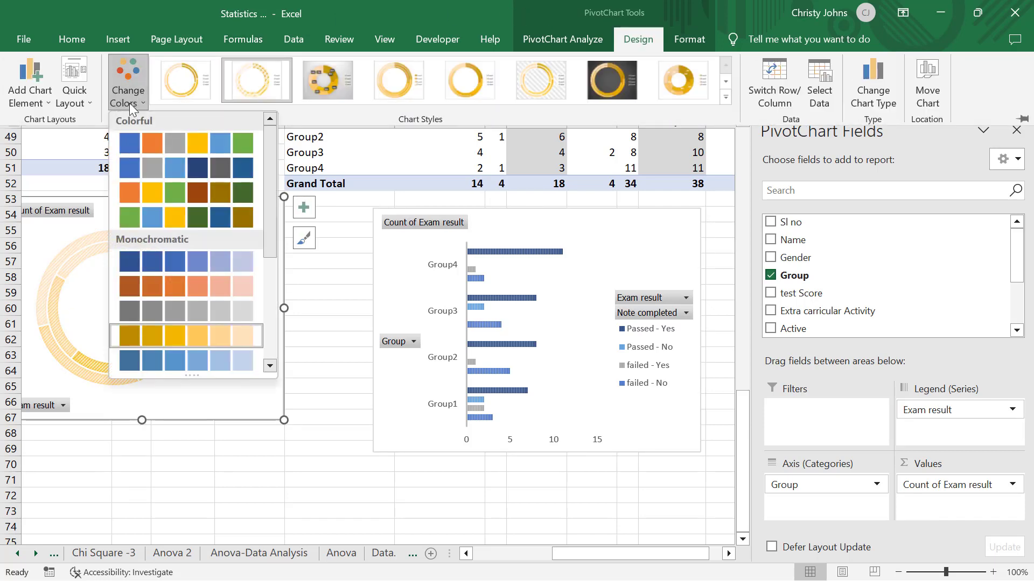
click(129, 169)
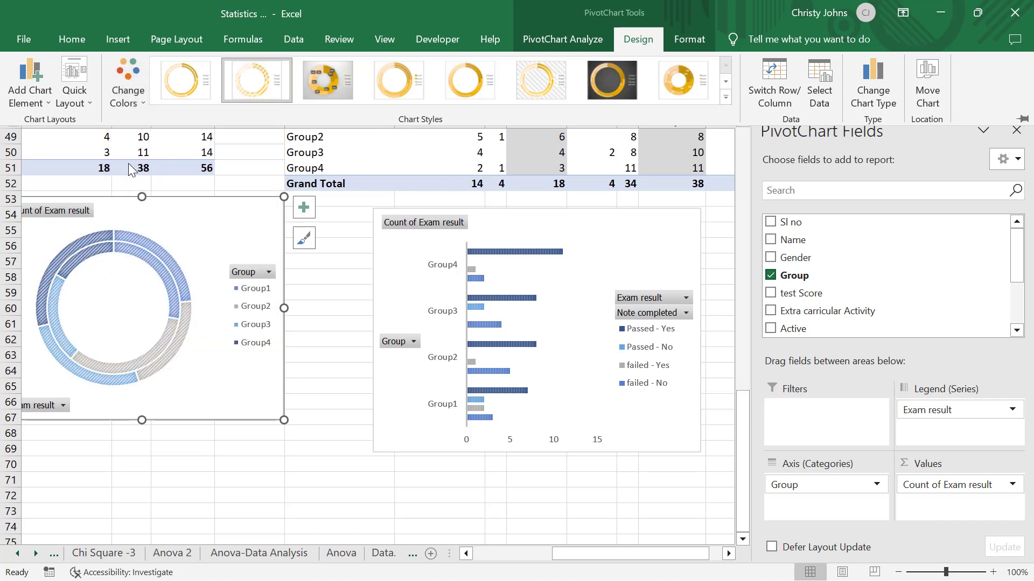
click(365, 398)
scroll(365, 397, left, 3)
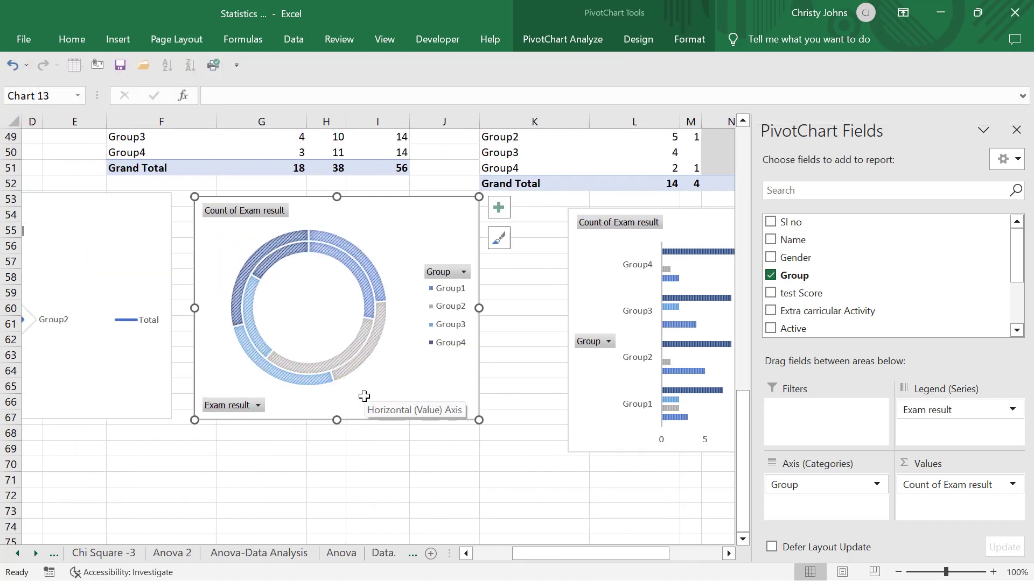
scroll(365, 396, left, 3)
scroll(364, 397, right, 4)
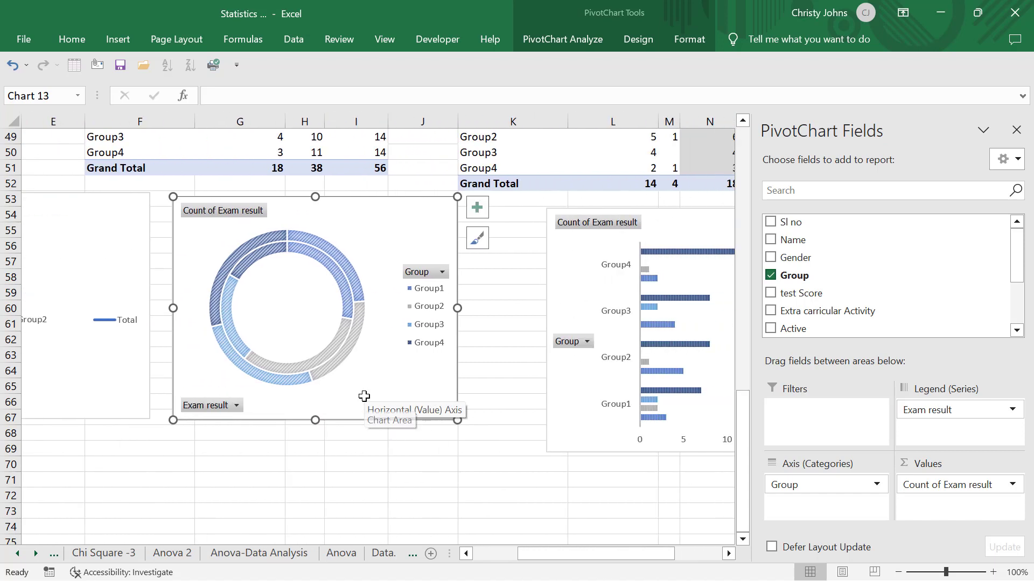
- Recolor the Count of Exam result column chart split by interest in statistics with the second Colorful palette of blues and gray
scroll(364, 397, up, 4)
scroll(365, 397, left, 1)
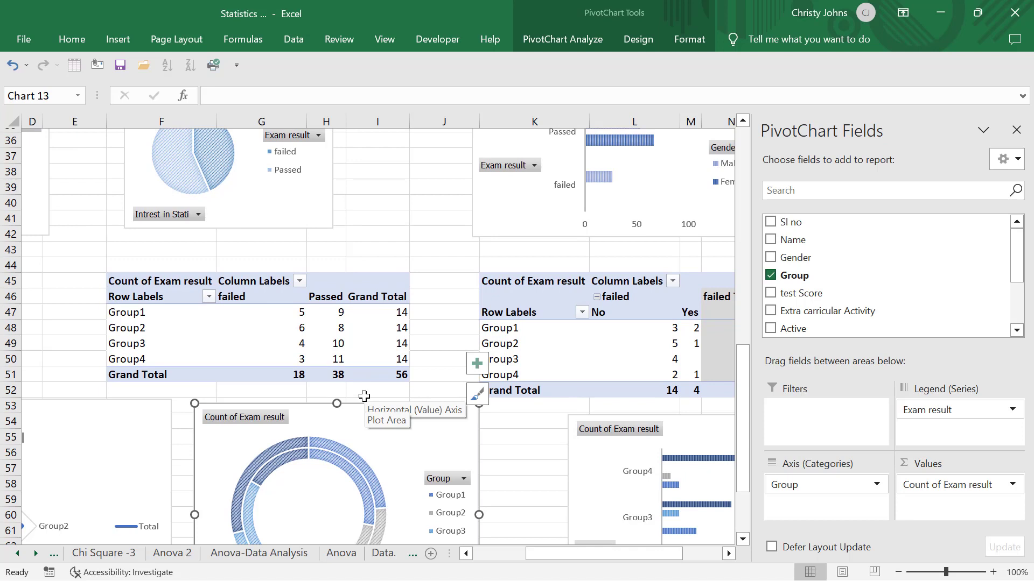
scroll(364, 396, left, 3)
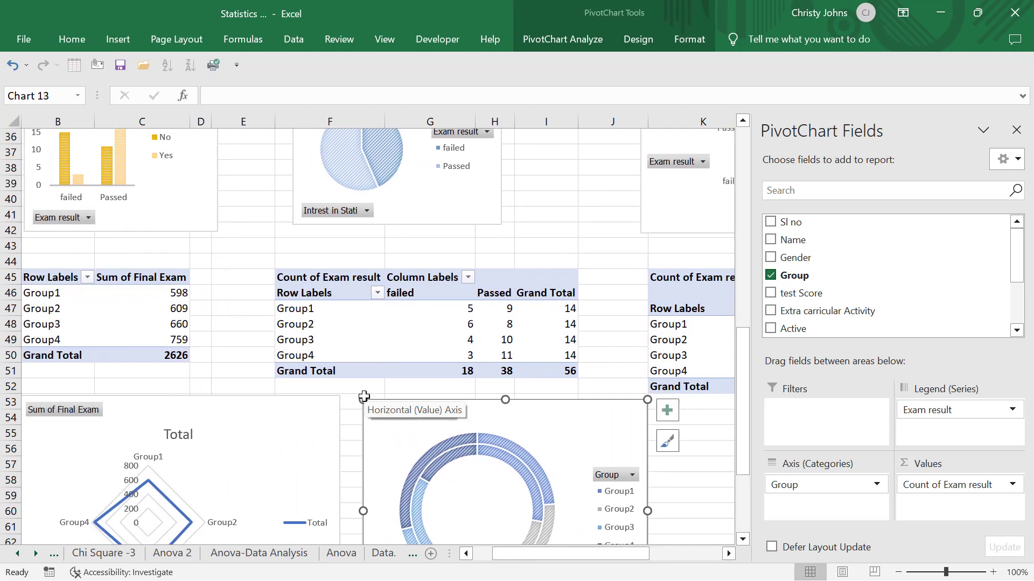
scroll(364, 396, up, 4)
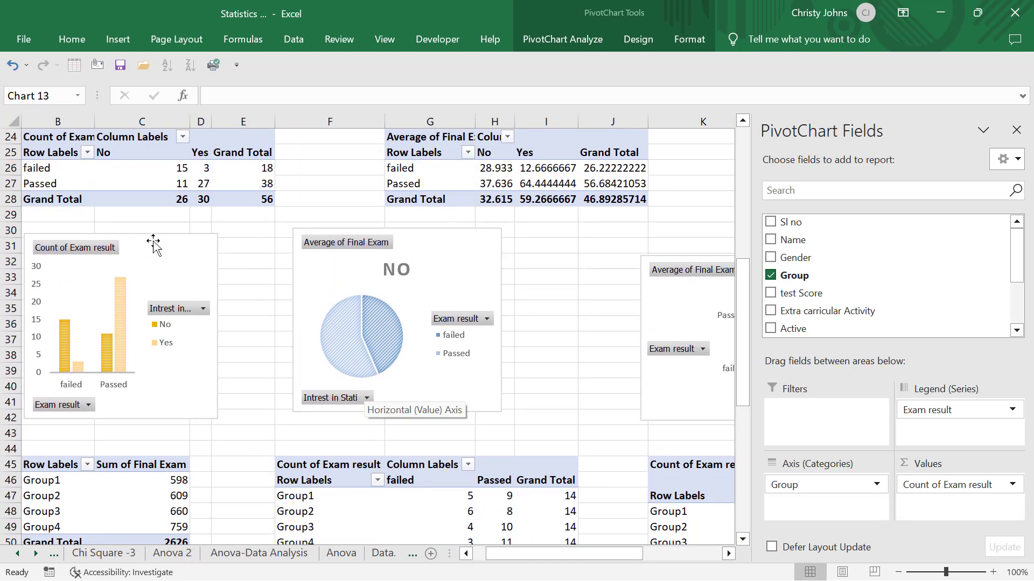
click(154, 245)
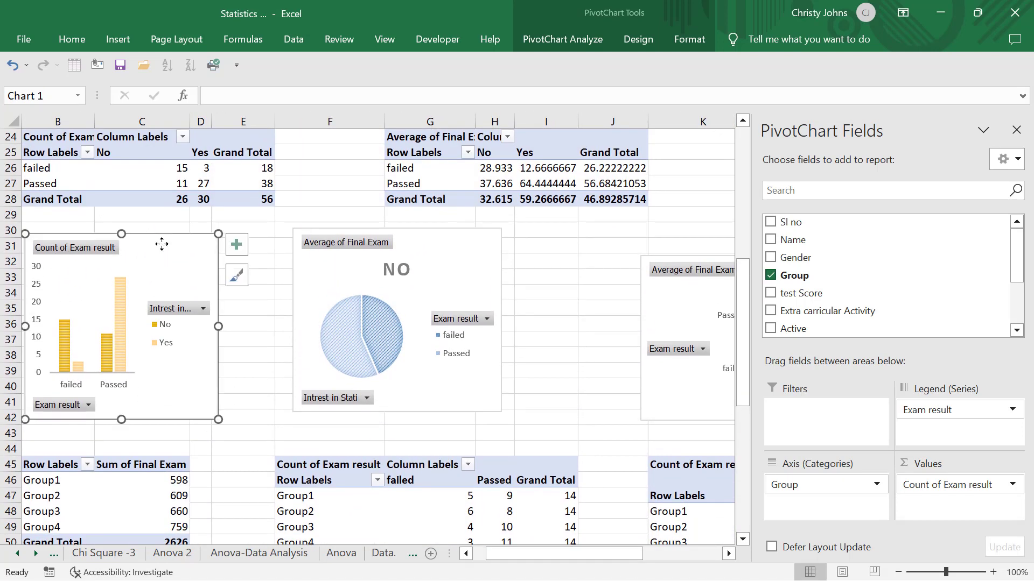
click(636, 41)
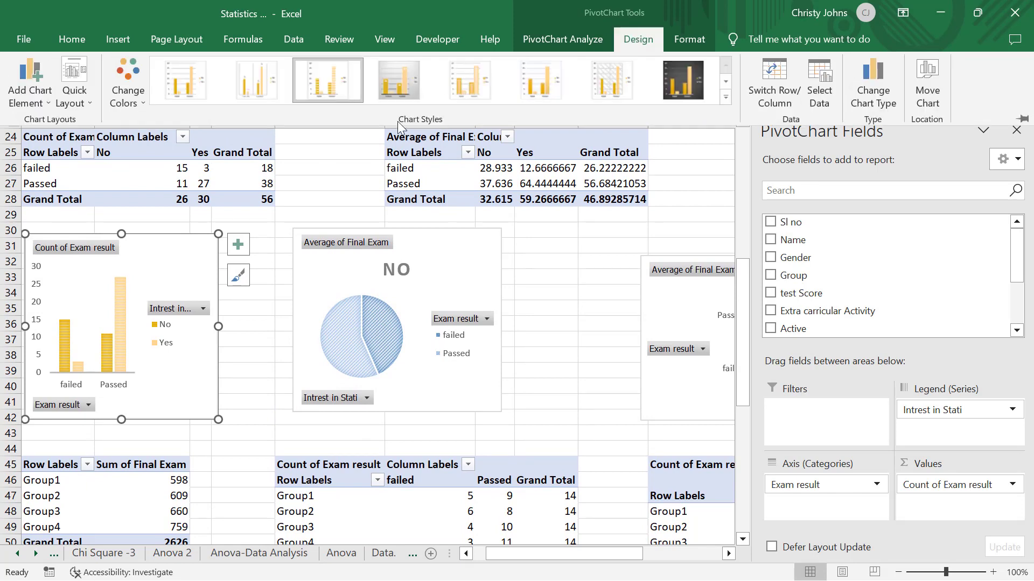
click(138, 92)
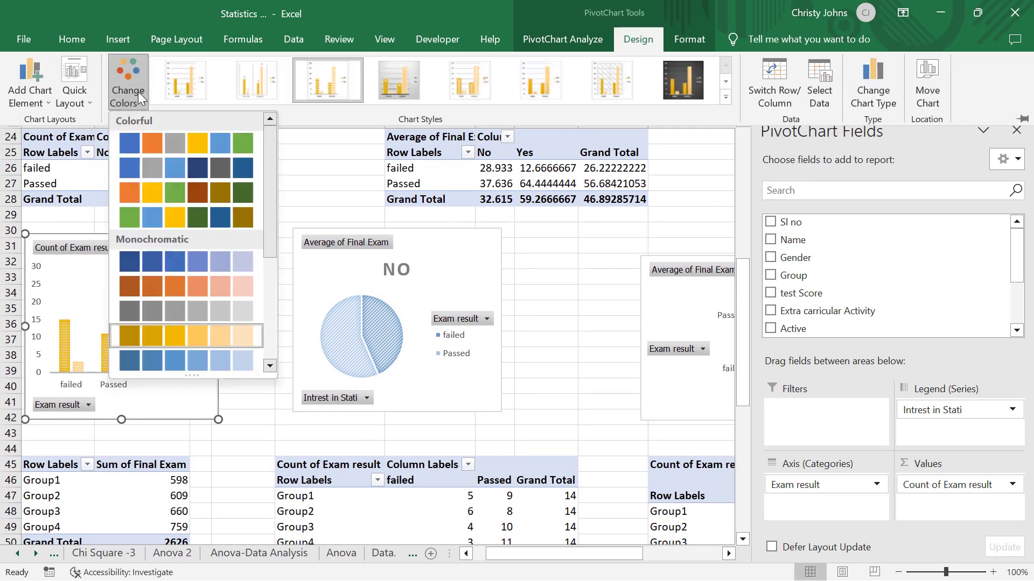
click(149, 165)
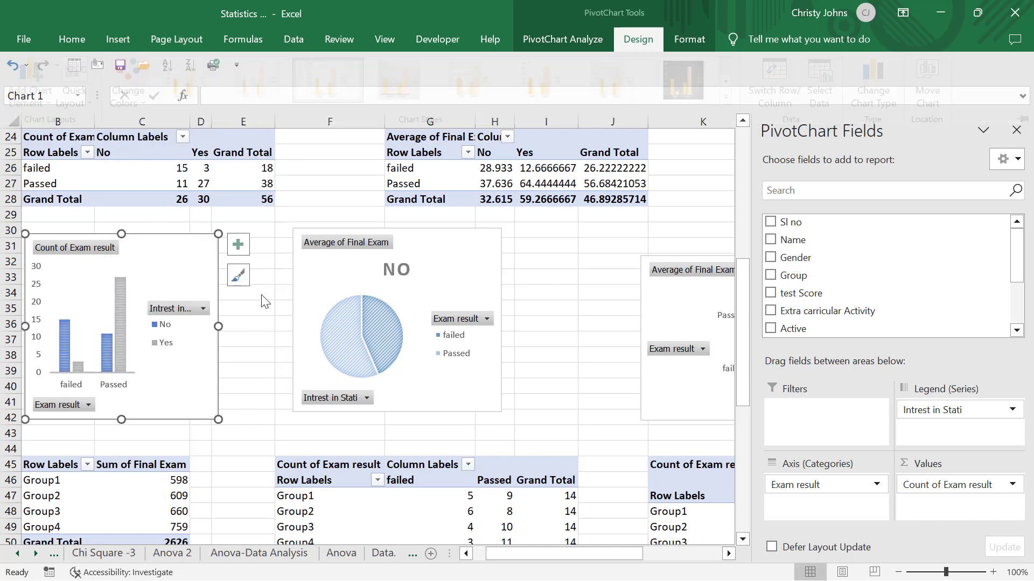
- Recolor the Count of Gender pie chart with the second Colorful palette of blues and gray
scroll(261, 296, up, 3)
scroll(262, 294, up, 3)
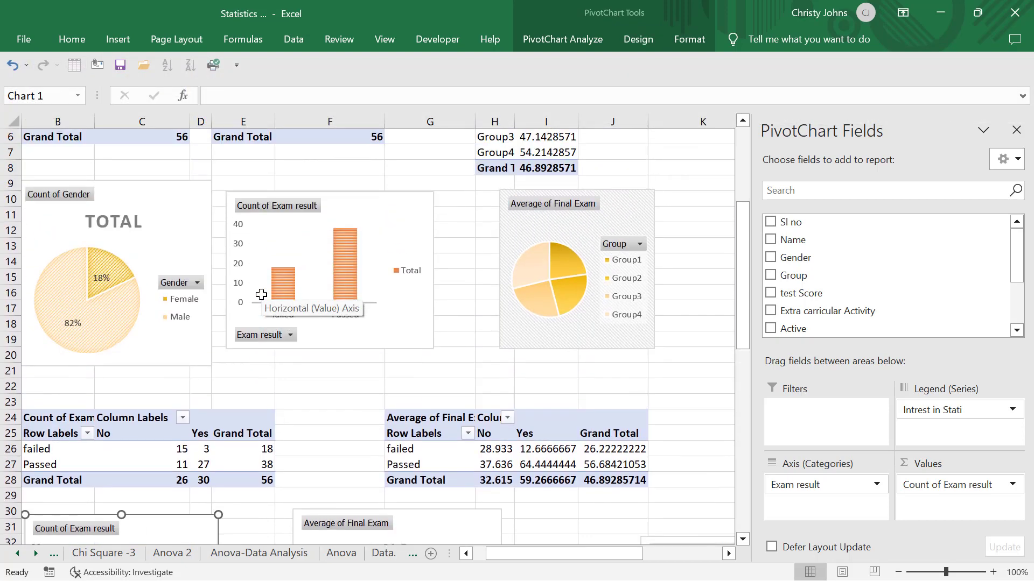
click(180, 216)
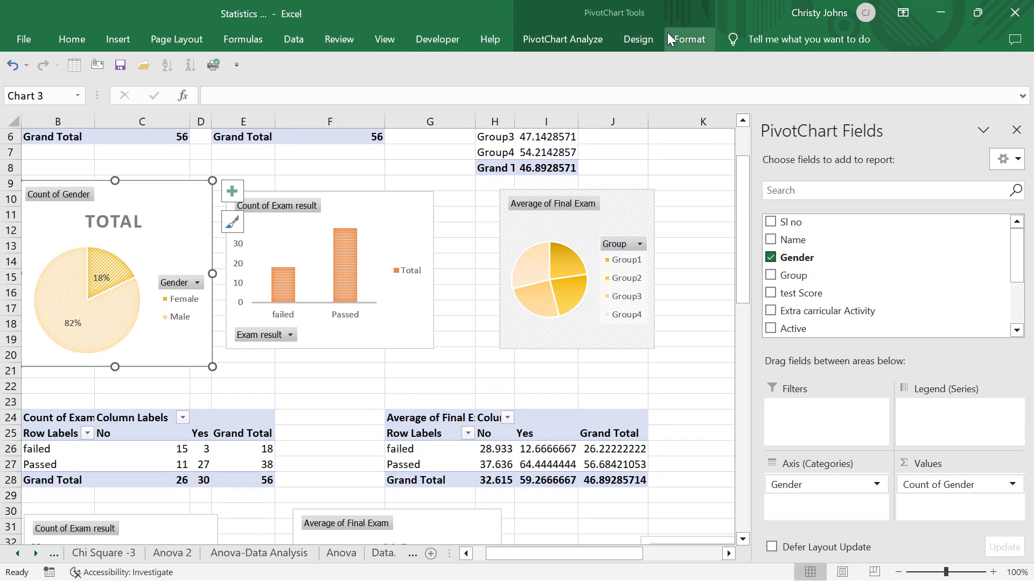
click(635, 32)
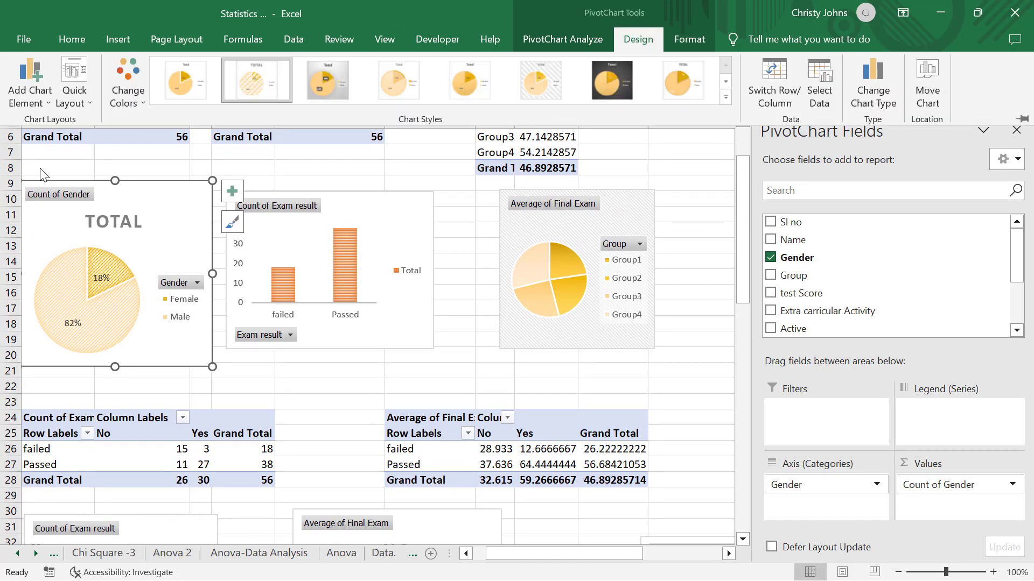
click(134, 95)
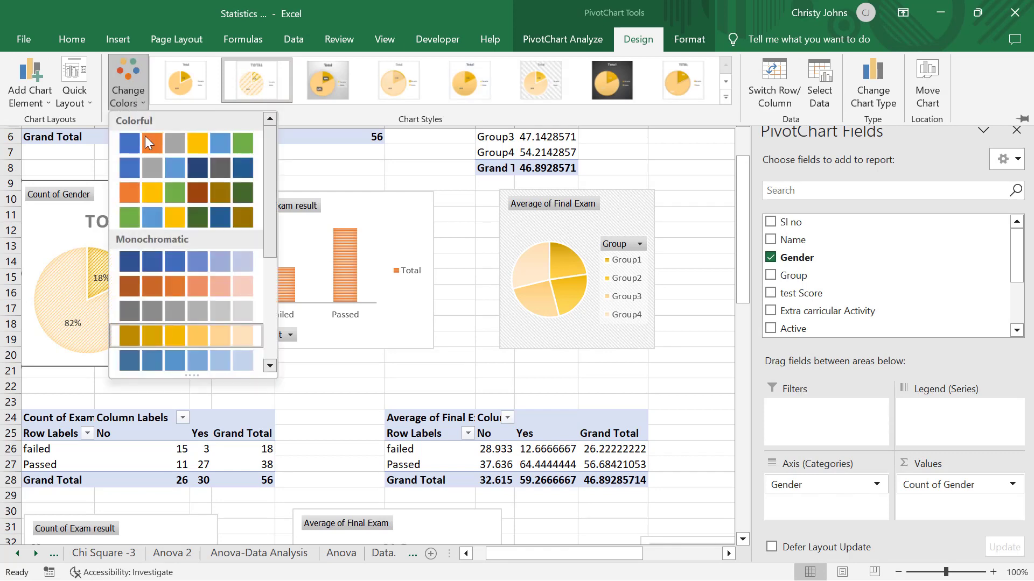
click(151, 164)
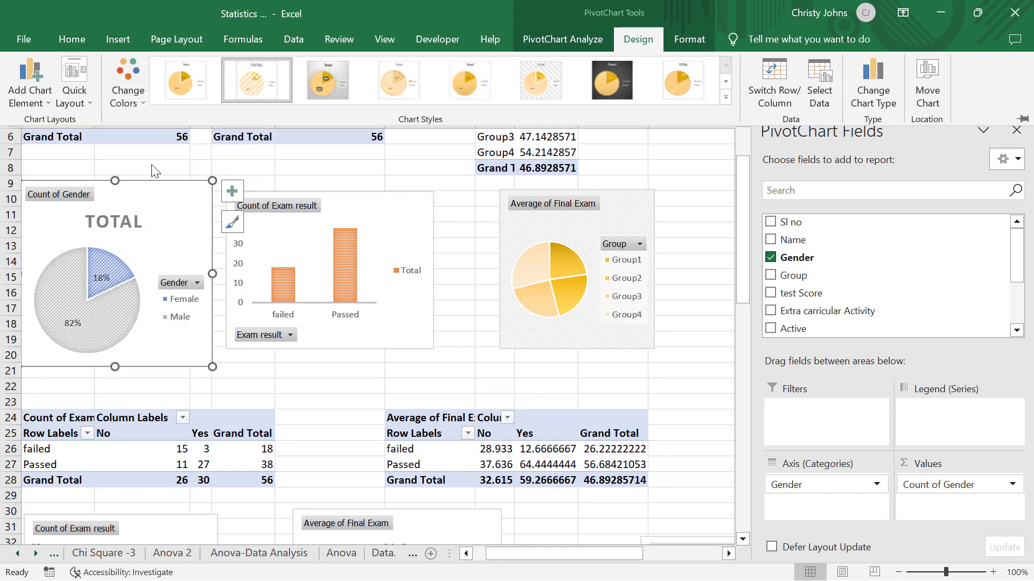
- Apply the second Colorful palette to the Count of Exam result column chart beside the gender pie chart
click(386, 226)
click(416, 208)
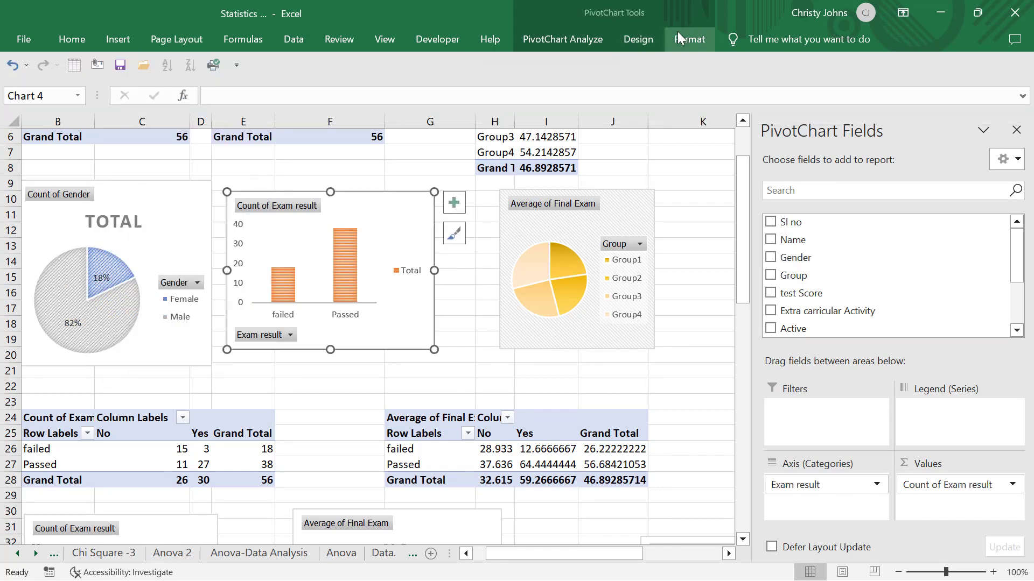
click(654, 34)
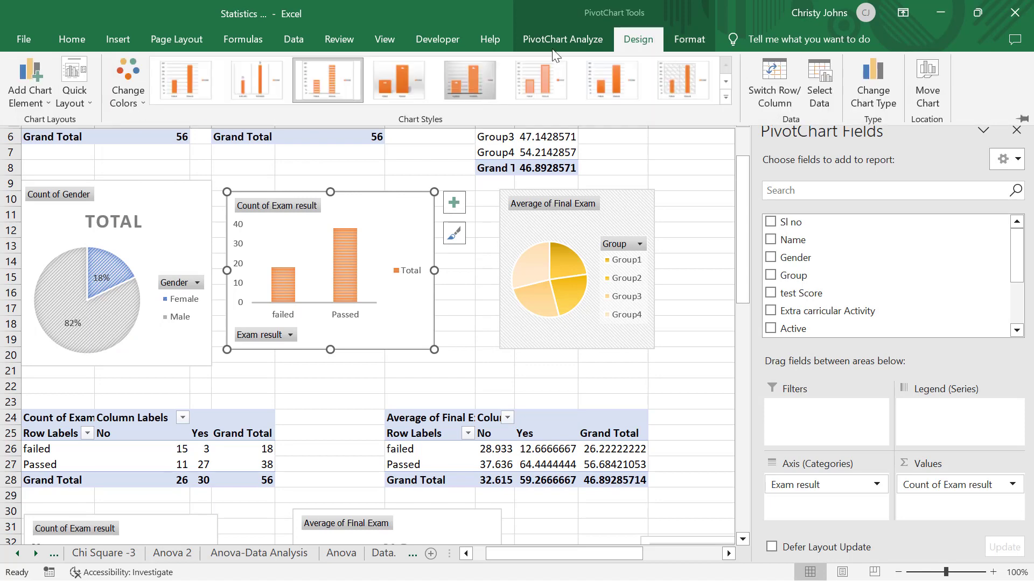
click(129, 92)
click(153, 164)
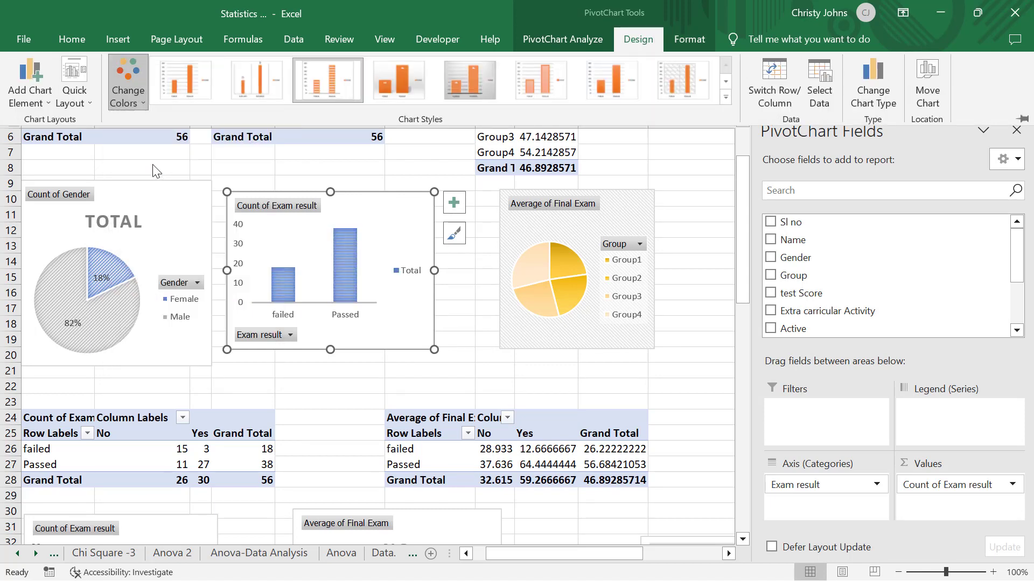
- Recolor the Average of Final Exam pie chart per group with the second Colorful palette of blues and gray
click(609, 208)
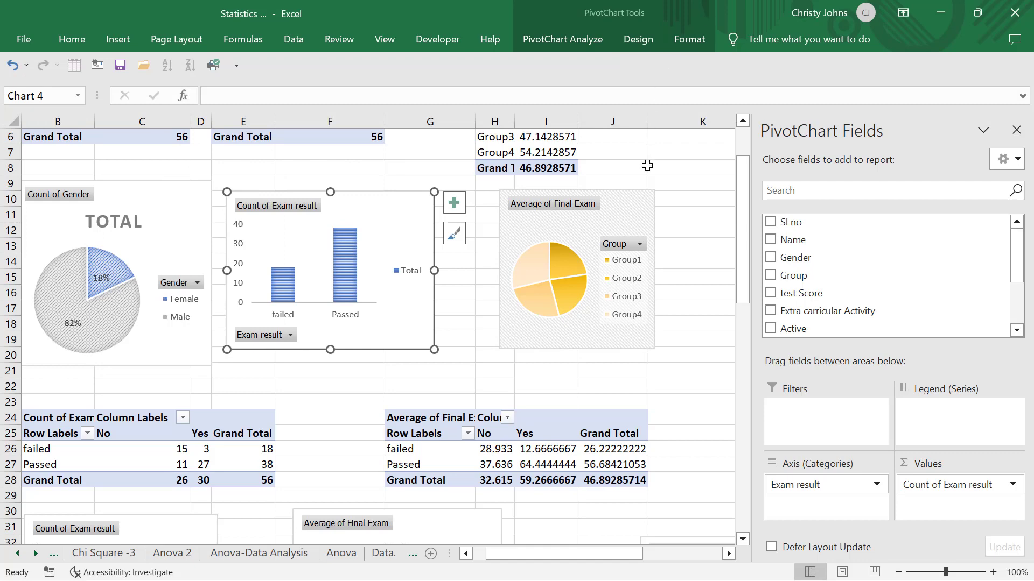
click(631, 216)
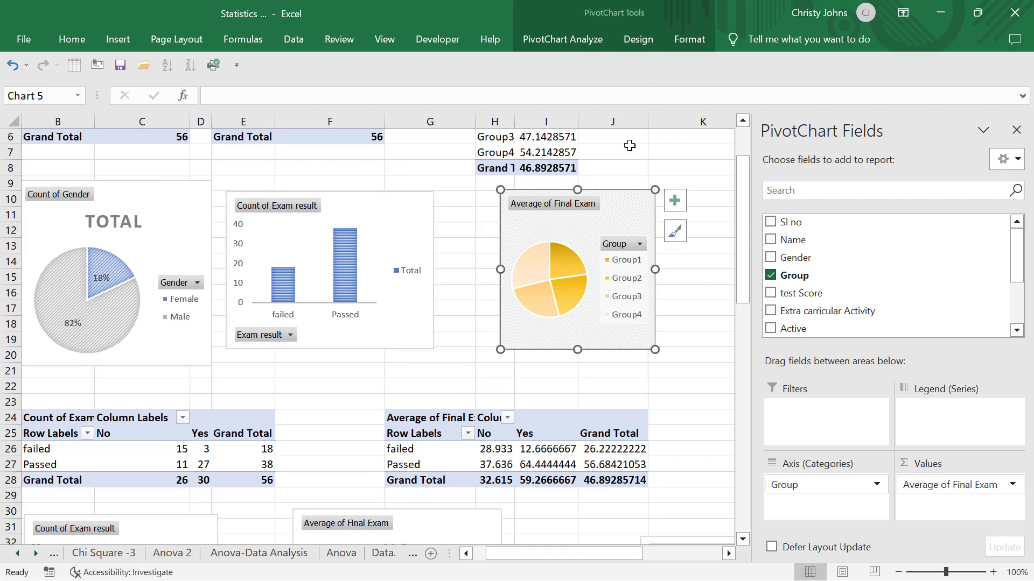
click(648, 44)
click(129, 93)
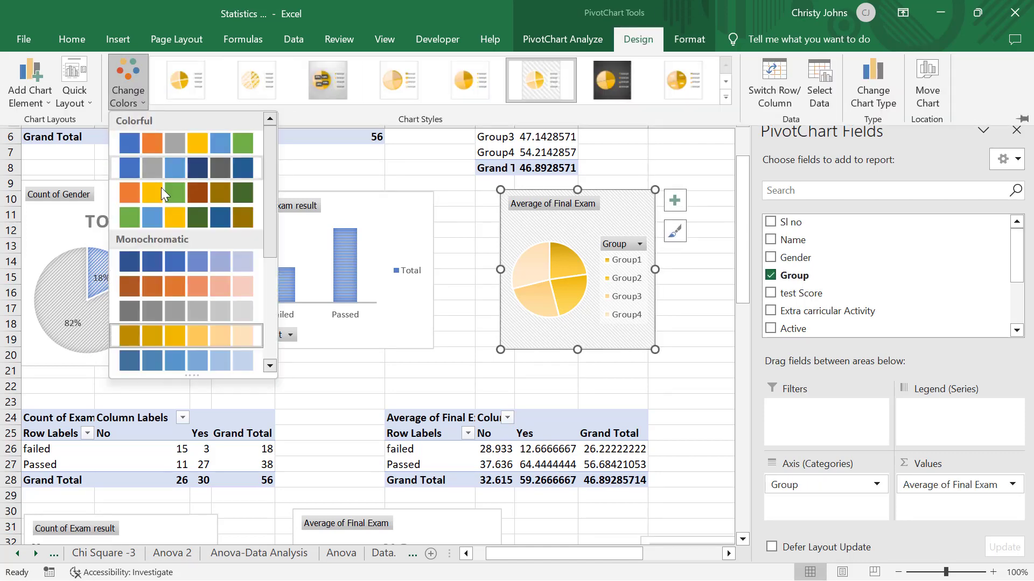
click(170, 177)
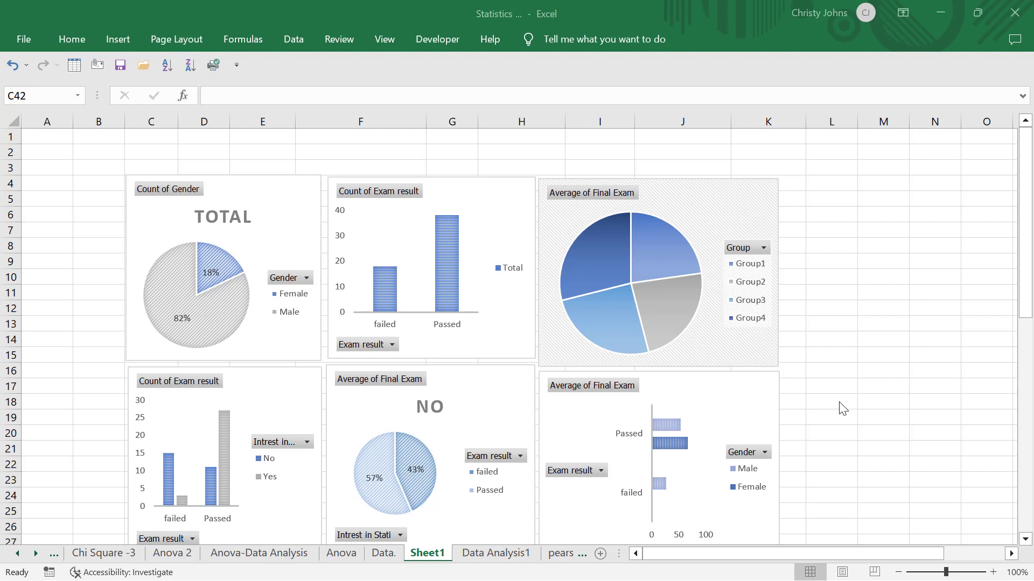
- Copy the Count of Exam result doughnut chart from the Data Analysis1 sheet
click(488, 552)
click(487, 552)
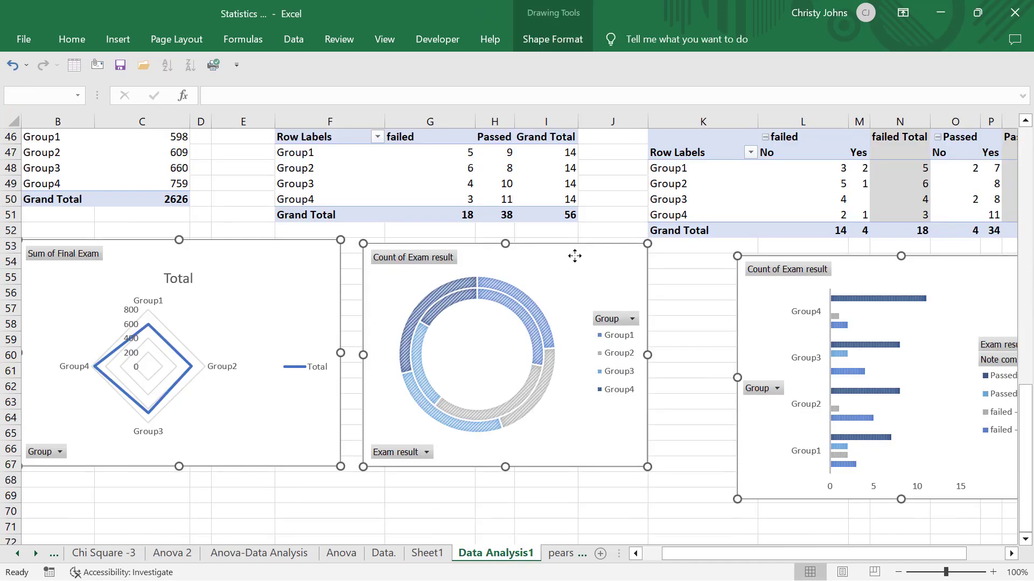
click(682, 286)
click(576, 246)
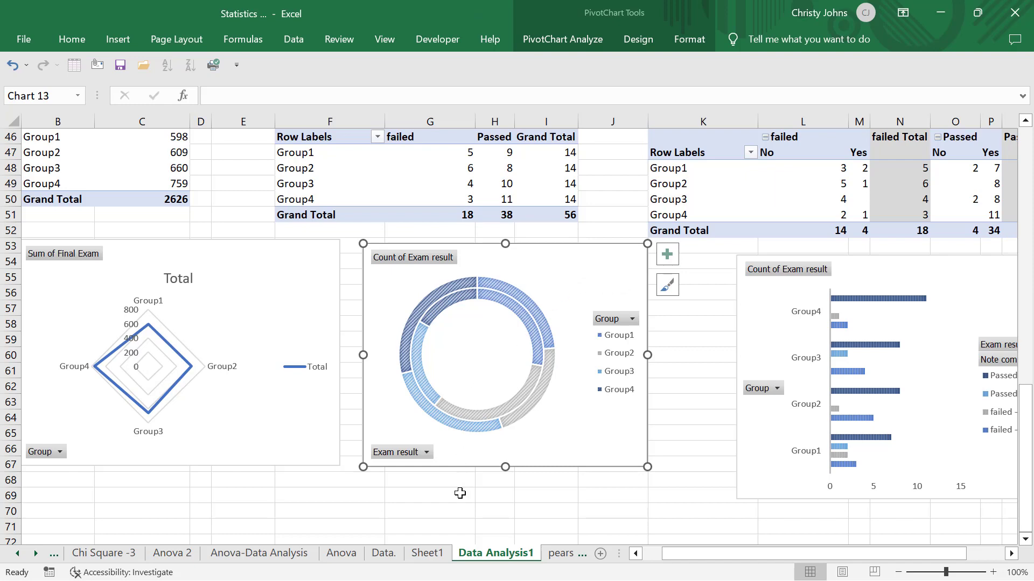
- Try placing the copied doughnut chart on Sheet1 beside the Average of Final Exam pie chart, and delete that copy
click(428, 555)
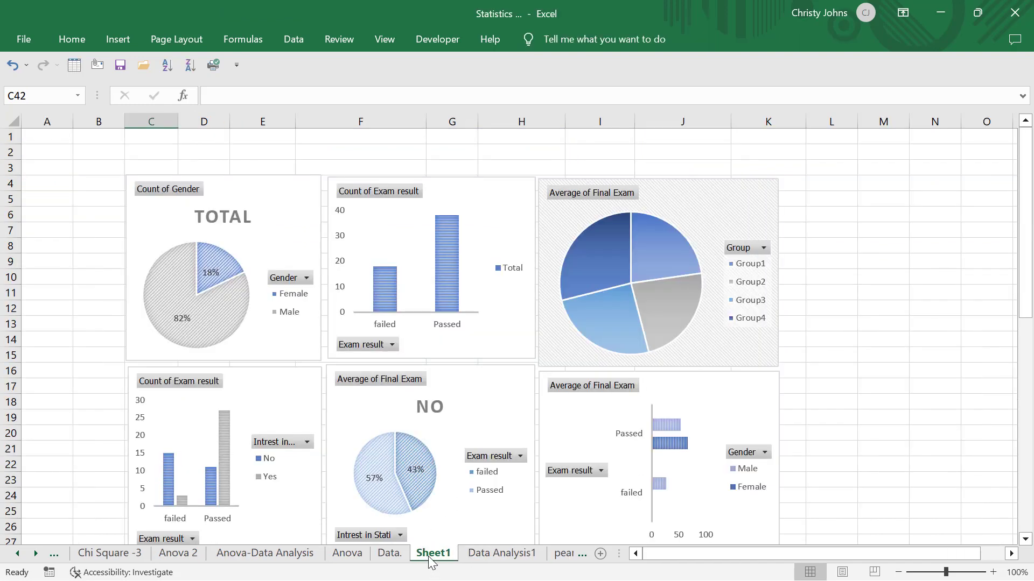
scroll(428, 556, up, 1)
click(831, 193)
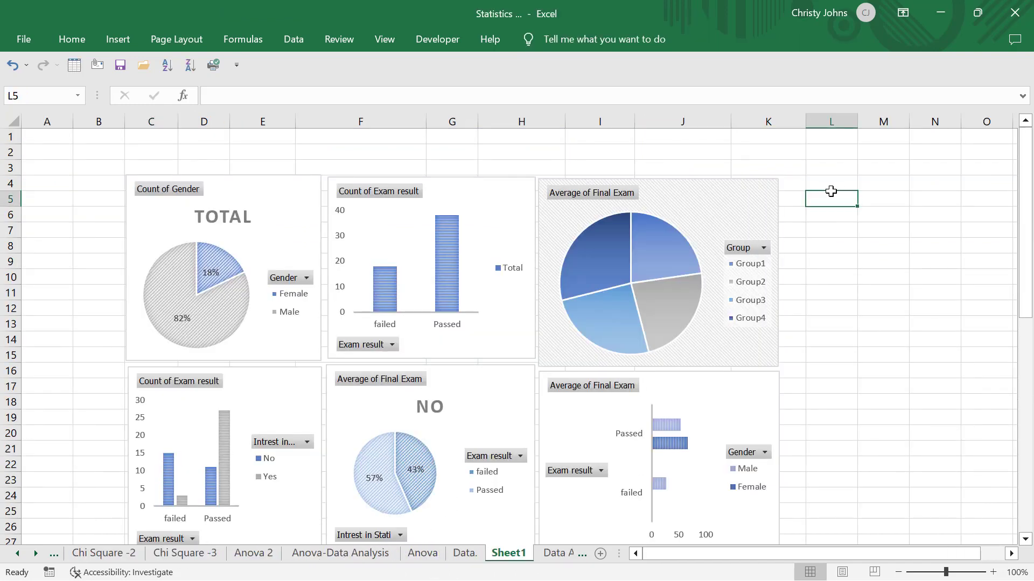
key(ctrl+v)
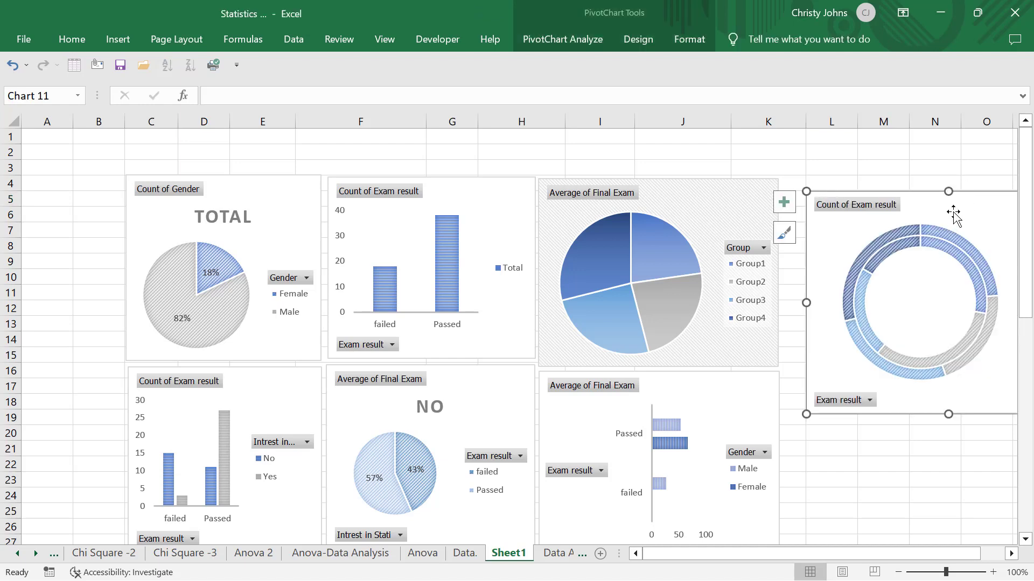
drag(979, 223, 954, 206)
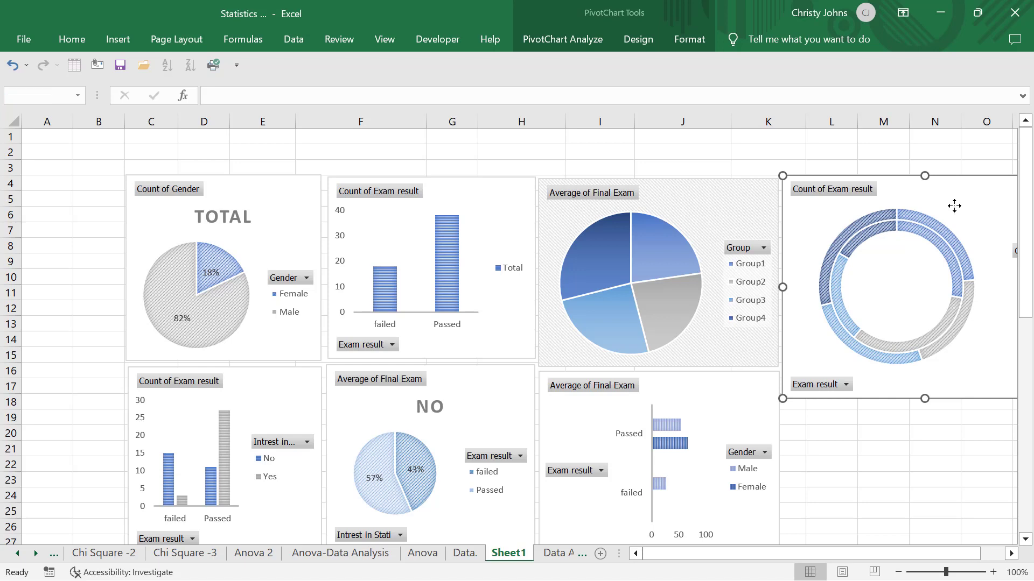
key(Delete)
- Review the arrangement and matching colors of all the charts collected on Sheet1
scroll(635, 384, down, 2)
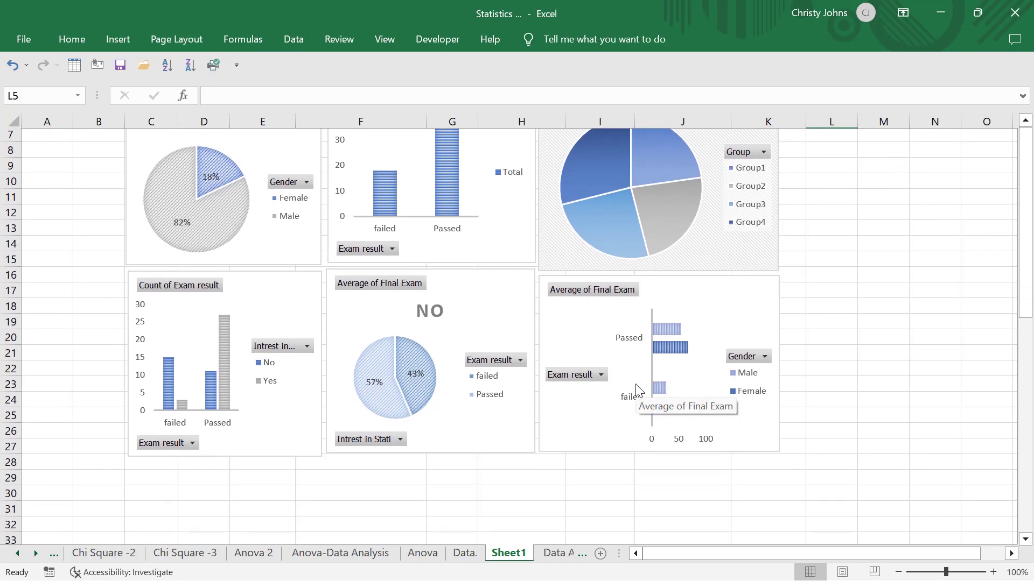
scroll(636, 389, down, 4)
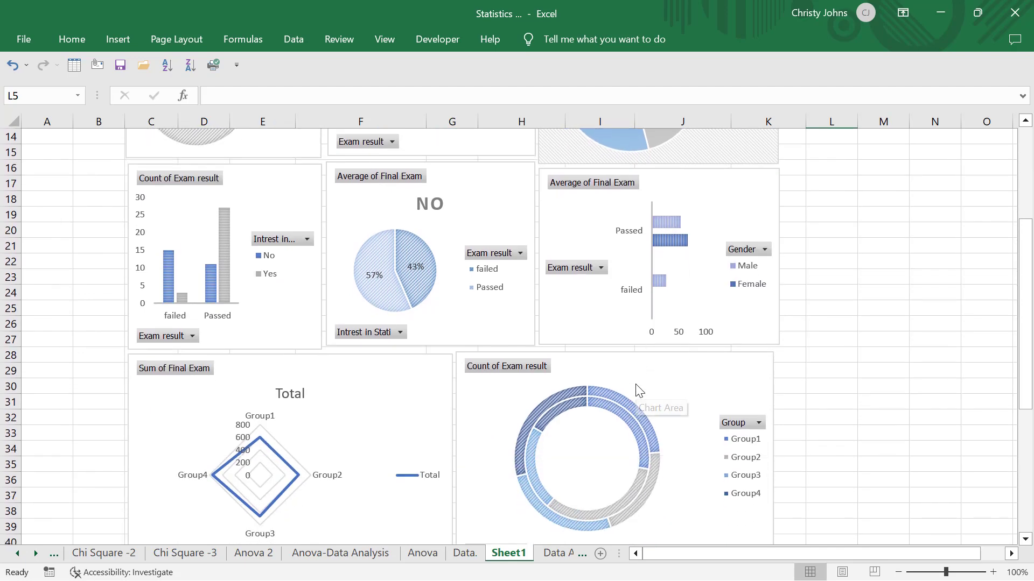
scroll(637, 389, down, 4)
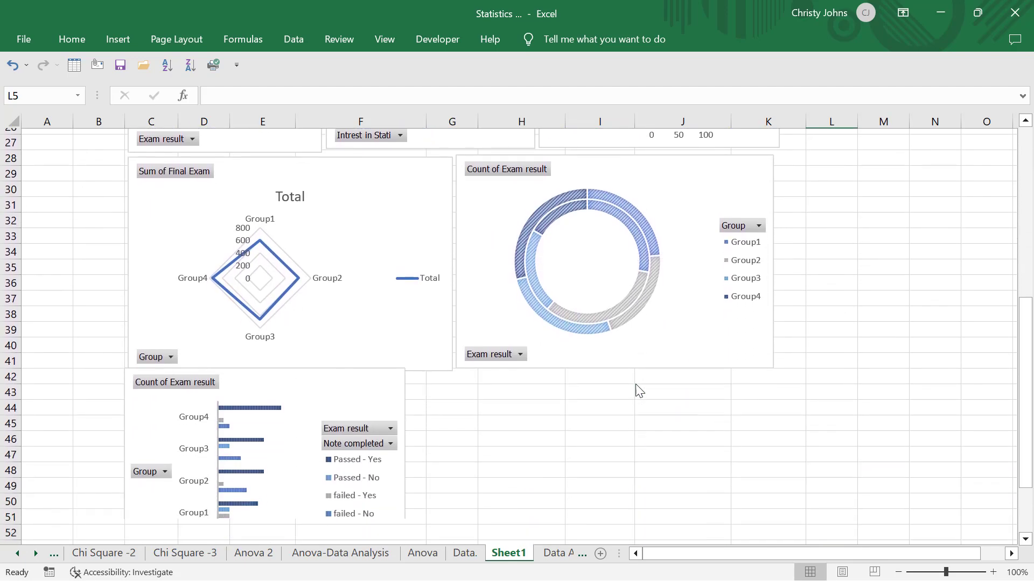
scroll(637, 389, up, 7)
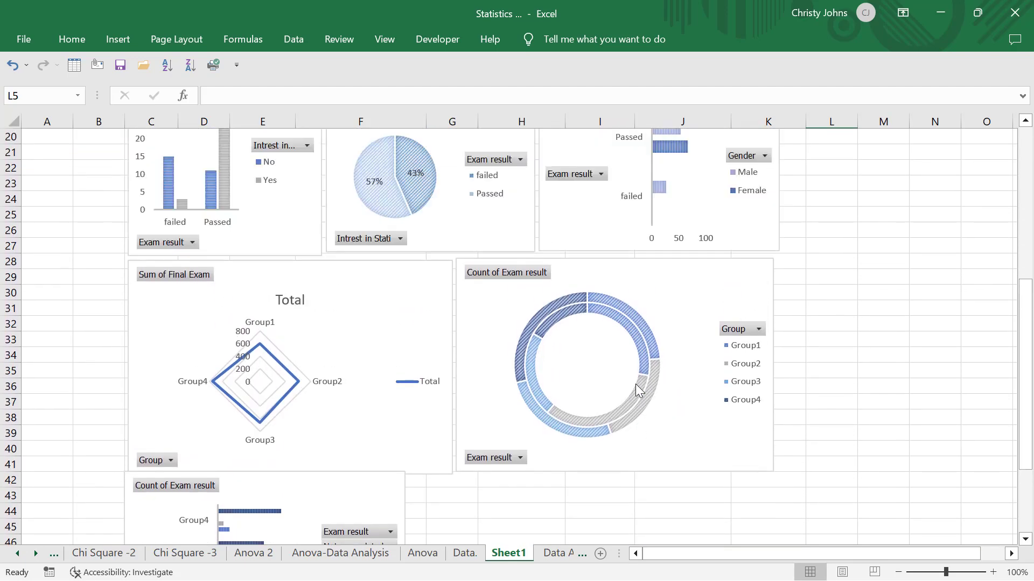
scroll(637, 389, up, 2)
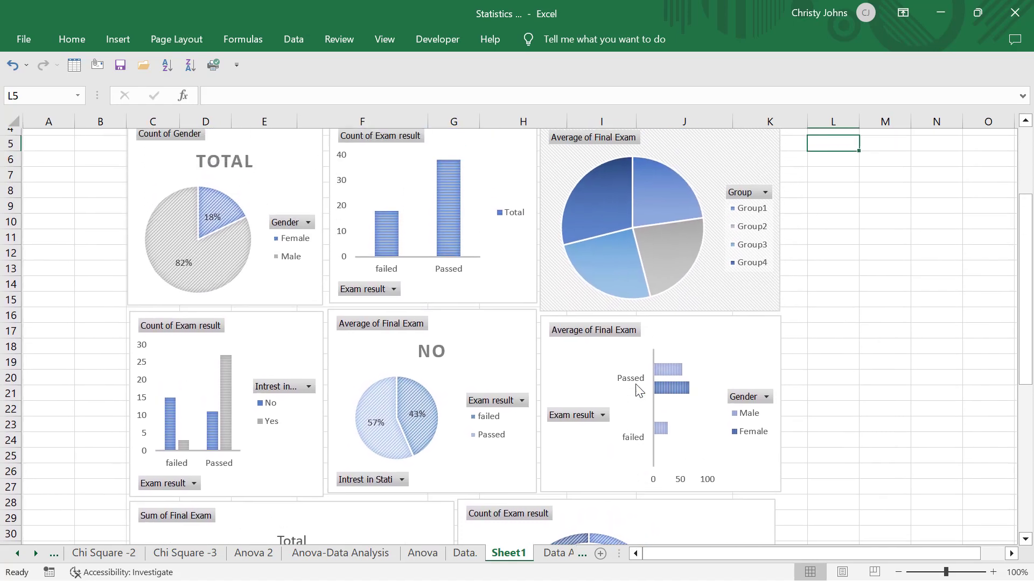